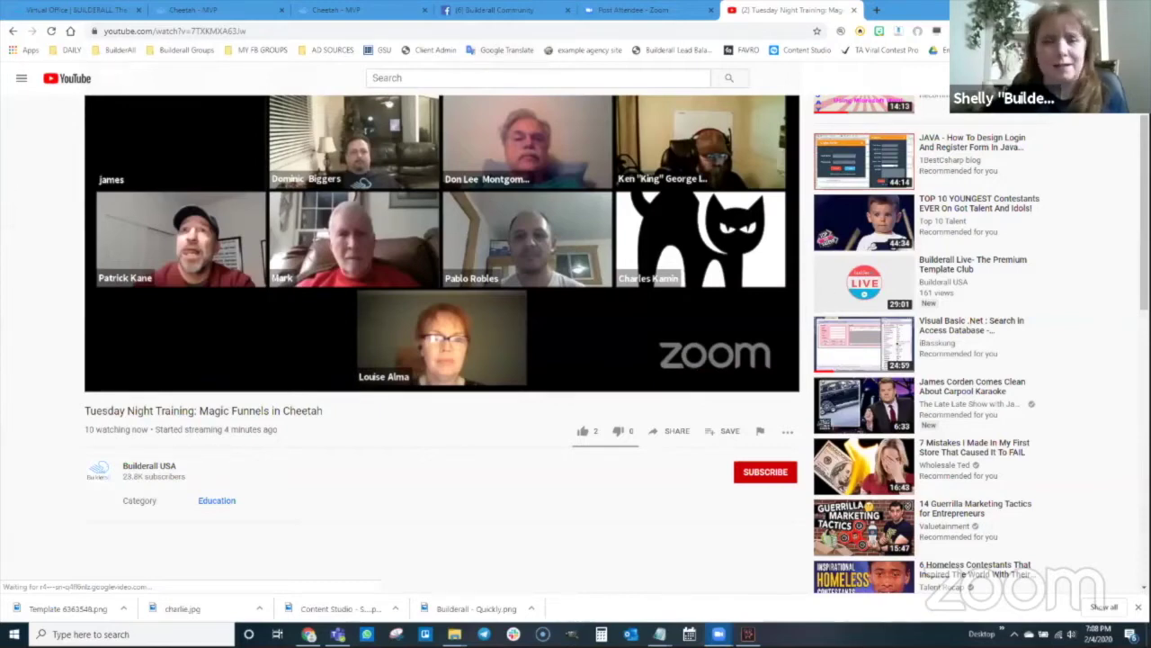
# - Log out of Builderall, sign in with a saved account, and launch Cheetah Drag N Drop Website Builder
pyautogui.hotkey('ctrl', '1')
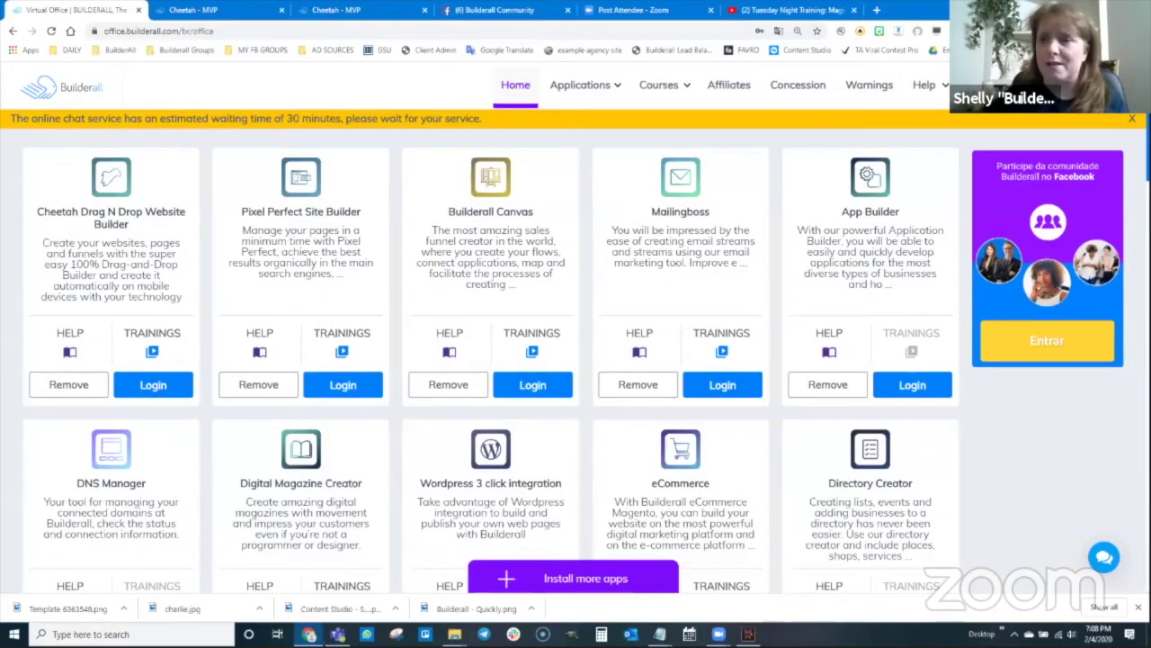
pyautogui.click(1104, 85)
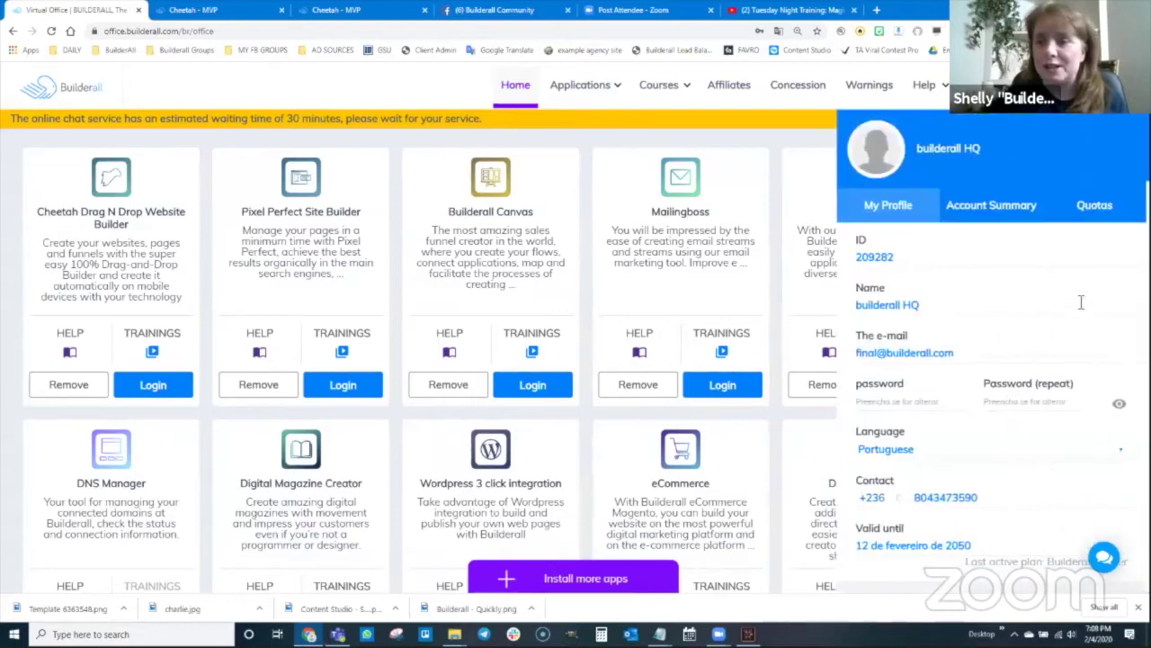
pyautogui.scroll(-2, 1033, 349)
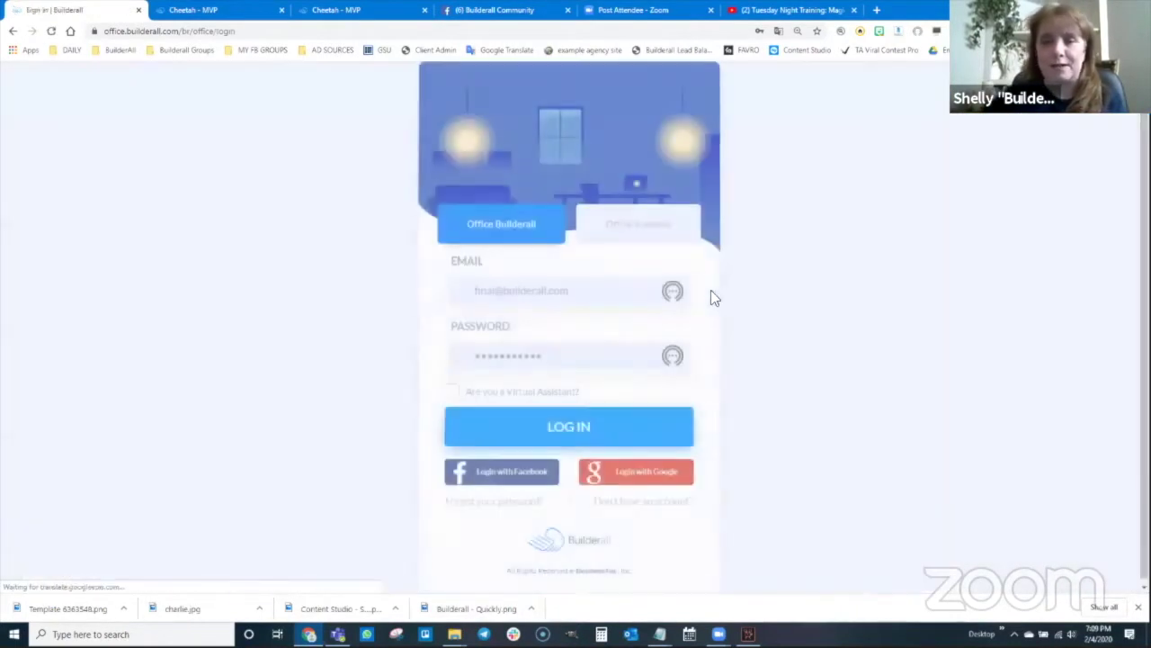
pyautogui.click(527, 290)
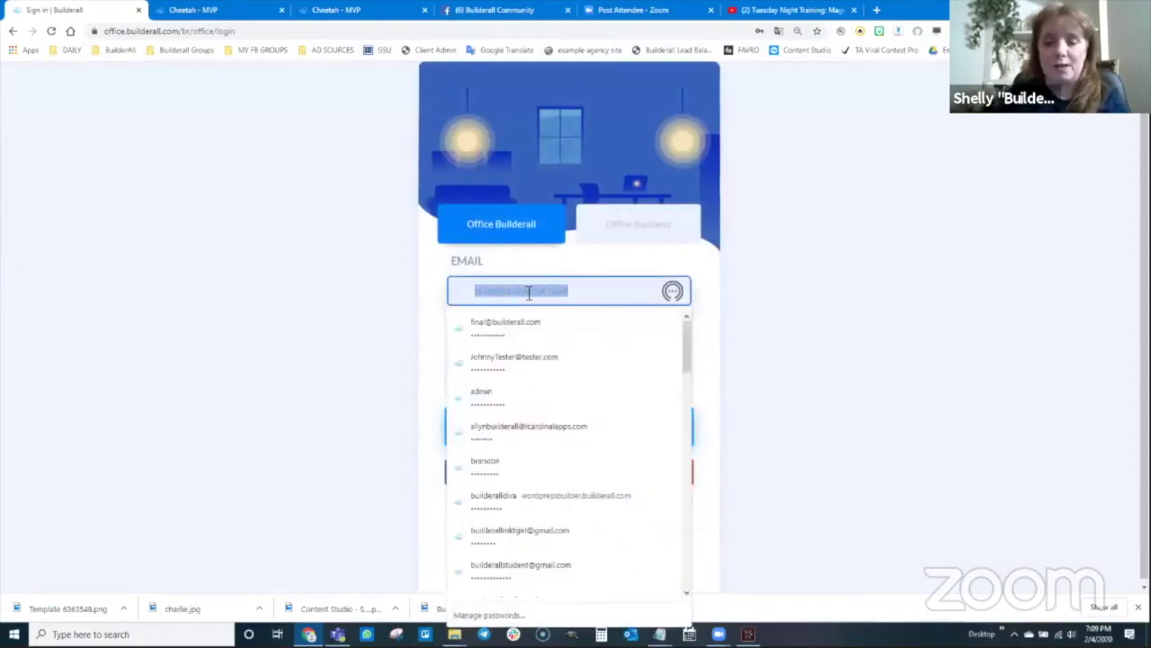
pyautogui.write('tony')
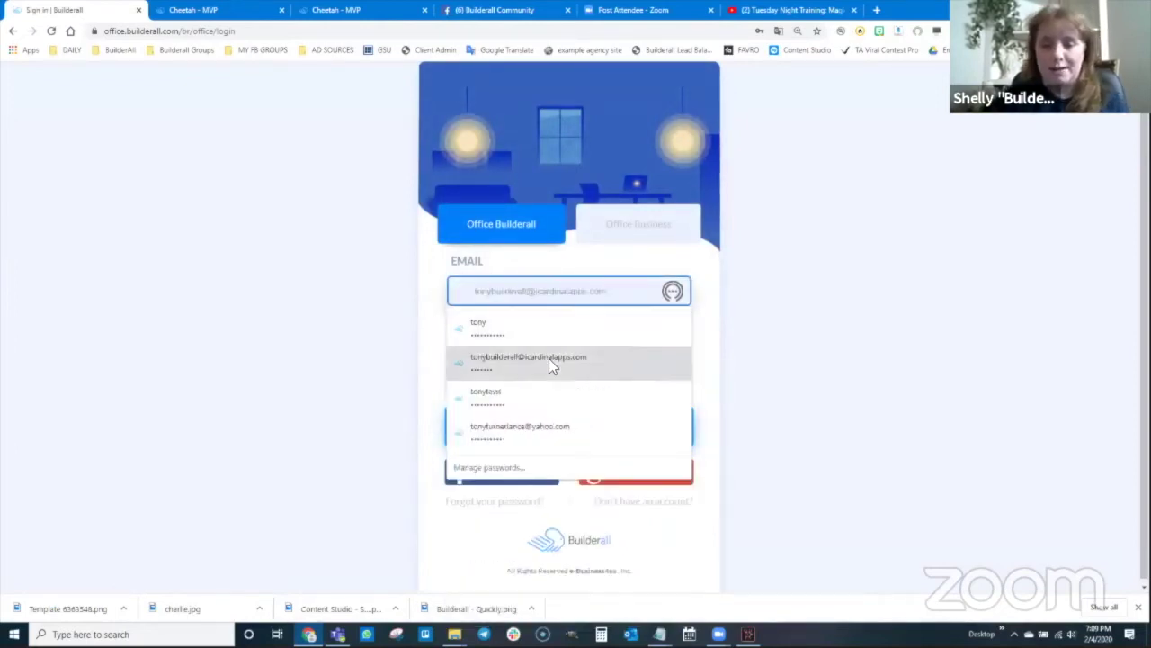
pyautogui.click(549, 358)
pyautogui.click(575, 430)
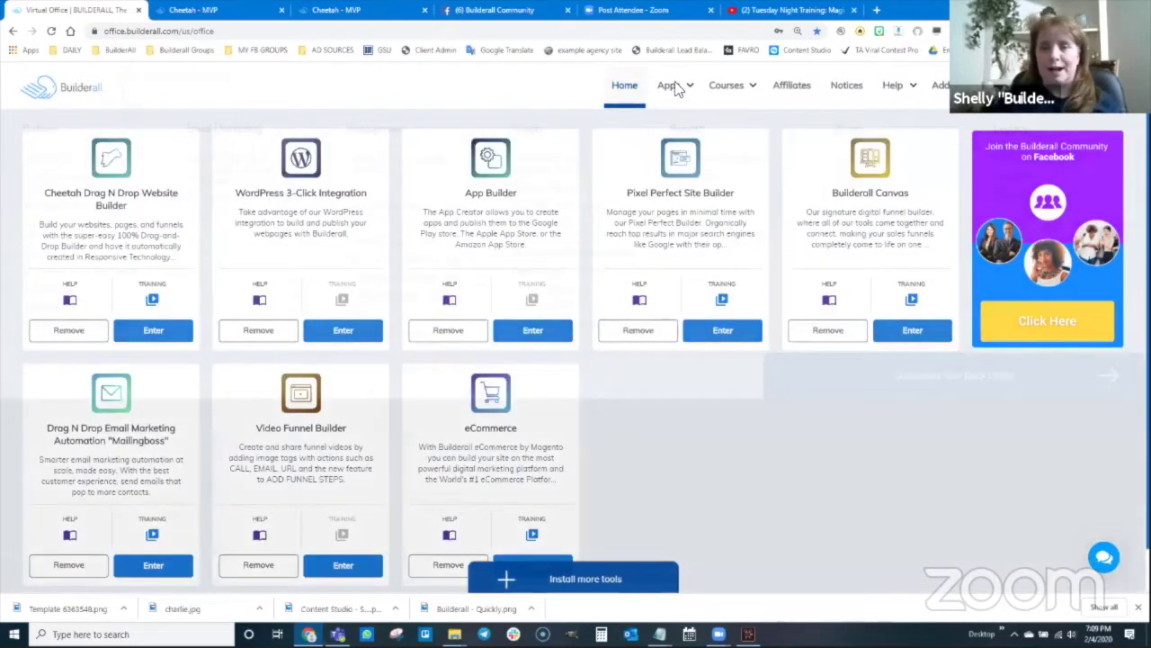
pyautogui.click(674, 82)
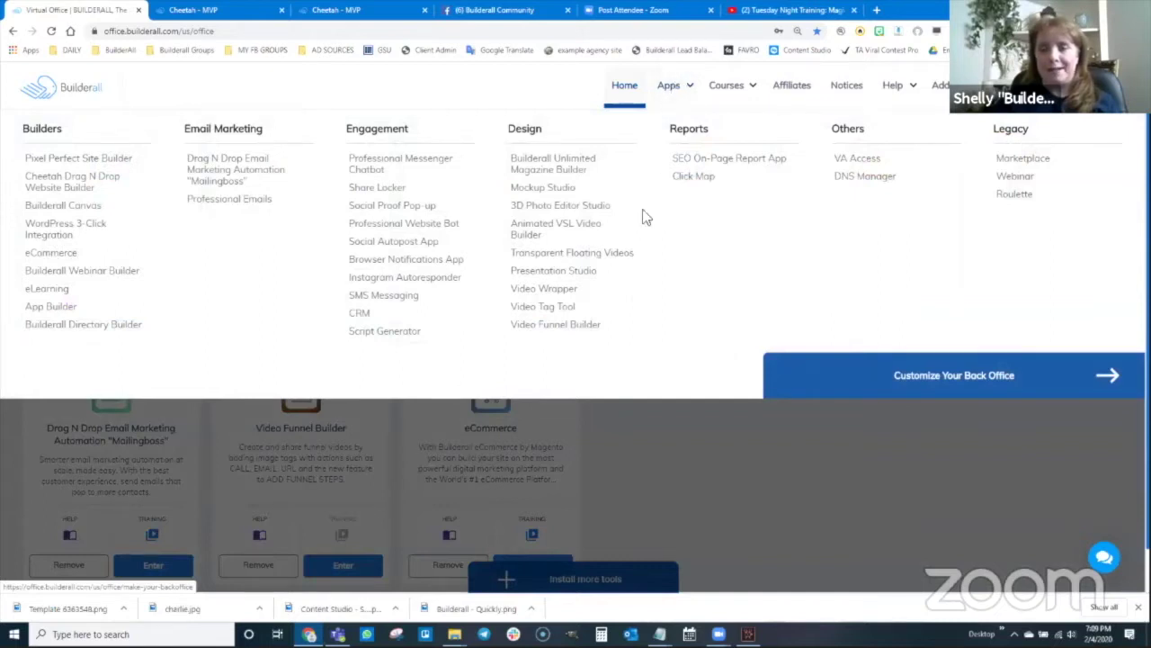
pyautogui.click(81, 193)
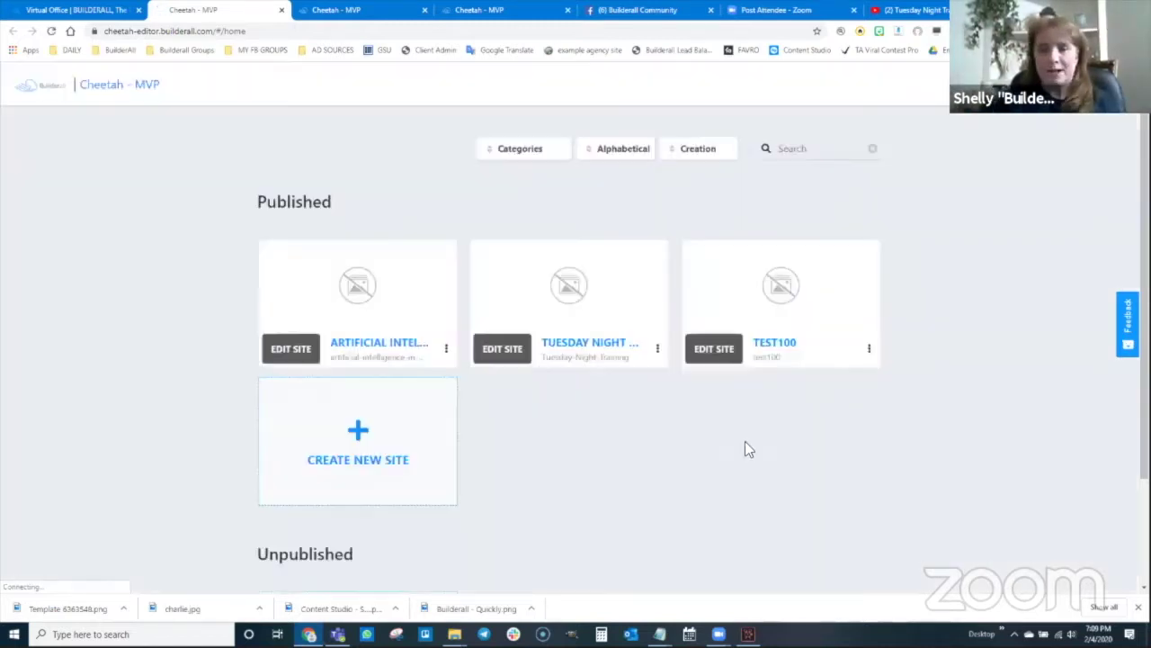
# - Start a new site and enter 'Valentines Day Magic Funnel' as its title
pyautogui.scroll(-1, 693, 434)
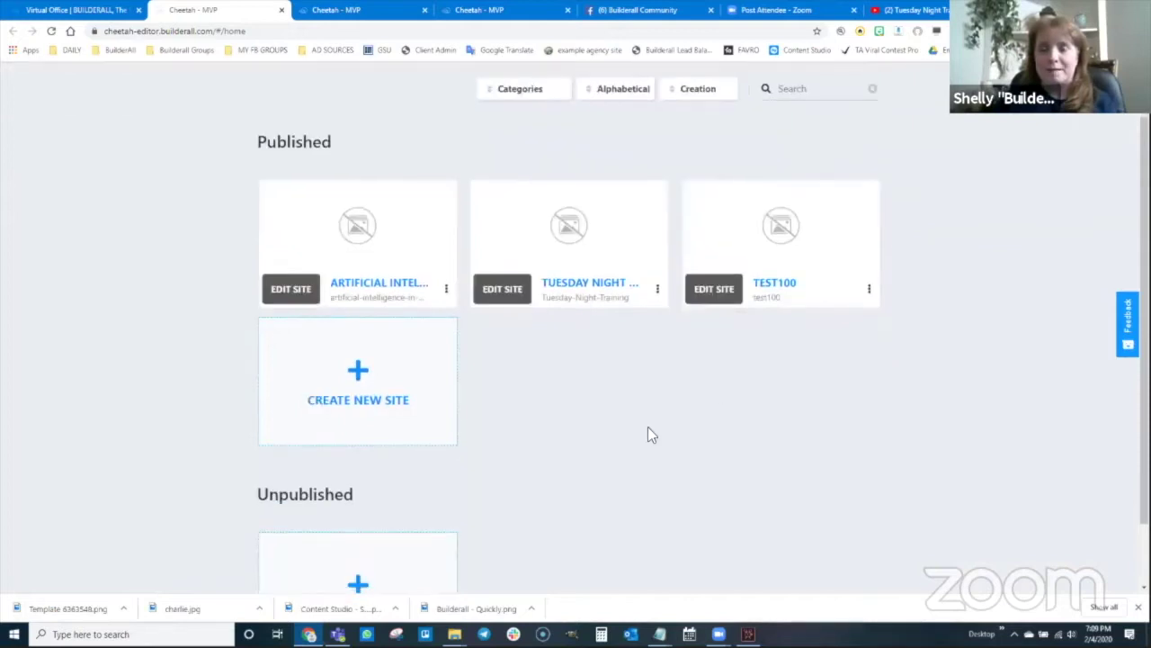
pyautogui.scroll(1, 620, 360)
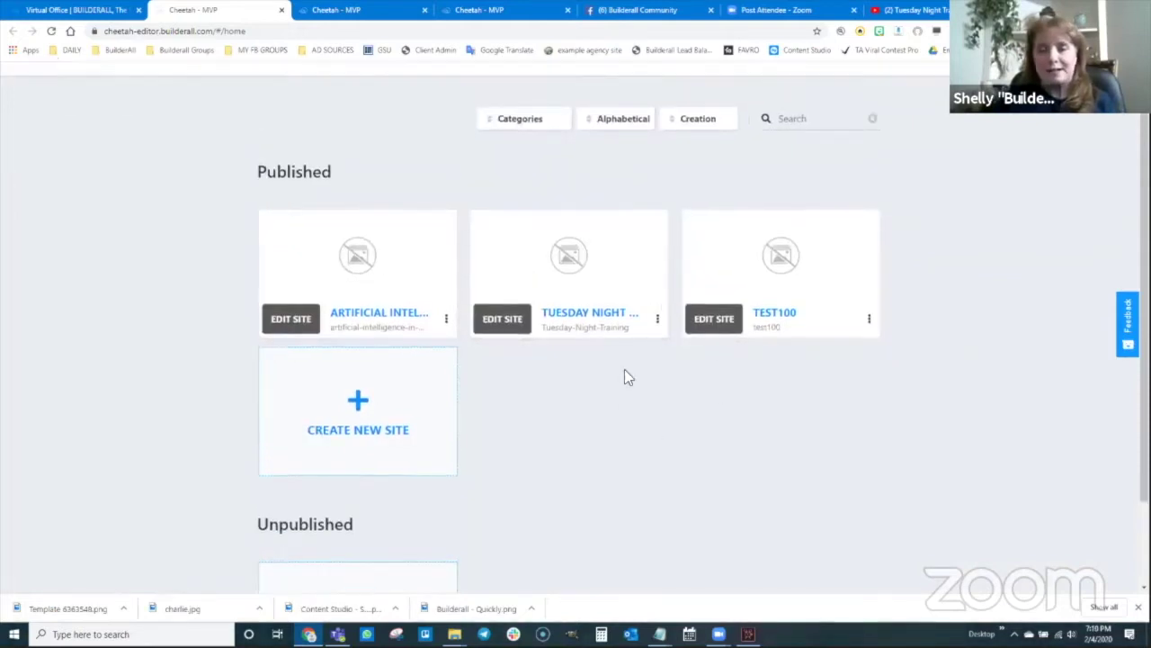
pyautogui.scroll(1, 628, 377)
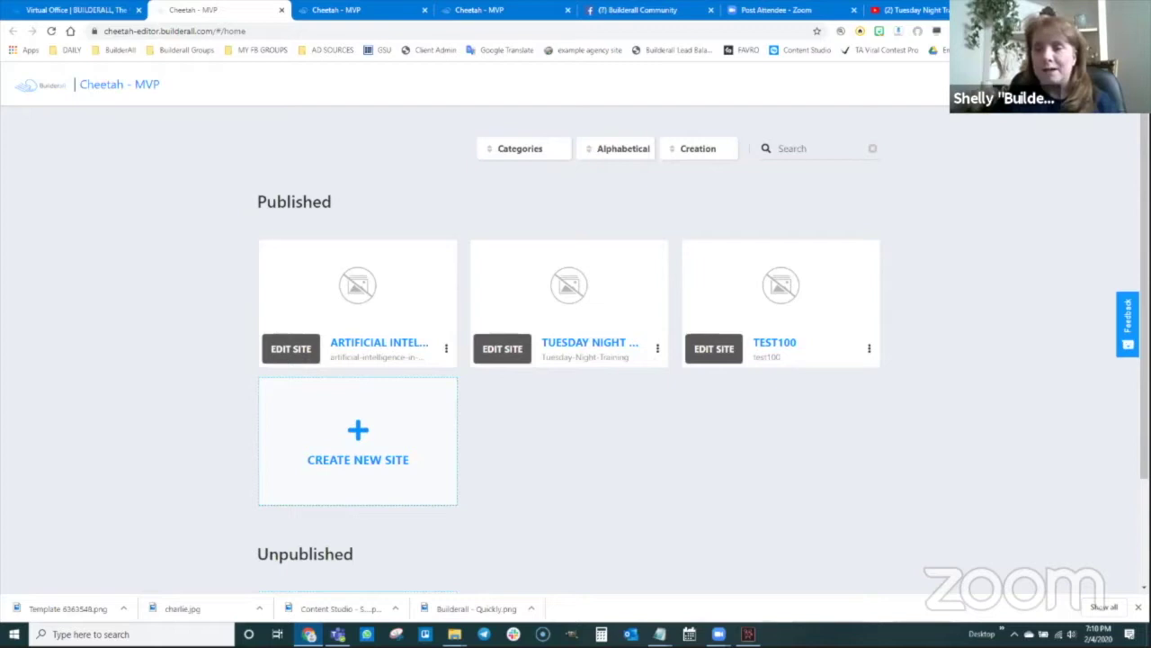
pyautogui.click(358, 442)
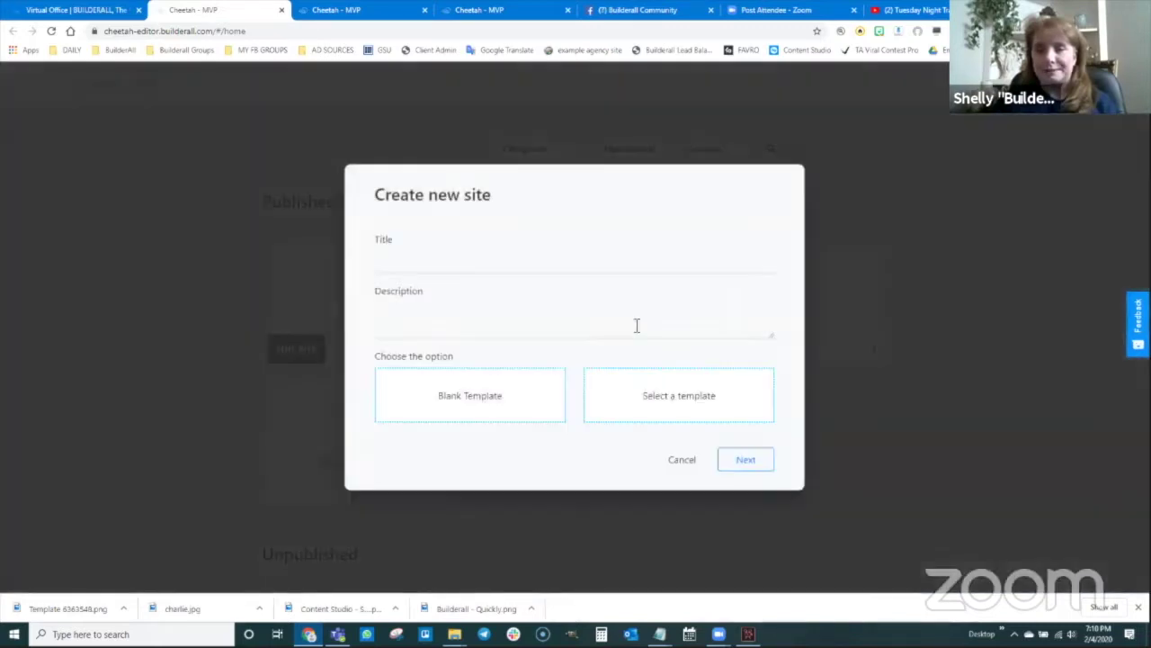
pyautogui.click(475, 262)
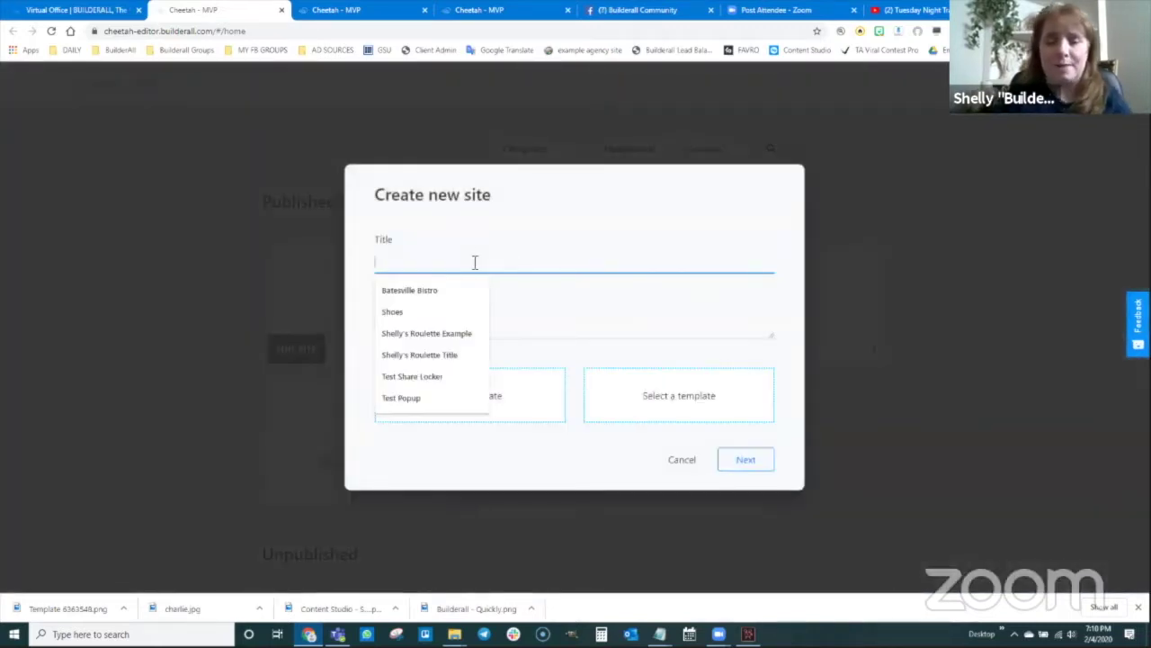
pyautogui.write("Valentine's")
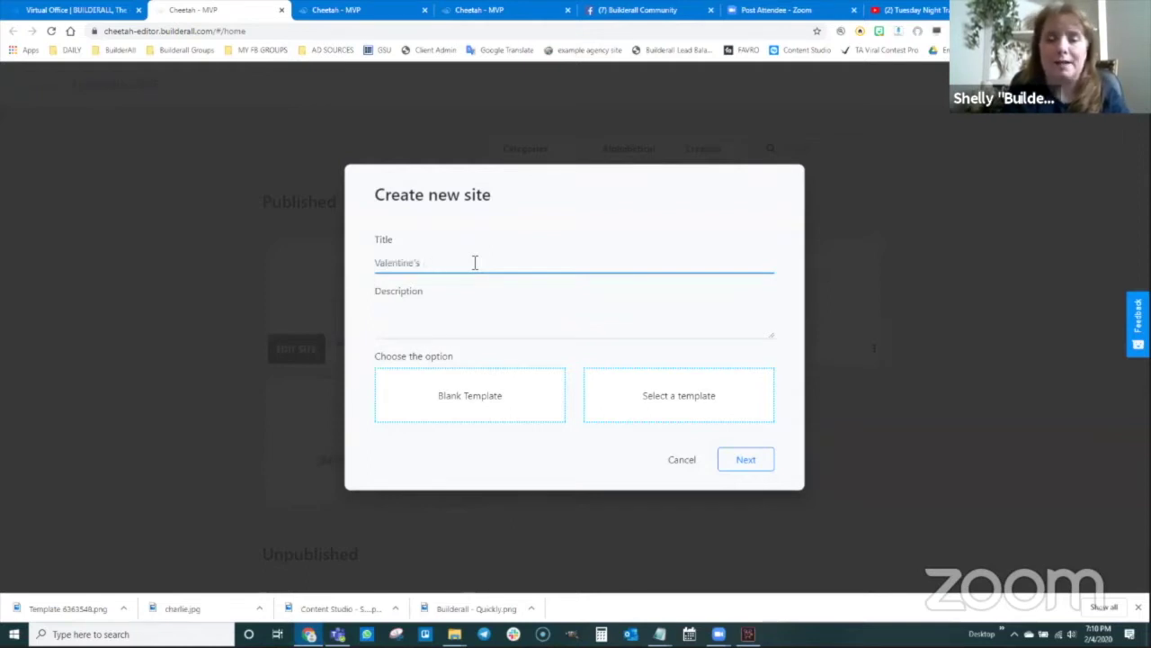
pyautogui.press('BackSpace')
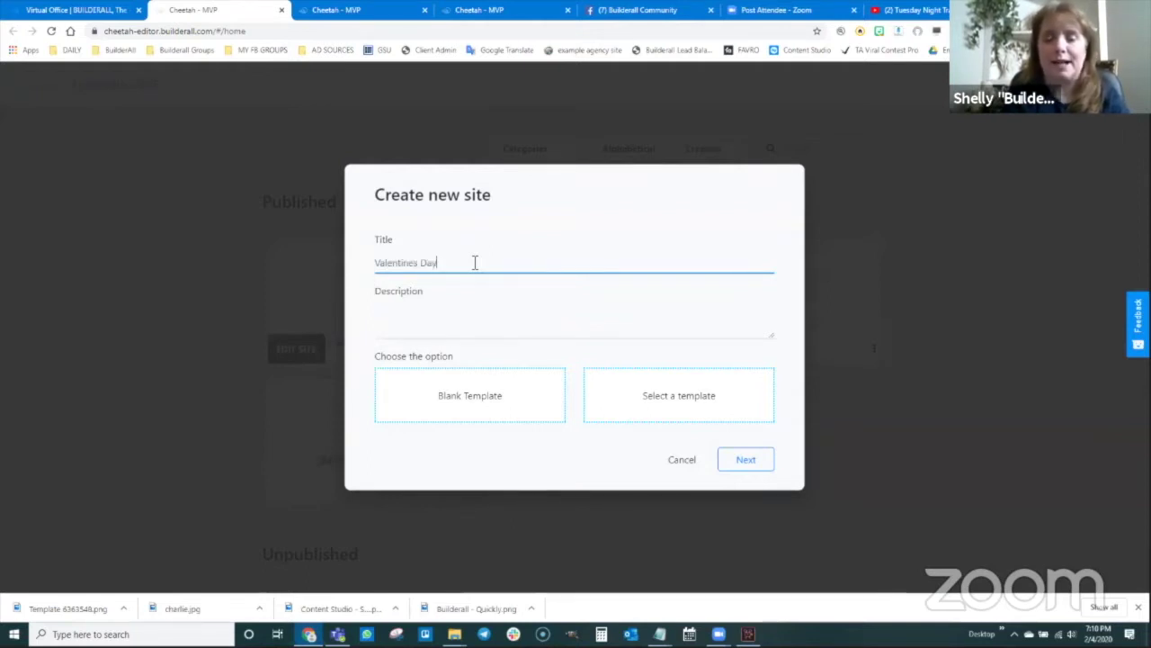
pyautogui.write('Fu')
pyautogui.press('BackSpace')
pyautogui.press('BackSpace')
pyautogui.press('BackSpace')
pyautogui.press('BackSpace')
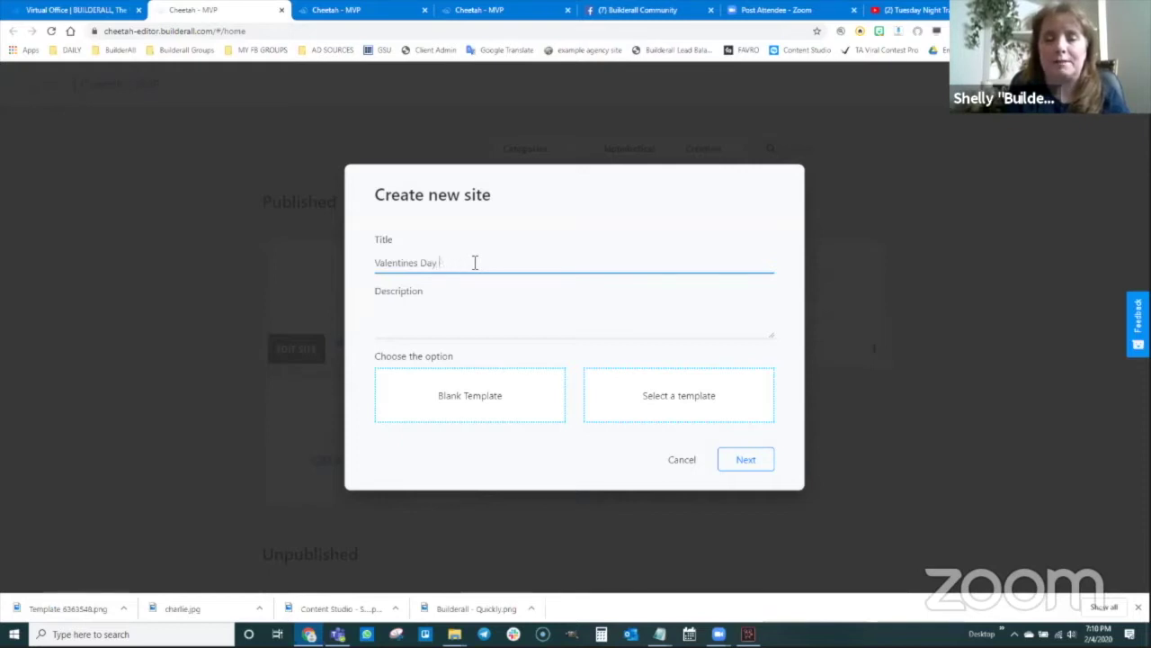
pyautogui.write('Magic funnel')
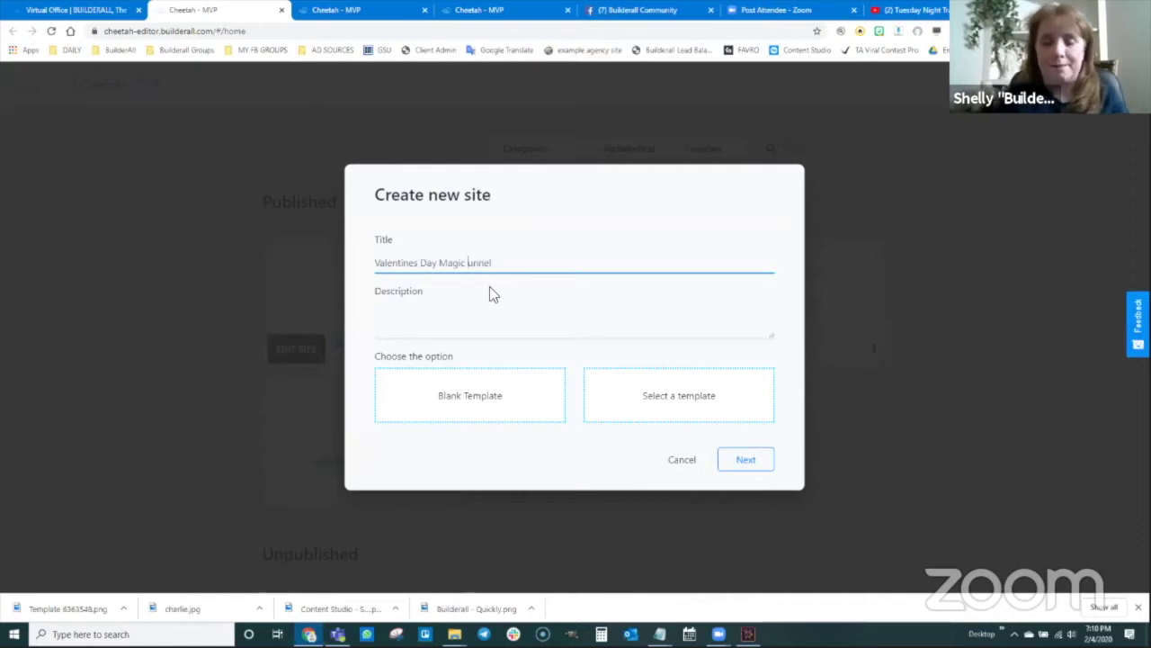
# - Copy the title into the description and create the site from the Blank Template
pyautogui.moveTo(501, 262); pyautogui.dragTo(368, 261)
pyautogui.hotkey('ctrl', 'c')
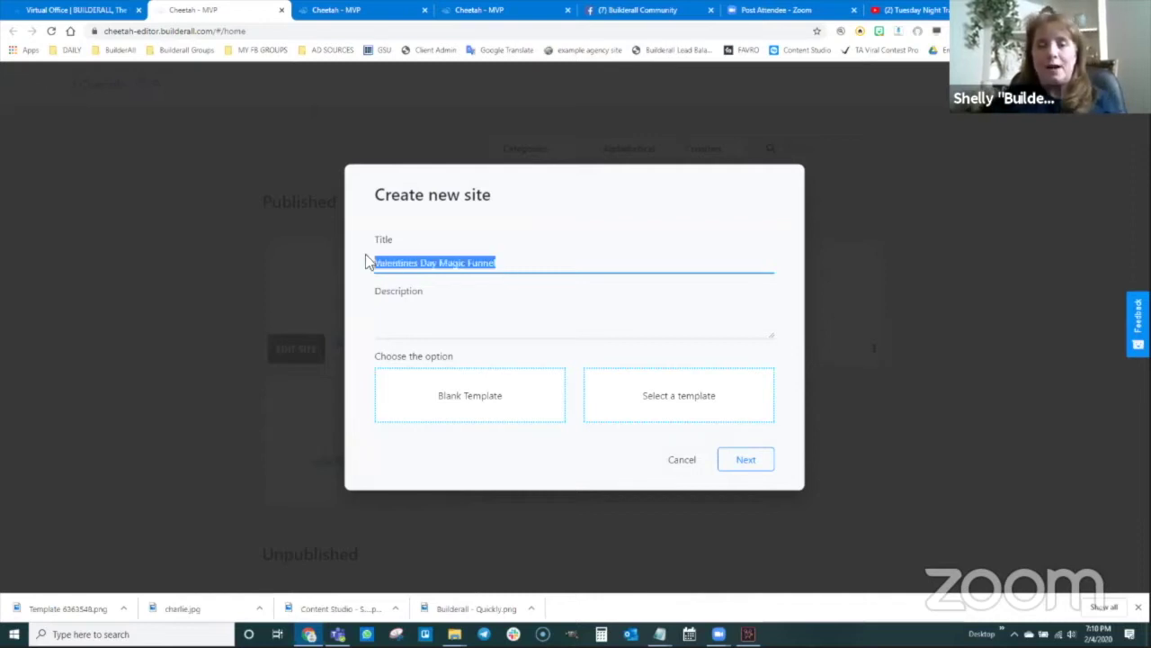
pyautogui.click(465, 333)
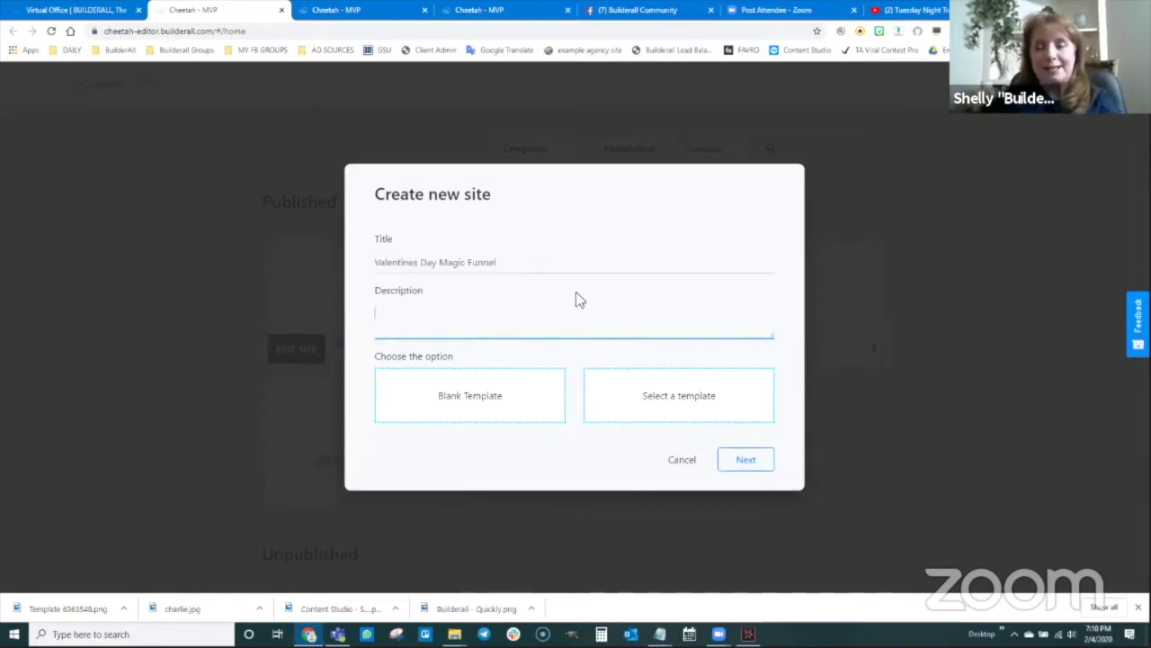
pyautogui.hotkey('ctrl', 'v')
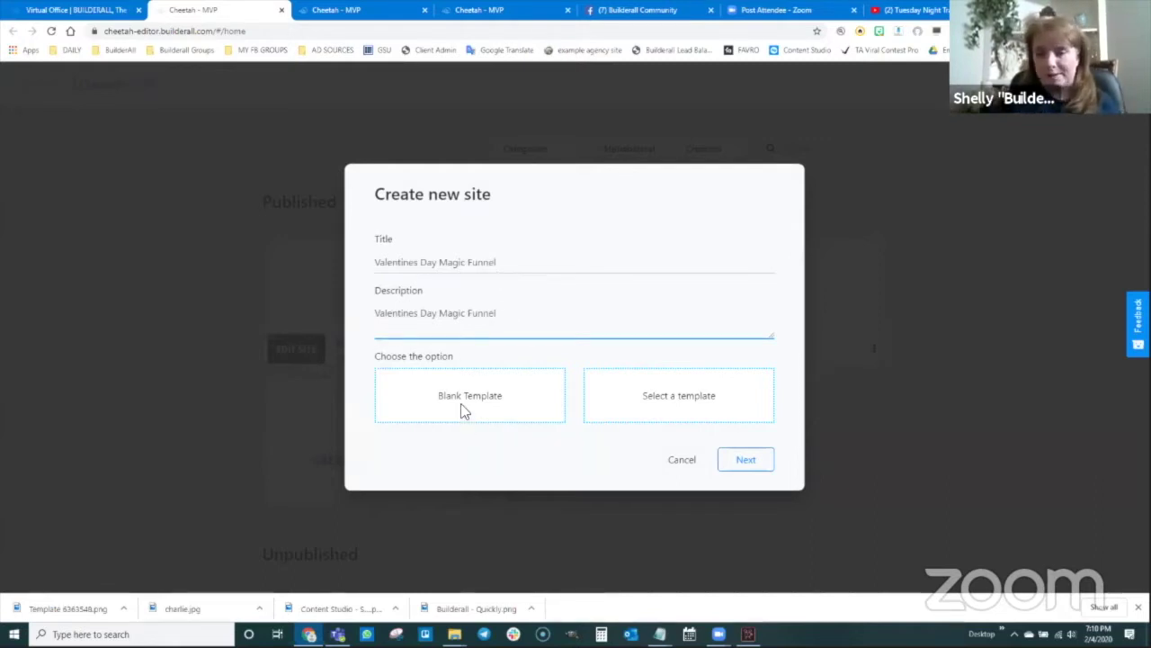
pyautogui.click(461, 404)
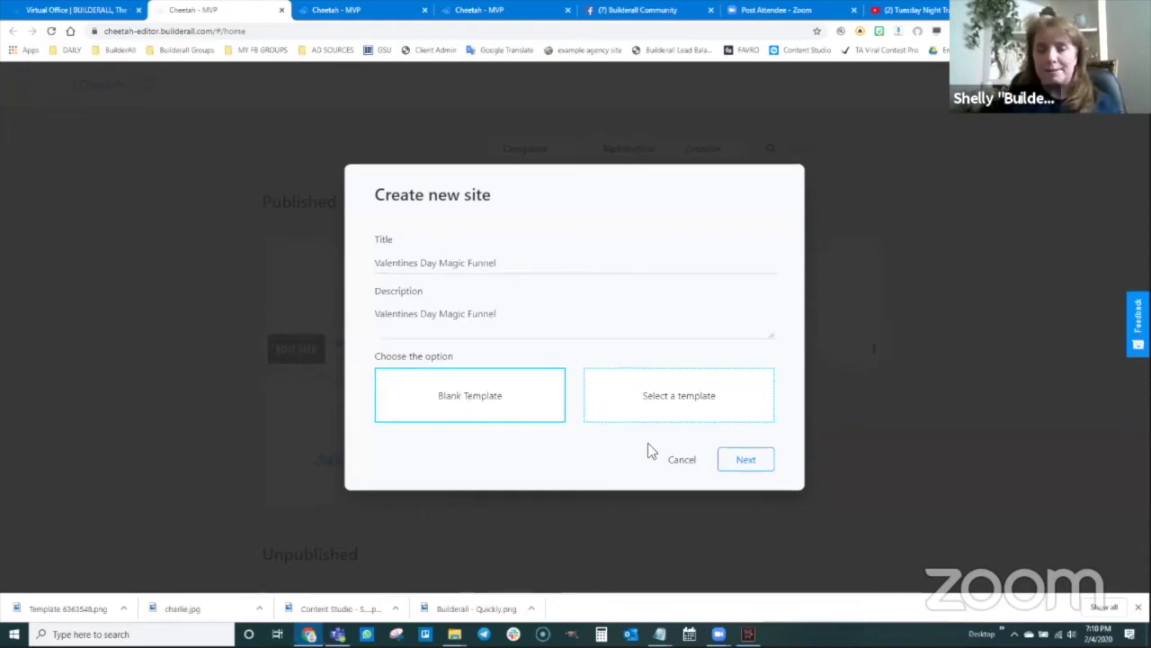
pyautogui.click(742, 460)
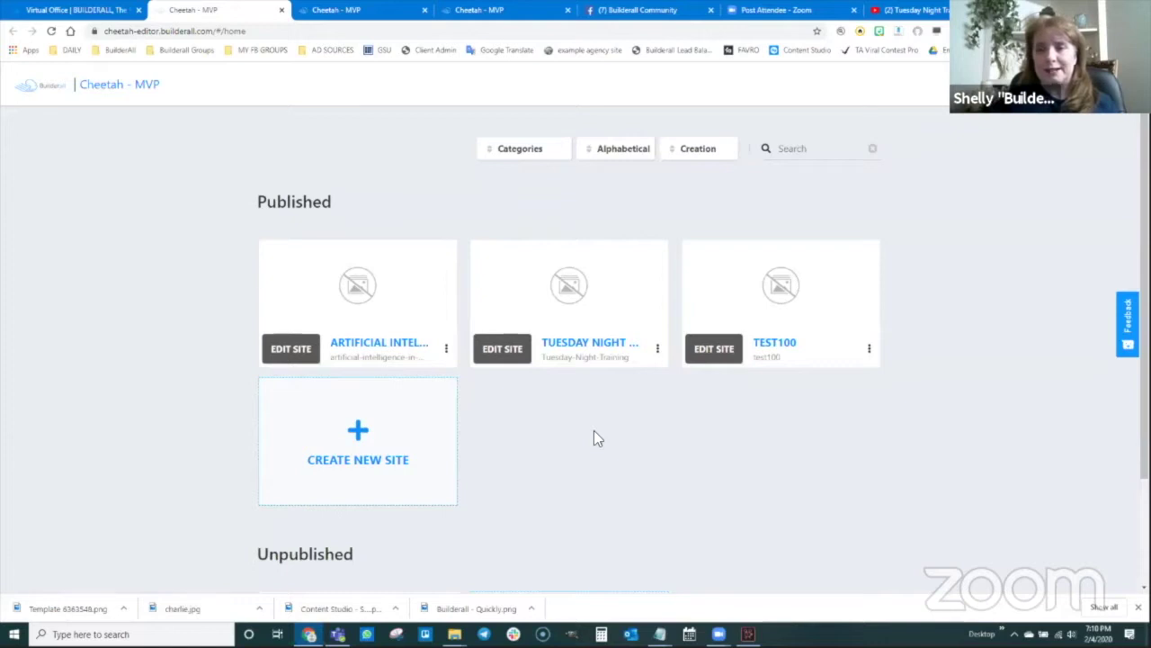
# - Open the unpublished Valentines Day Magic Funnel site to its My pages screen
pyautogui.scroll(-2, 594, 431)
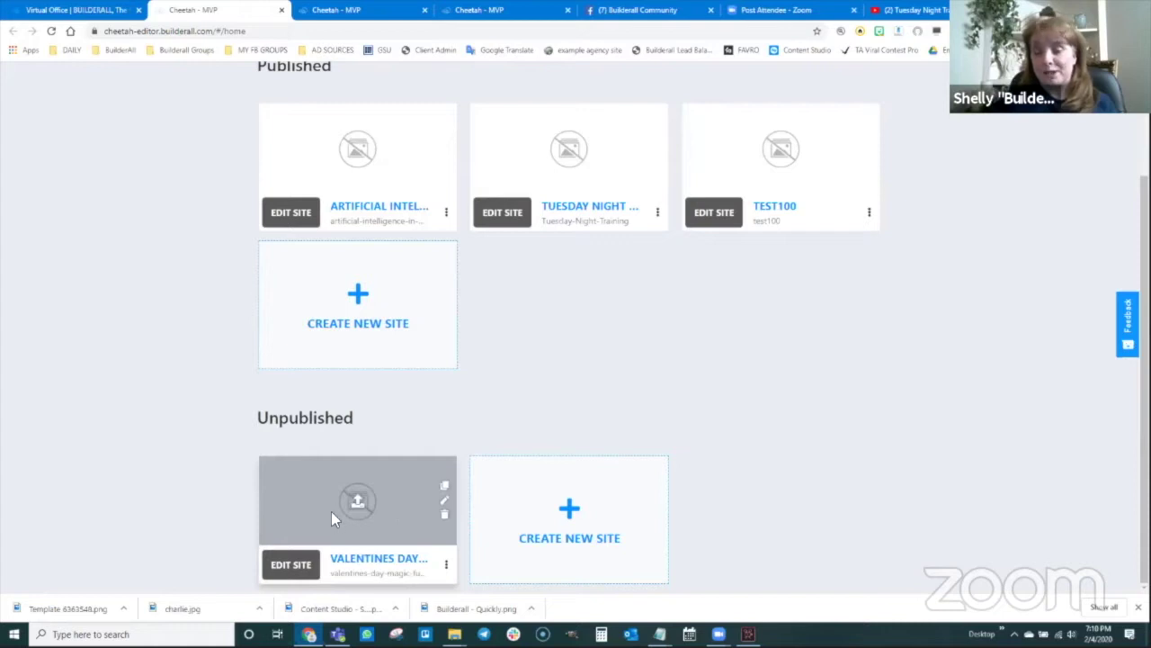
pyautogui.click(290, 565)
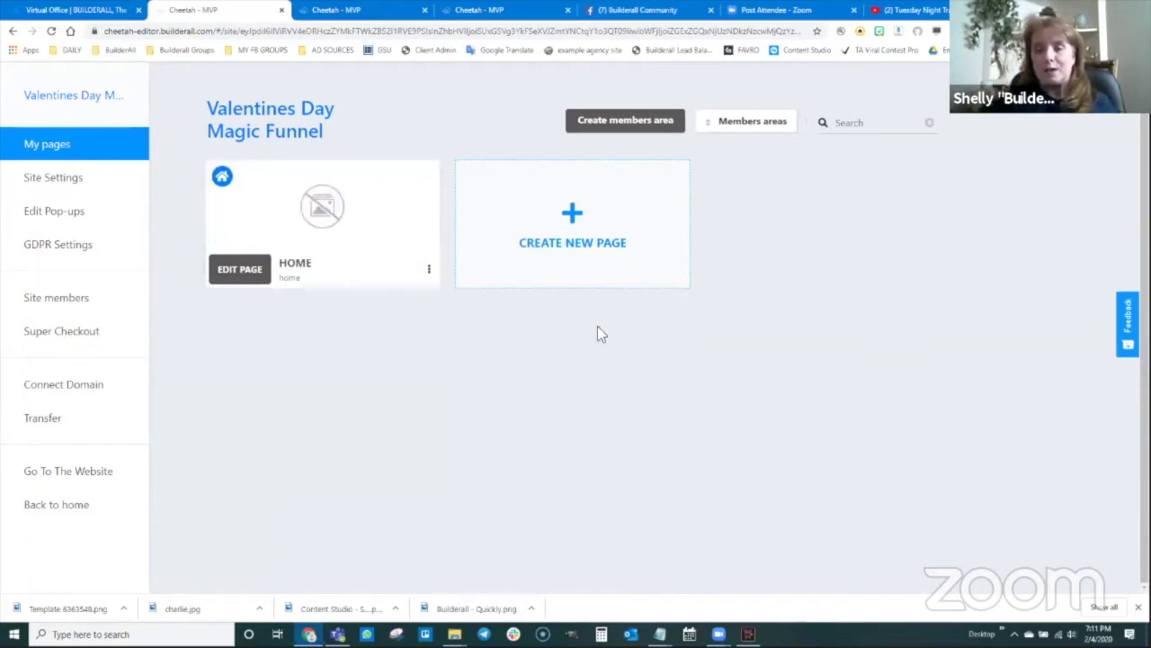
# - Add a new page named 'Welcome to Team Awesome'
pyautogui.click(570, 225)
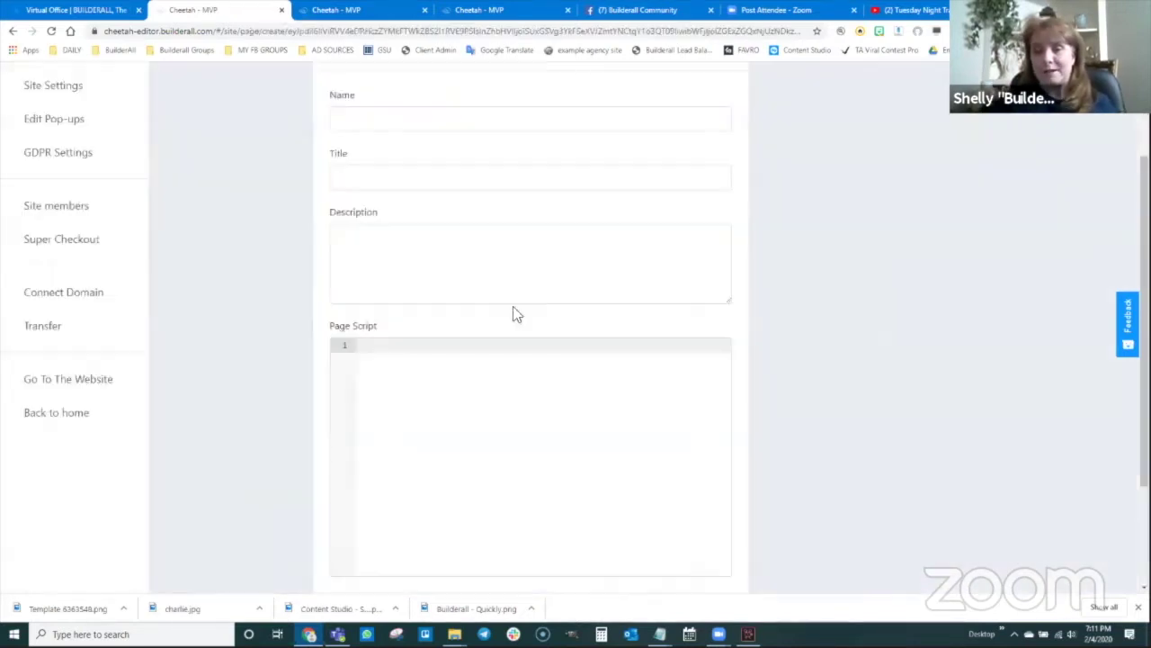
pyautogui.click(396, 122)
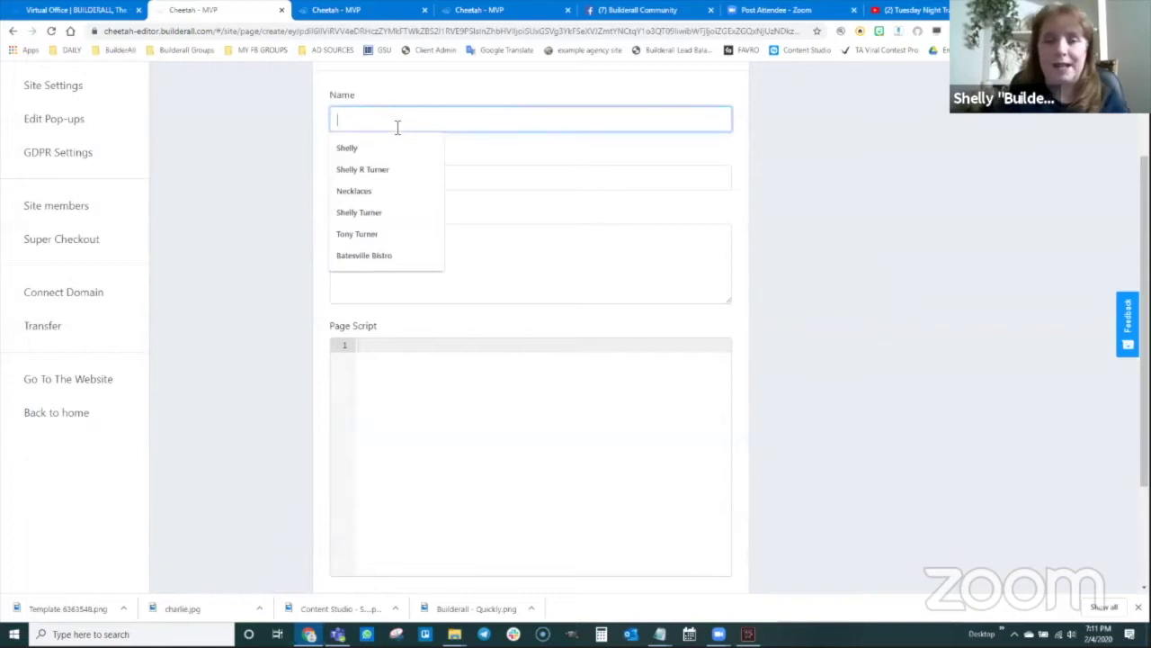
pyautogui.write('Welcome to')
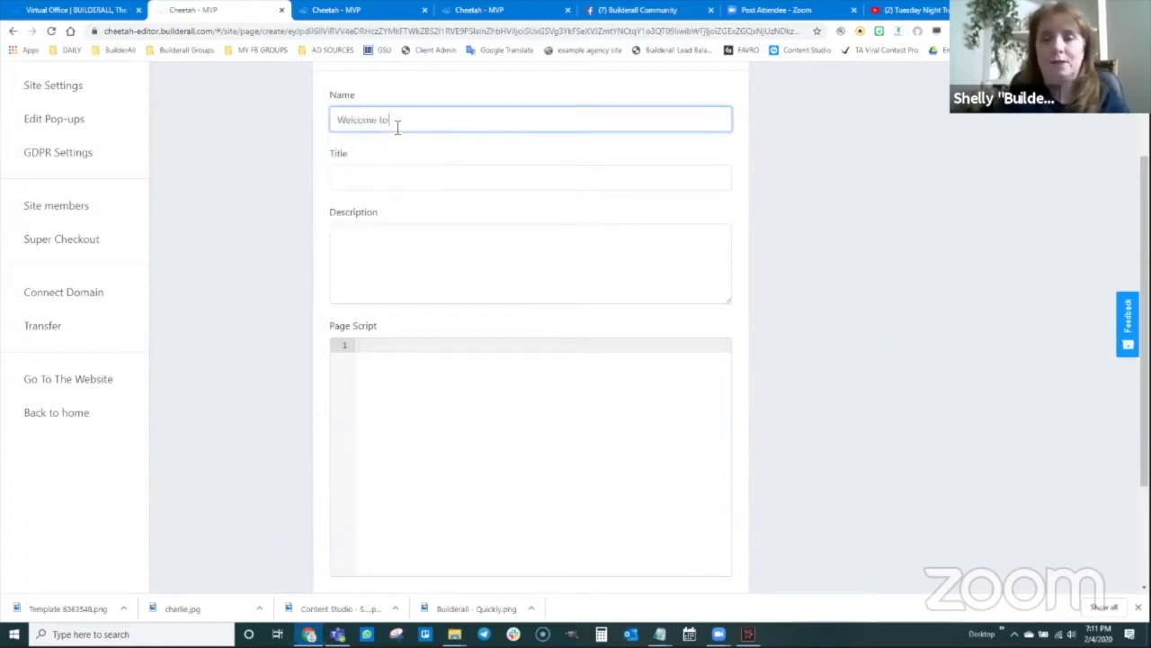
pyautogui.write(' Bu')
pyautogui.write('Team Awesome')
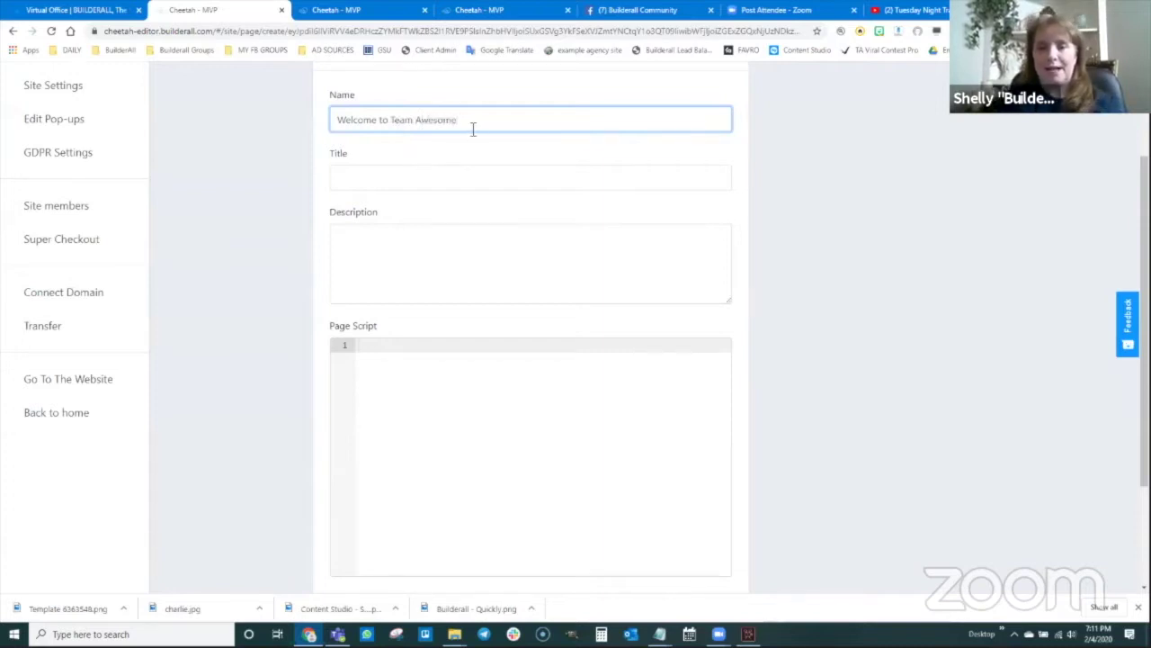
# - Reuse the page name as its title and description, then save the page
pyautogui.moveTo(473, 129); pyautogui.dragTo(343, 118)
pyautogui.hotkey('ctrl', 'c')
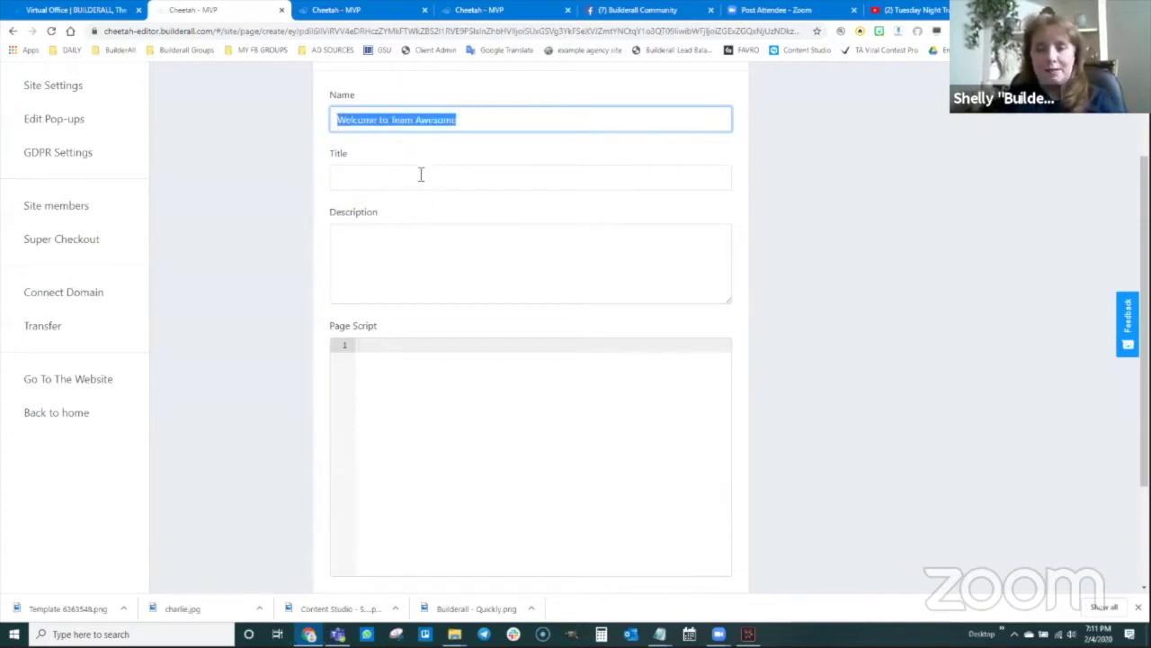
pyautogui.click(421, 174)
pyautogui.hotkey('ctrl', 'v')
pyautogui.click(392, 241)
pyautogui.hotkey('ctrl', 'v')
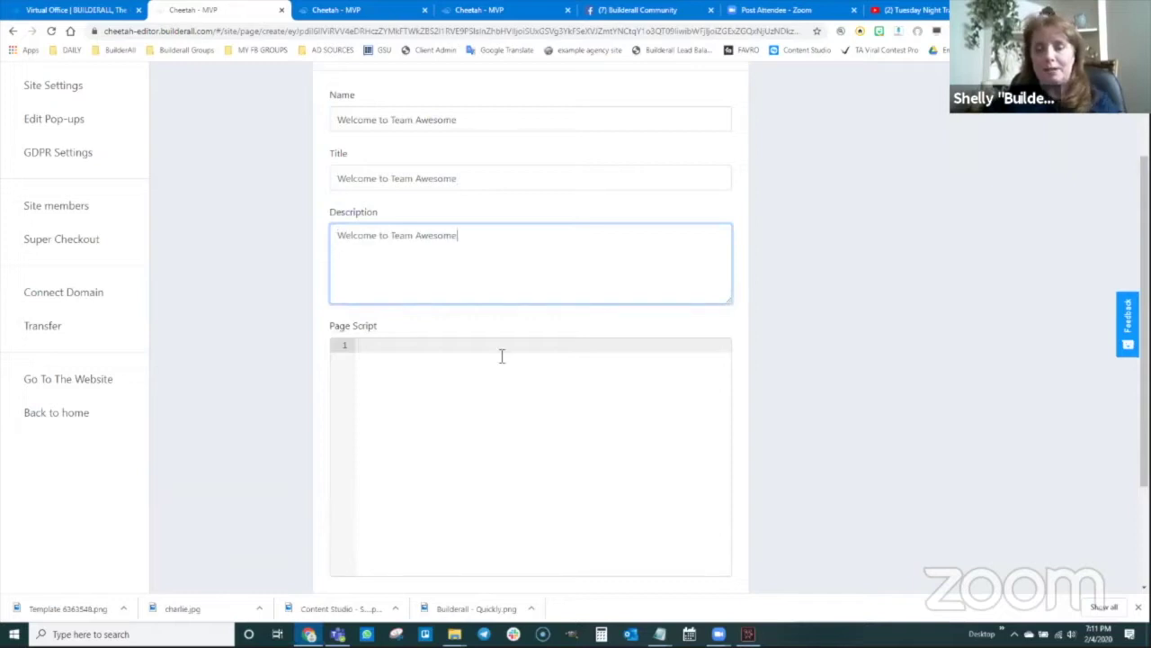
pyautogui.scroll(-1, 566, 373)
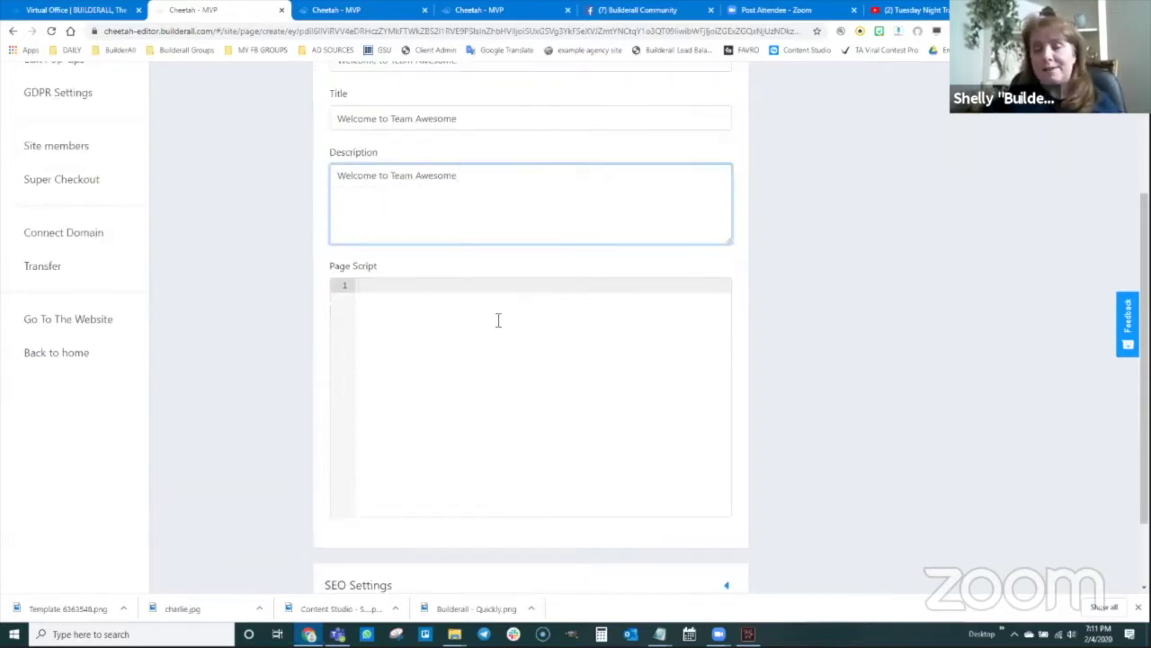
pyautogui.scroll(-2, 469, 376)
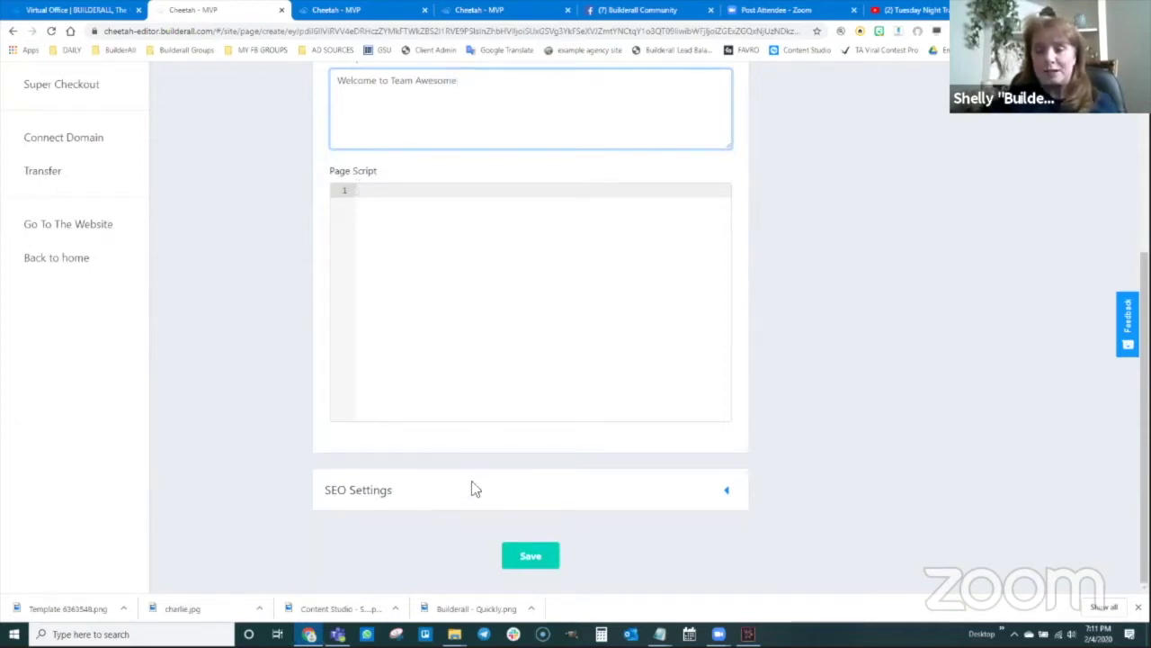
pyautogui.scroll(6, 482, 439)
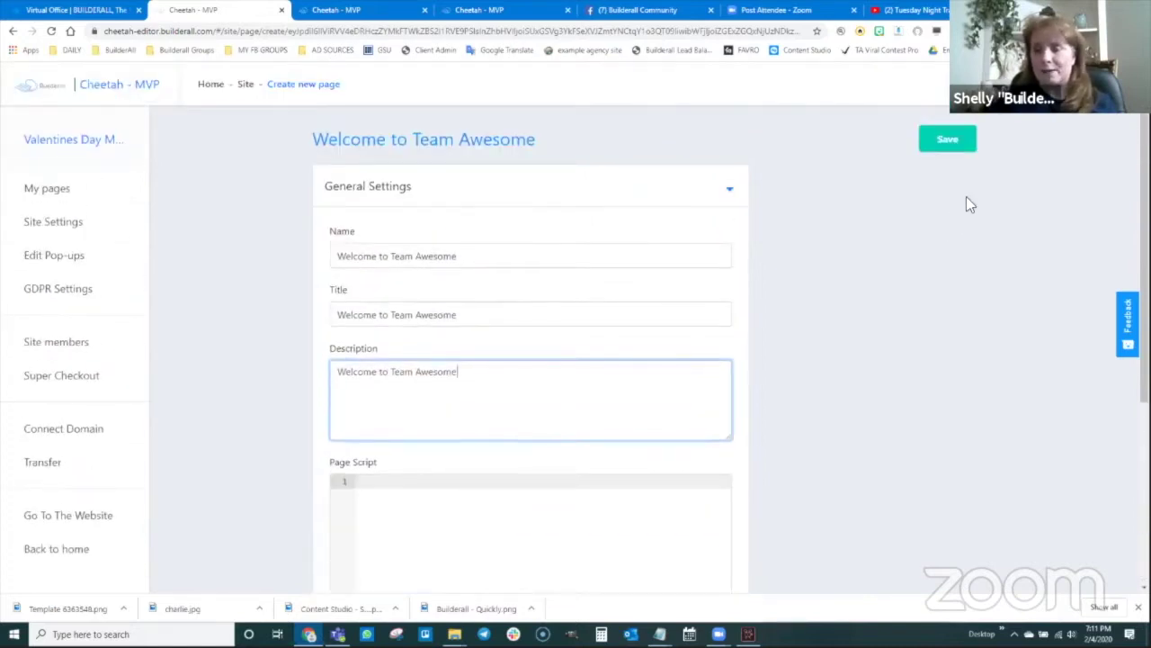
pyautogui.click(948, 144)
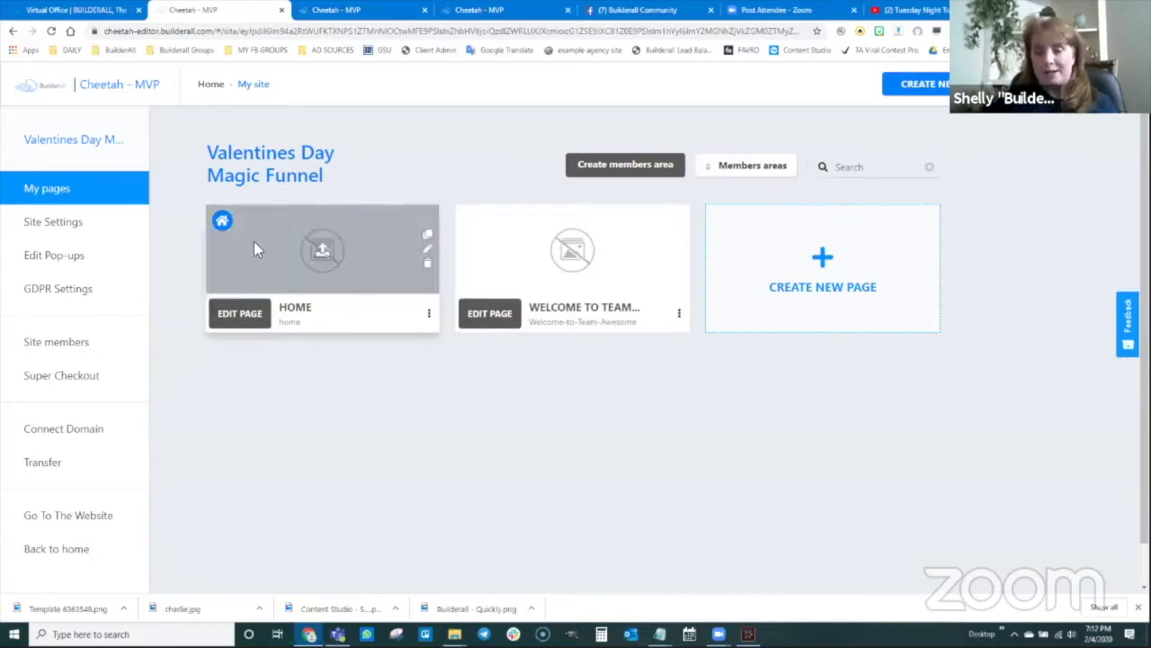
# - Edit the HOME page card from the site's My pages screen
pyautogui.click(241, 329)
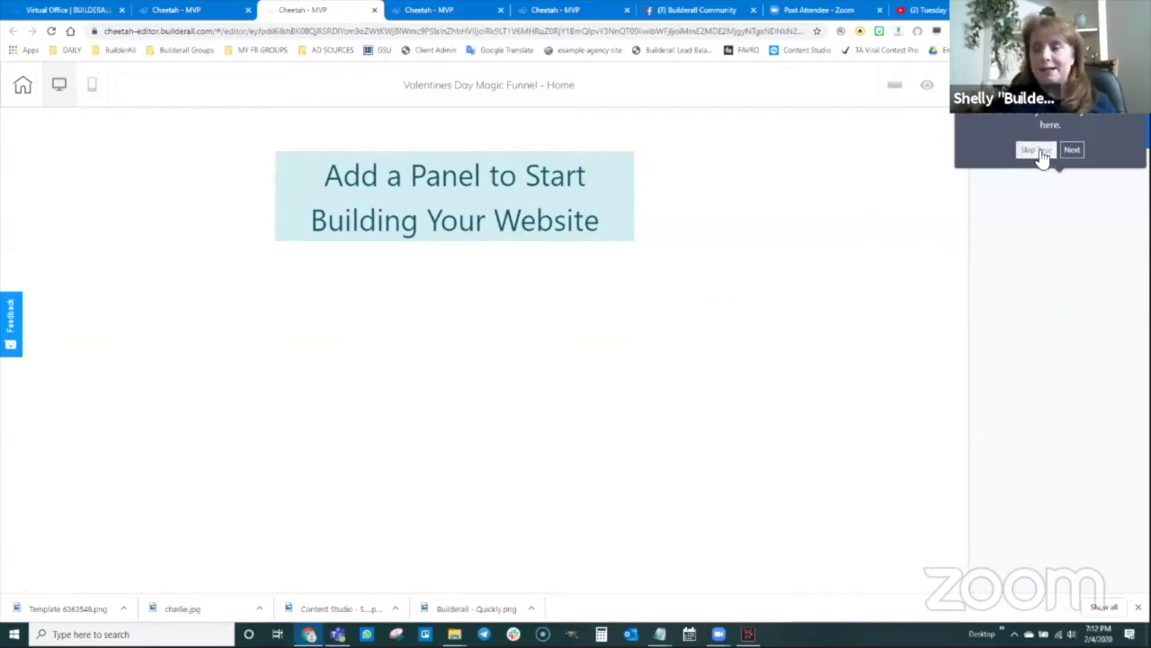
# - Skip the editor tour and add a Blank Panel to the Home page
pyautogui.click(1043, 153)
pyautogui.click(986, 138)
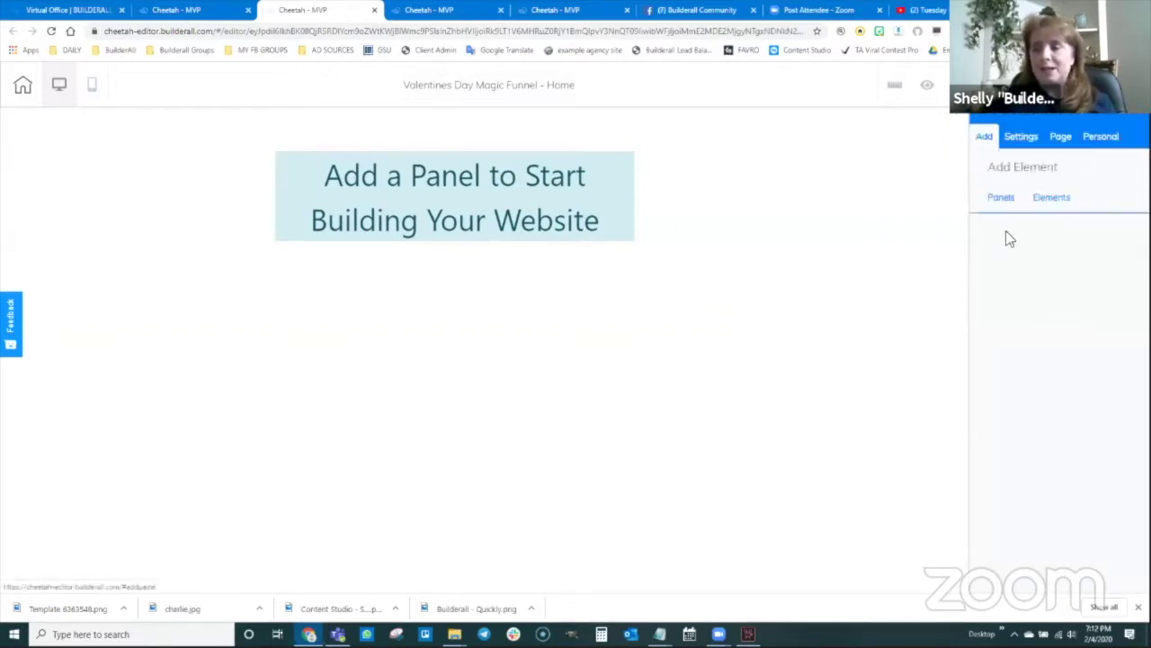
pyautogui.click(1001, 197)
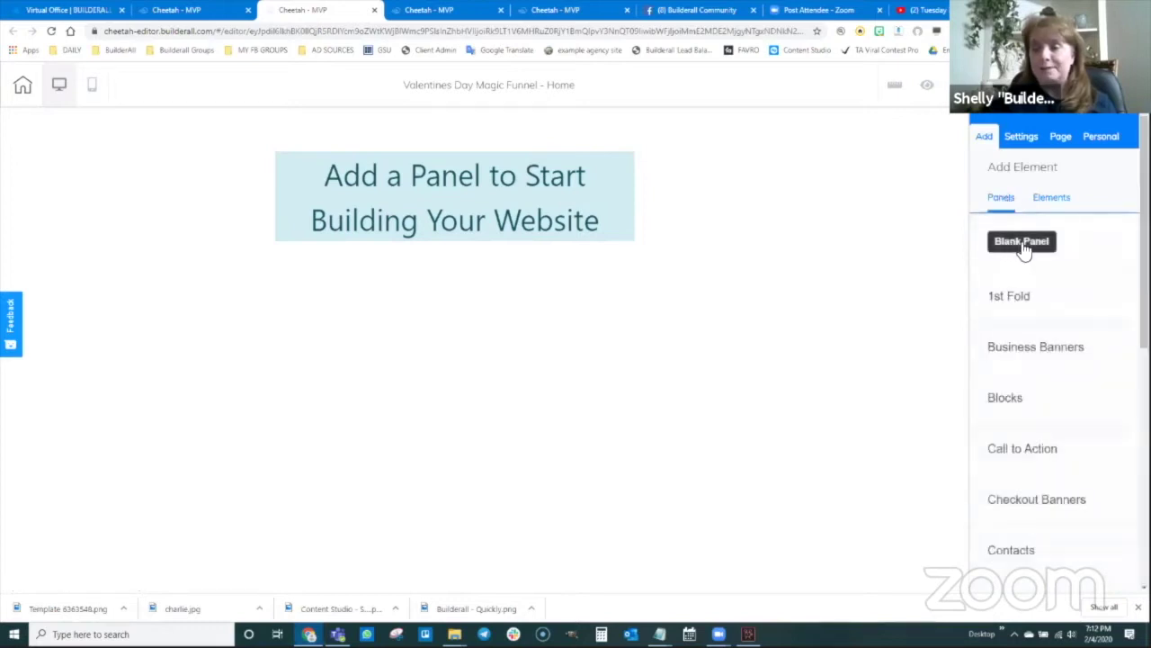
pyautogui.click(1022, 241)
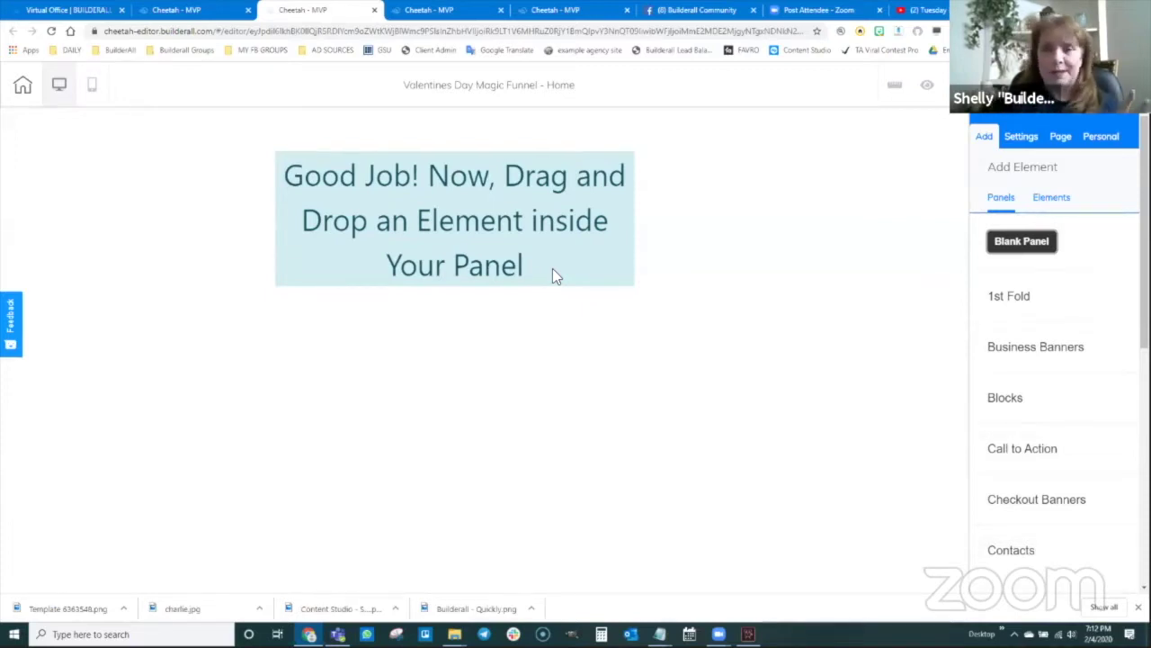
pyautogui.click(581, 31)
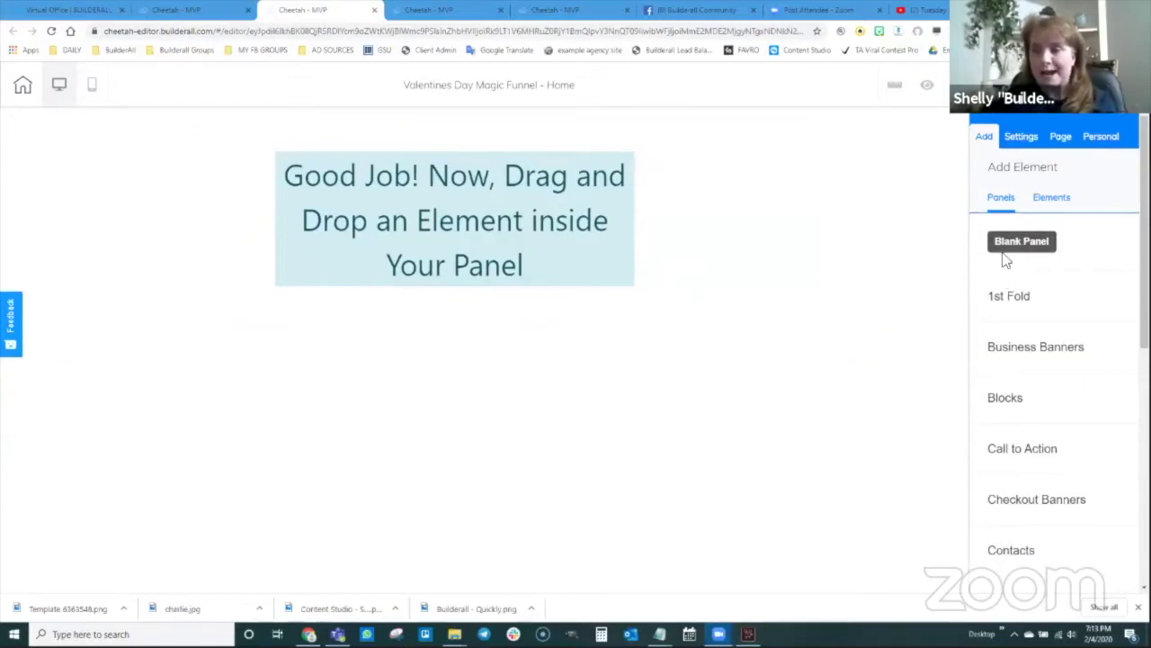
# - Show the Elements list and expand the Contact Form design templates
pyautogui.click(1050, 199)
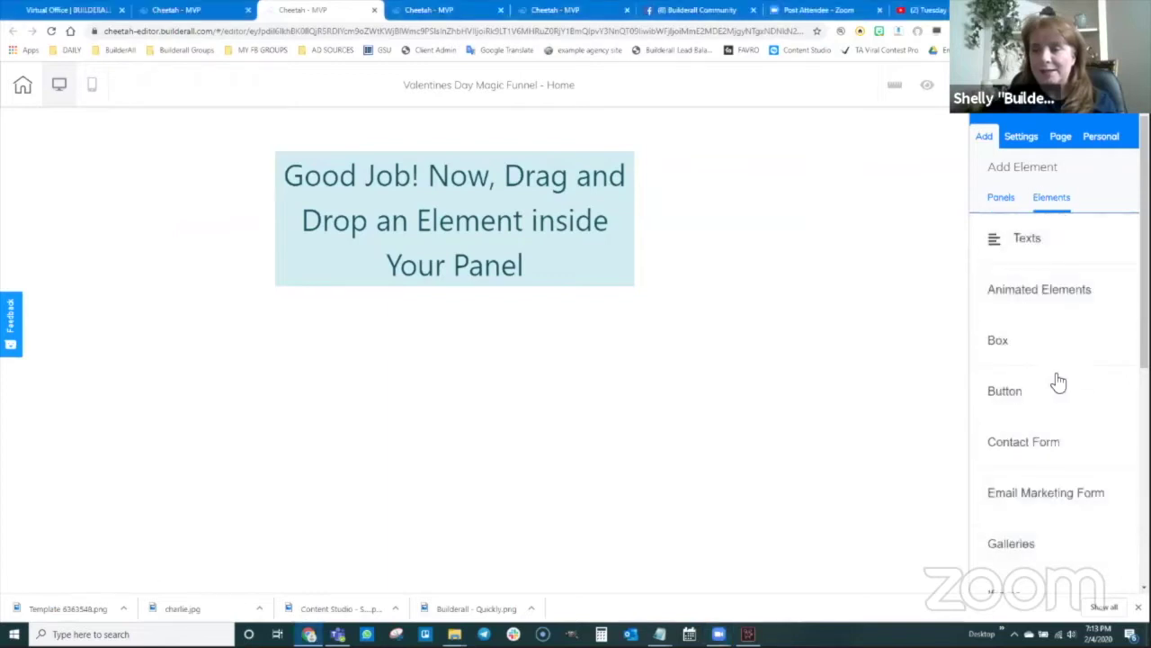
pyautogui.scroll(-2, 1043, 360)
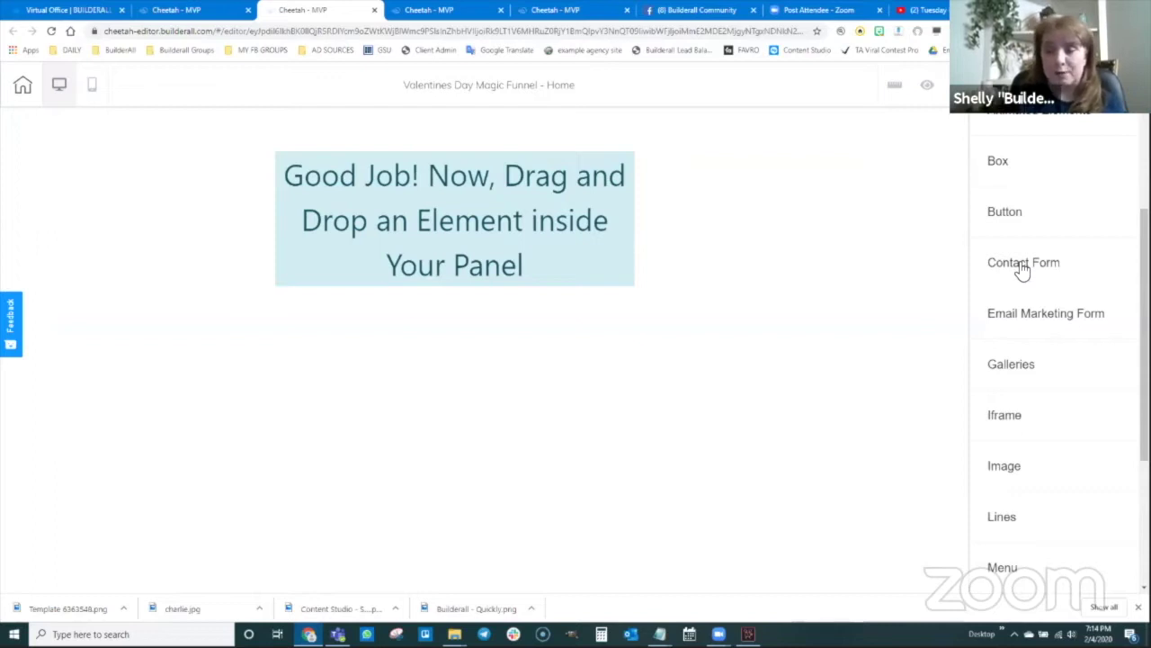
pyautogui.click(1023, 265)
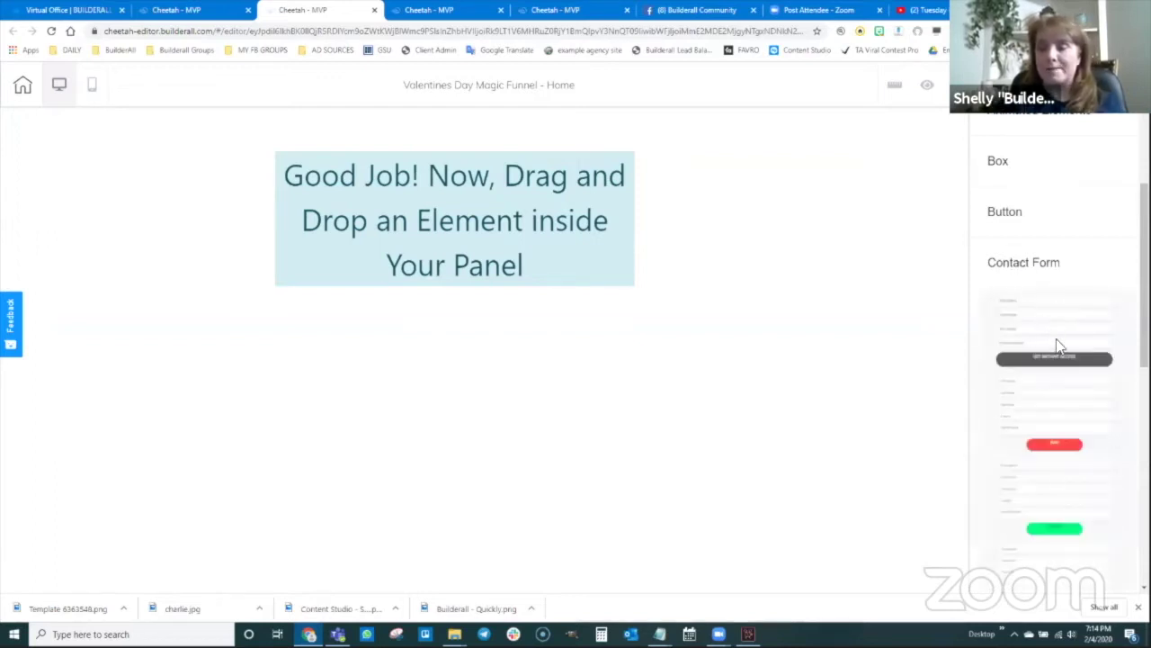
# - Drag a Contact Form template into the blank panel and nudge it slightly right and down
pyautogui.moveTo(1056, 342); pyautogui.dragTo(529, 227)
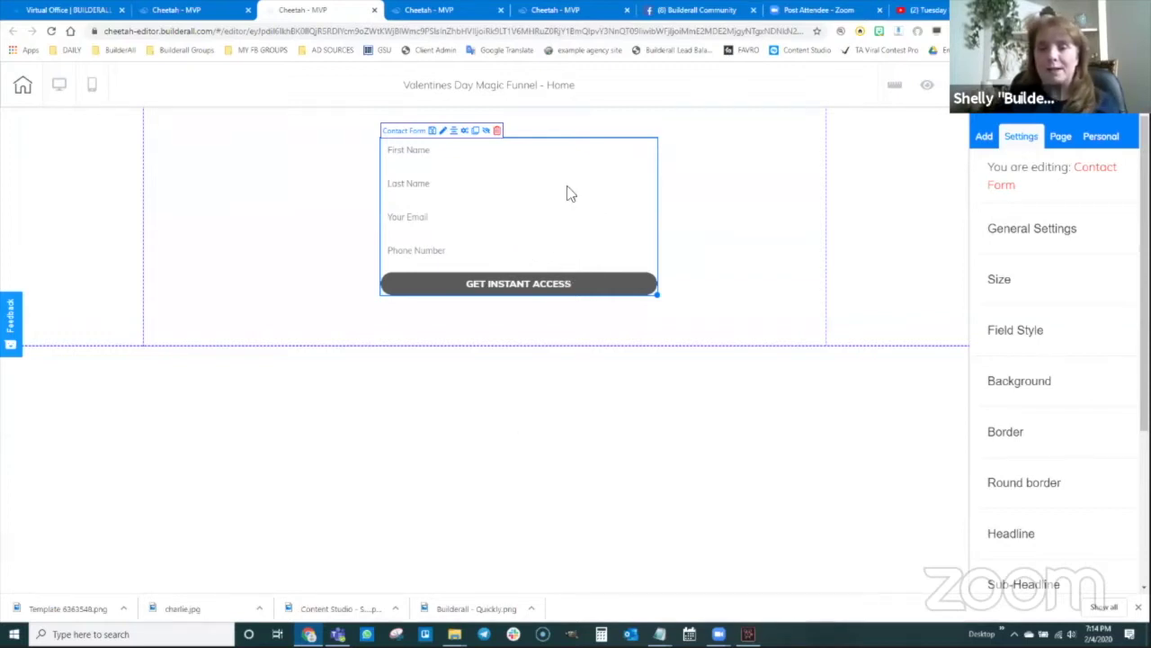
pyautogui.moveTo(568, 192); pyautogui.dragTo(604, 206)
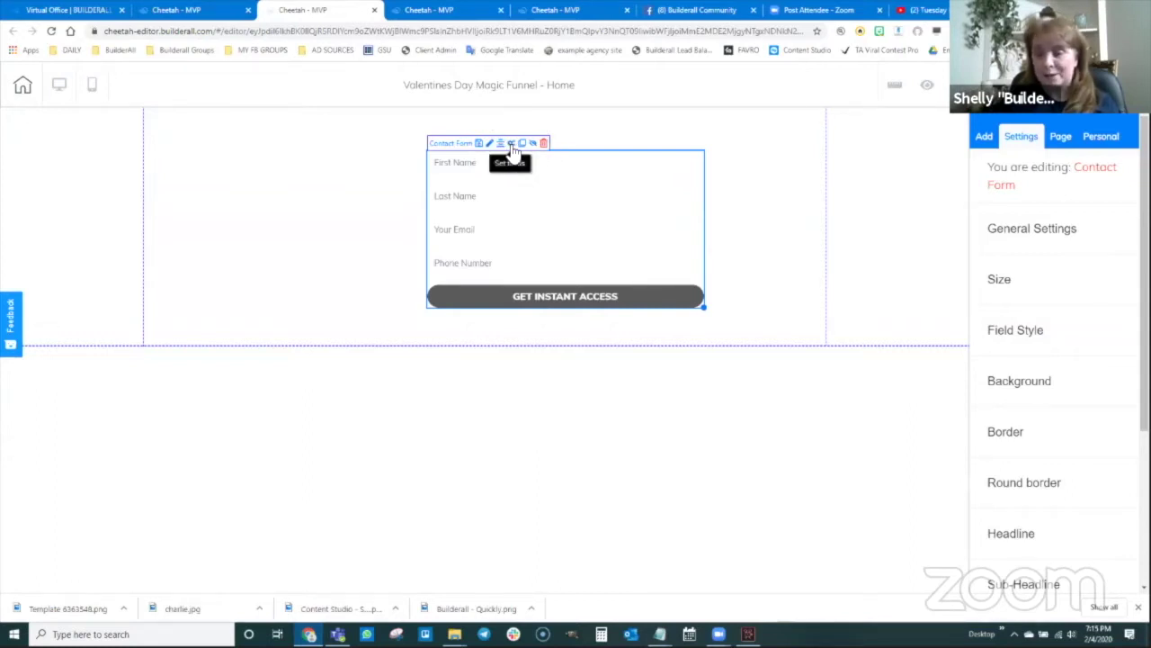
# - In the form's Action settings, delete the Last Name and Phone Number fields and add a field
pyautogui.click(512, 147)
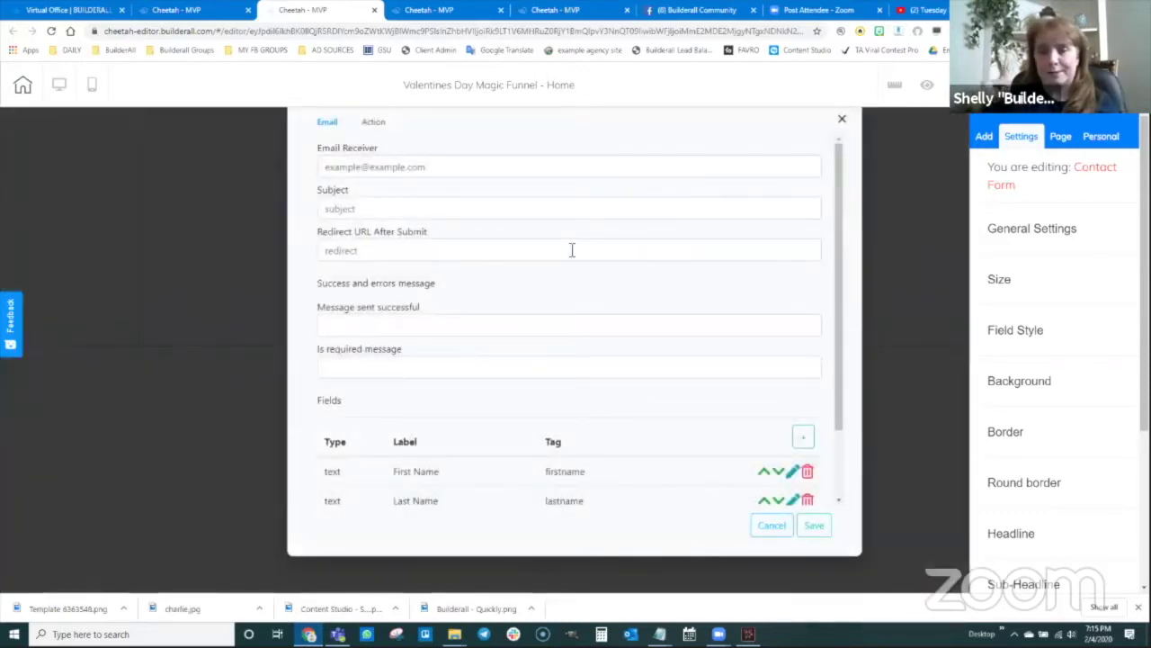
pyautogui.click(373, 126)
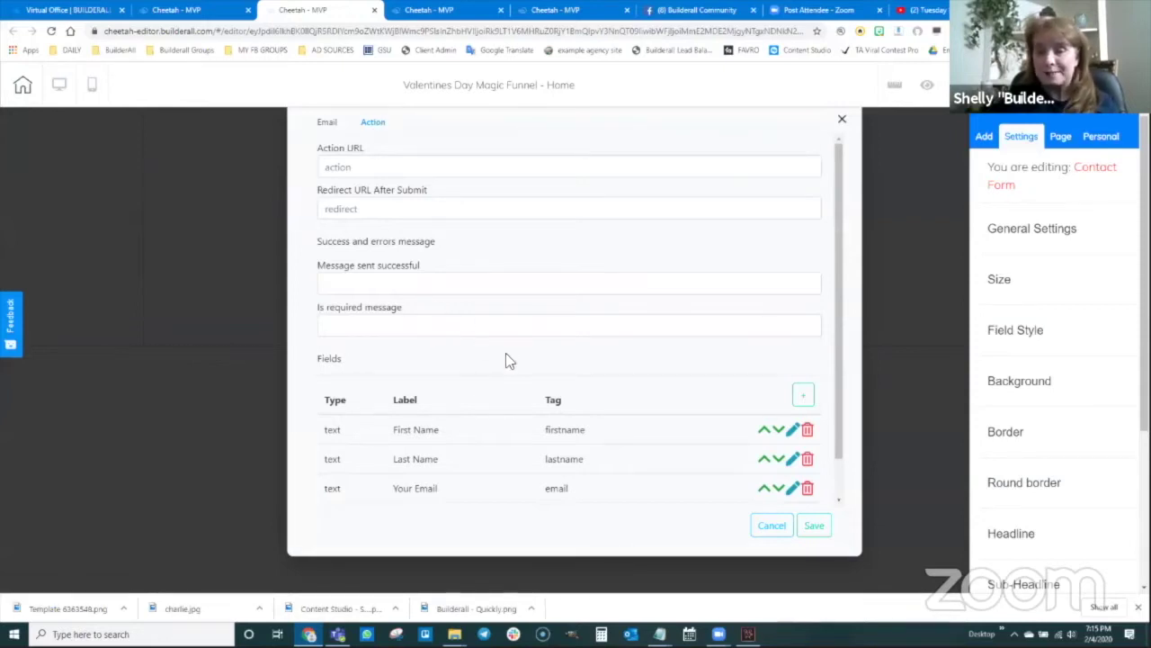
pyautogui.scroll(-1, 506, 353)
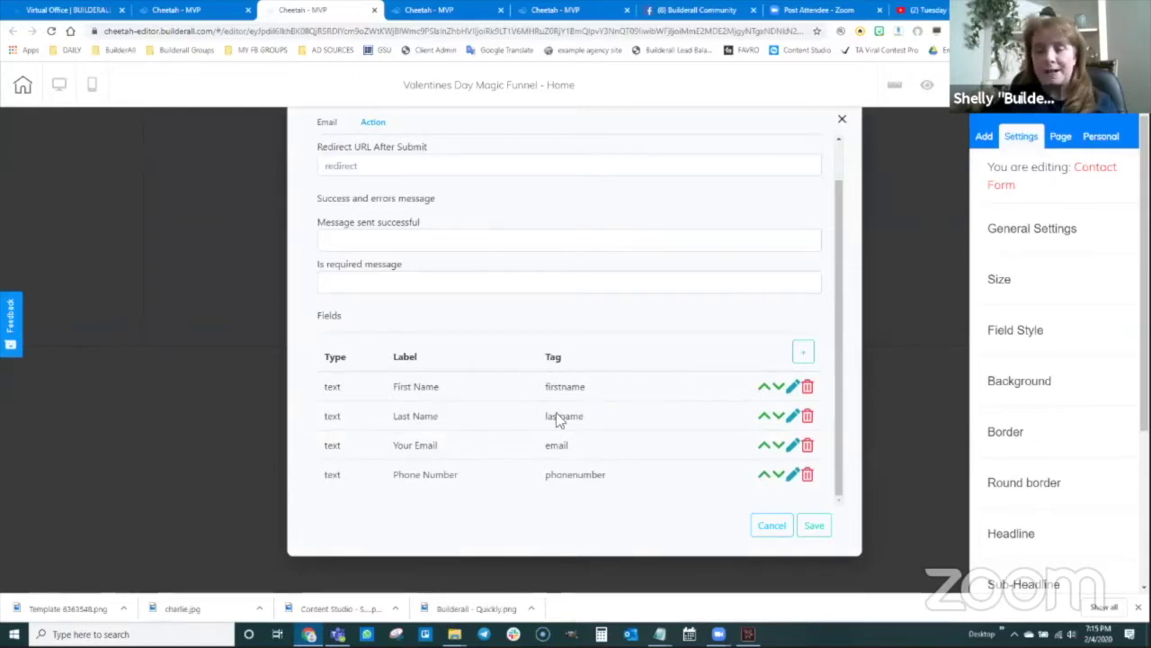
pyautogui.click(805, 418)
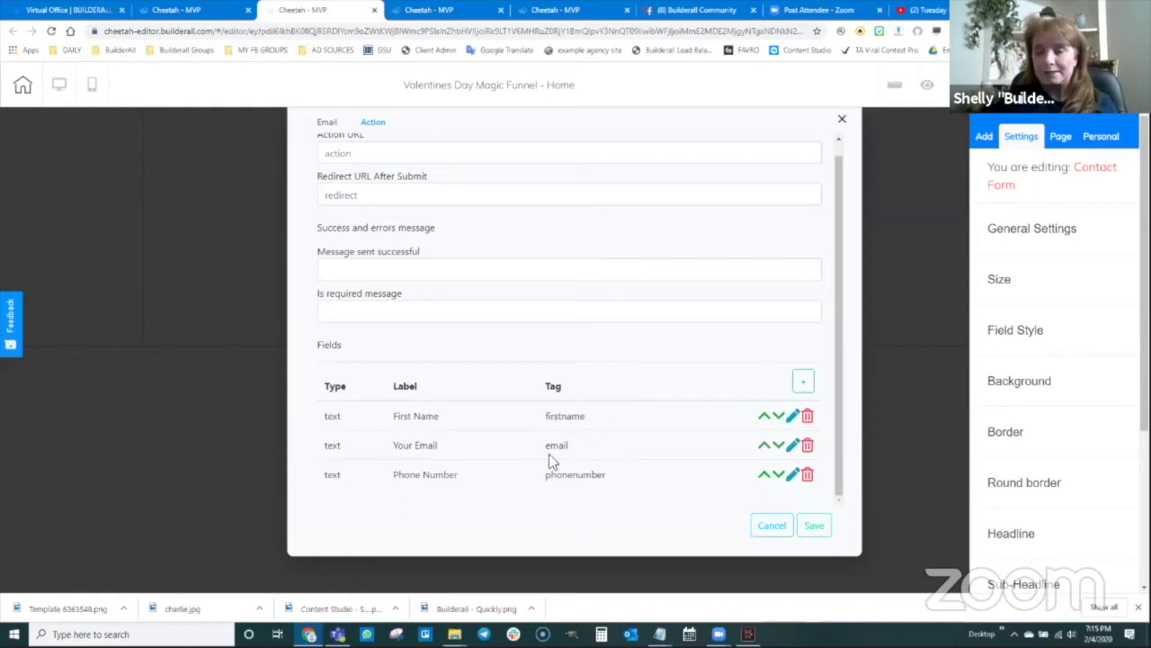
pyautogui.click(797, 479)
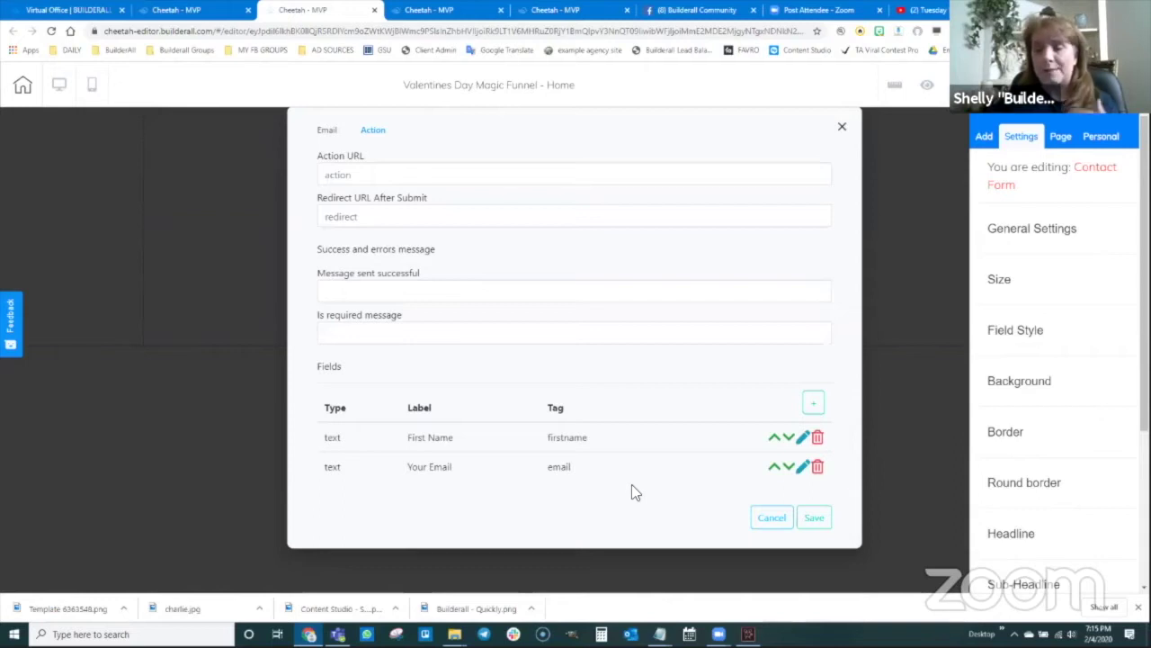
pyautogui.click(814, 401)
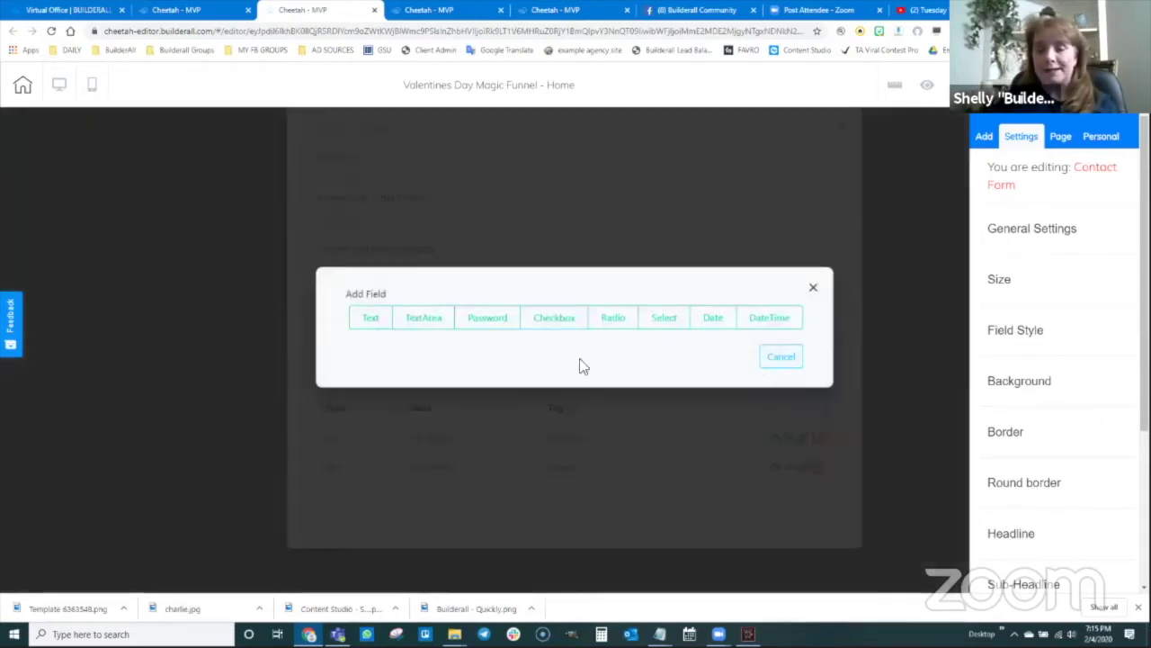
# - Choose Password as the new field type and label it 'Password'
pyautogui.click(487, 317)
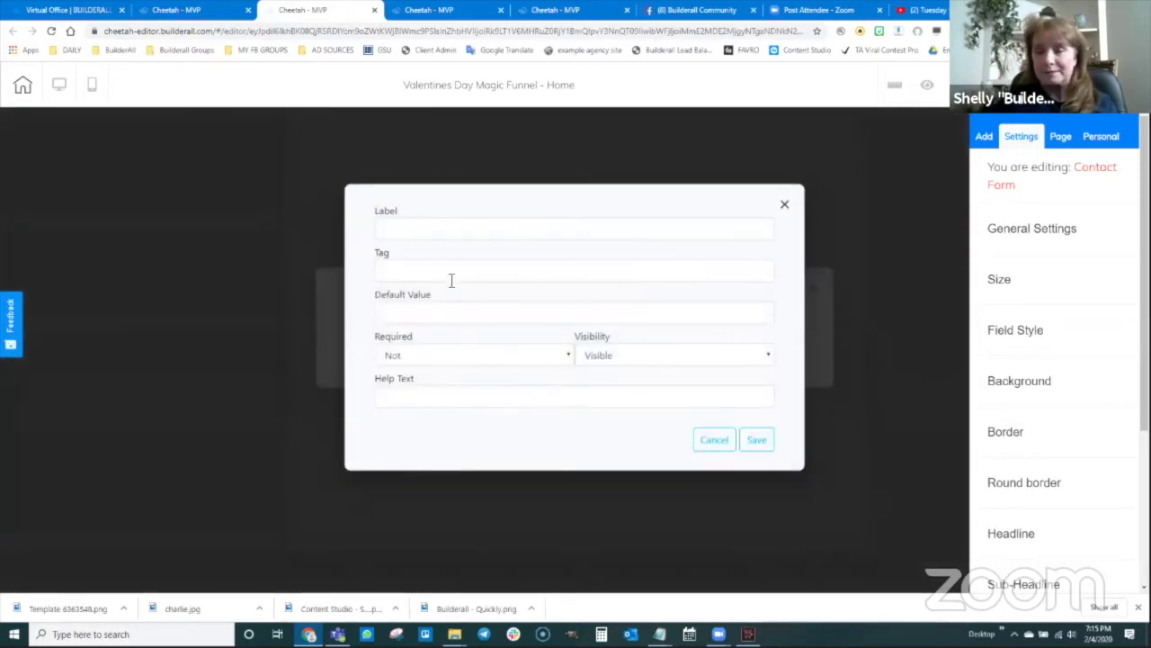
pyautogui.click(402, 230)
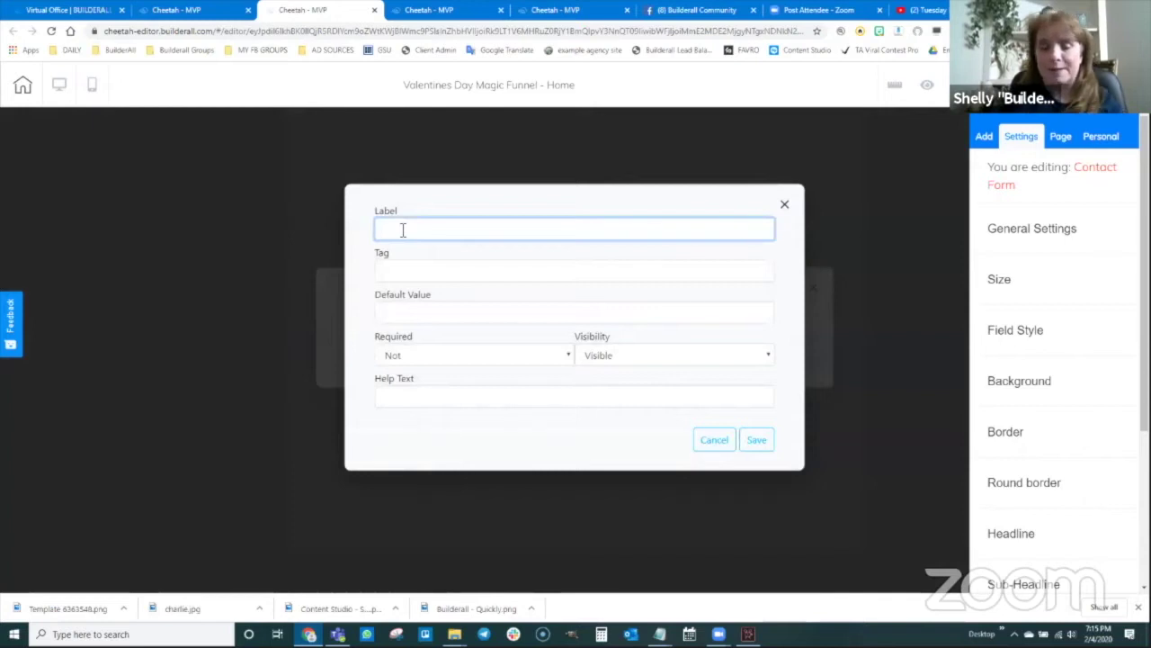
pyautogui.write('Password')
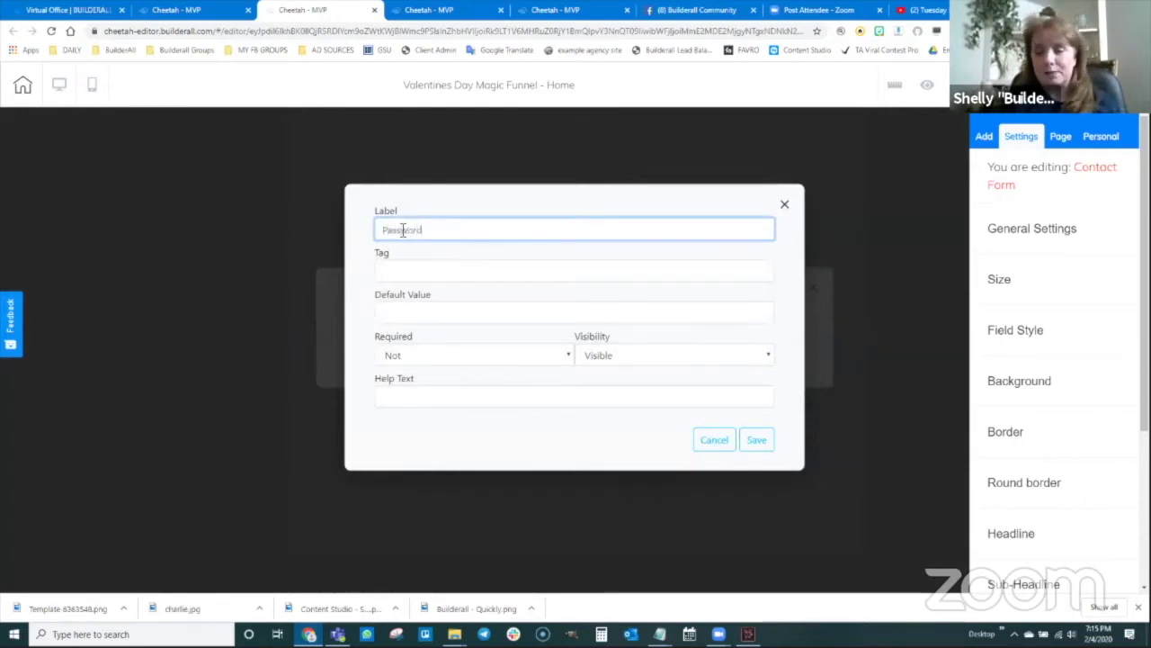
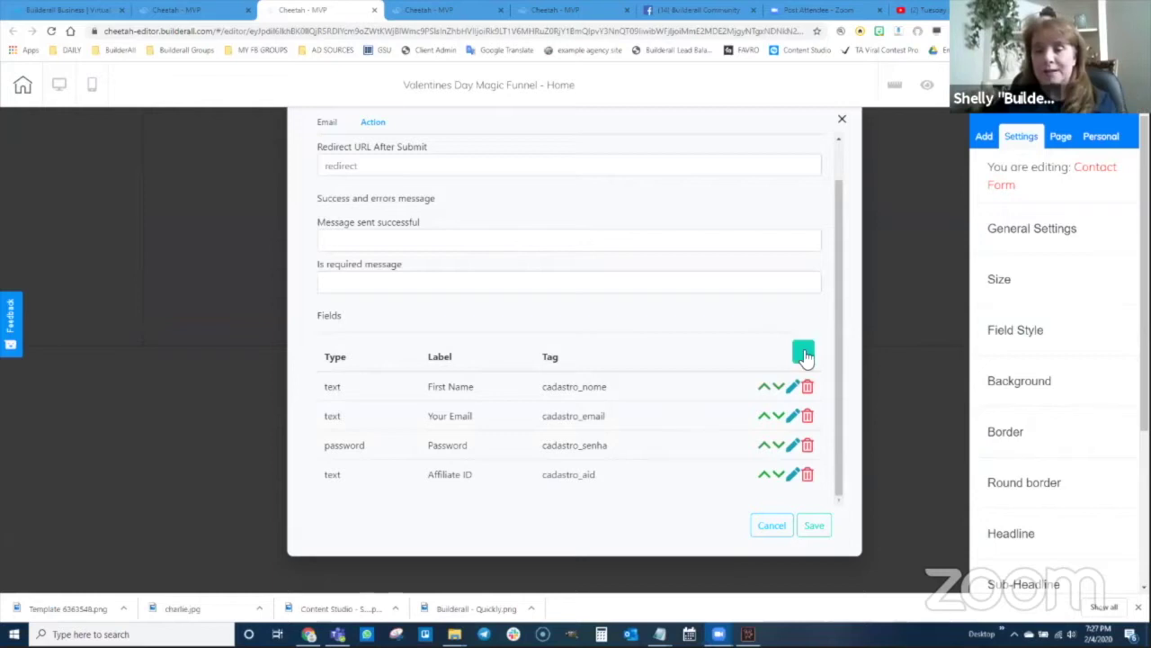
# - Add a new Text field to the contact form and label it 'SOURCE'
pyautogui.click(803, 352)
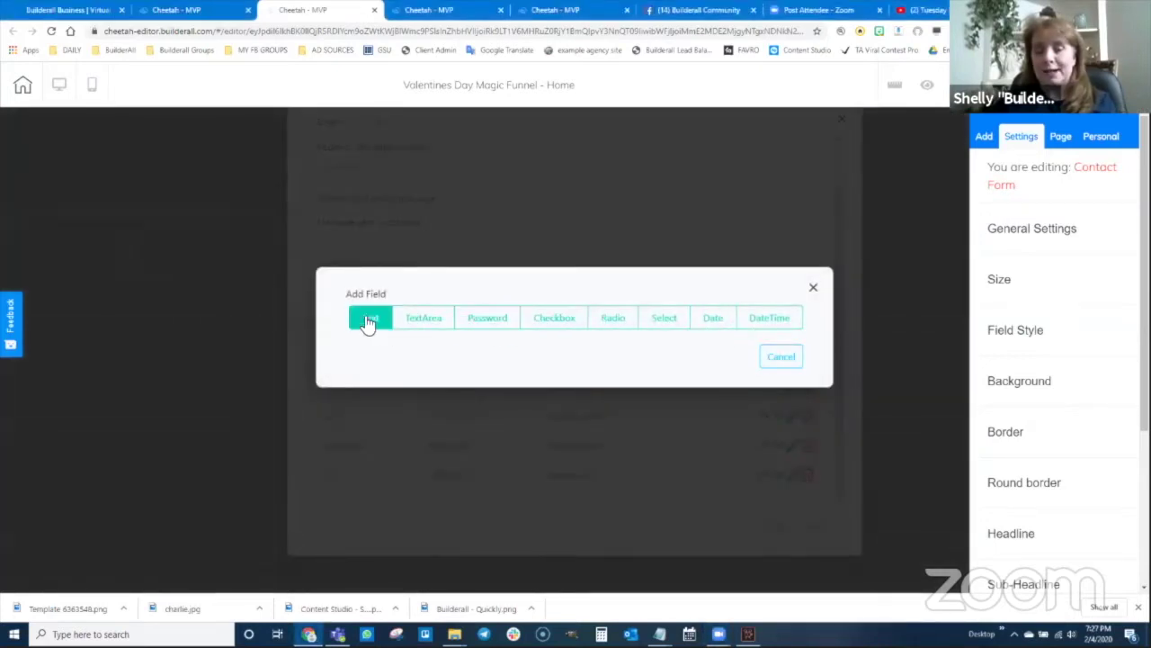
pyautogui.click(372, 322)
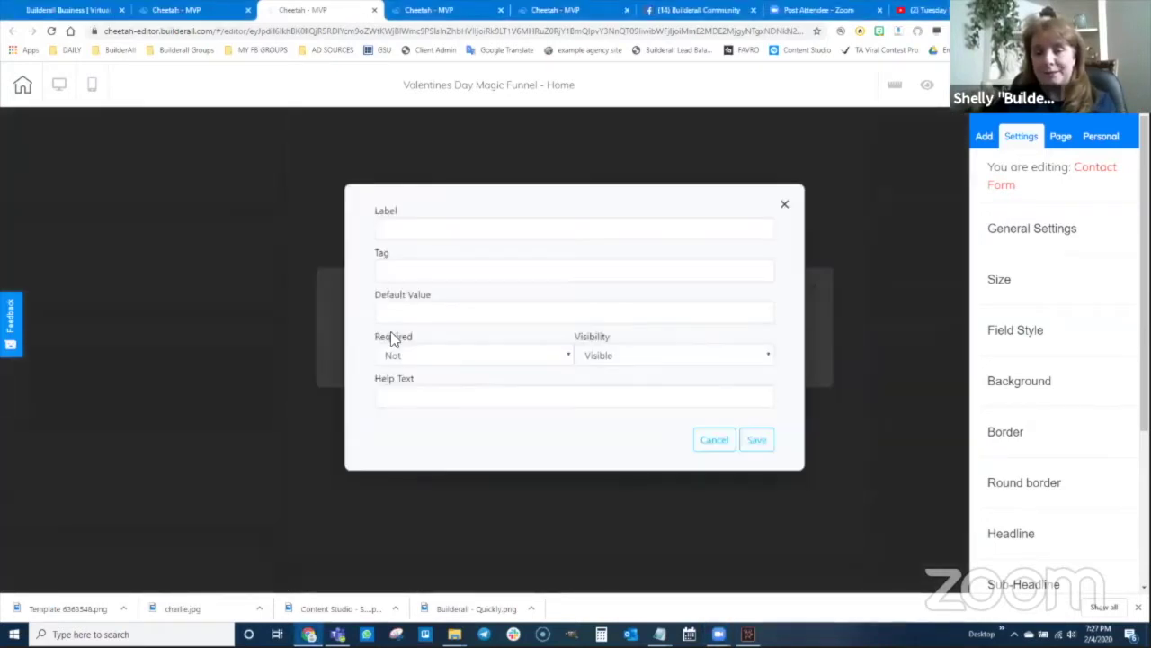
pyautogui.click(418, 233)
pyautogui.write('SOURCE')
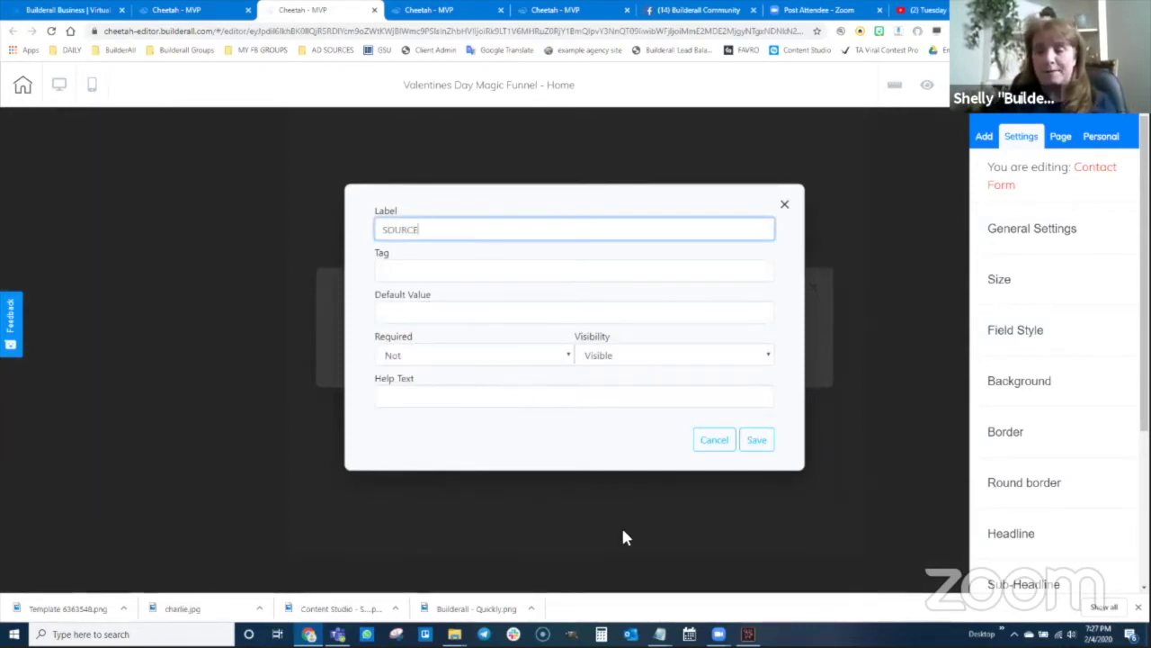
# - Copy the taginternals tag from the Magic Funnel notes into the SOURCE field's Tag
pyautogui.moveTo(661, 632)
pyautogui.click(693, 594)
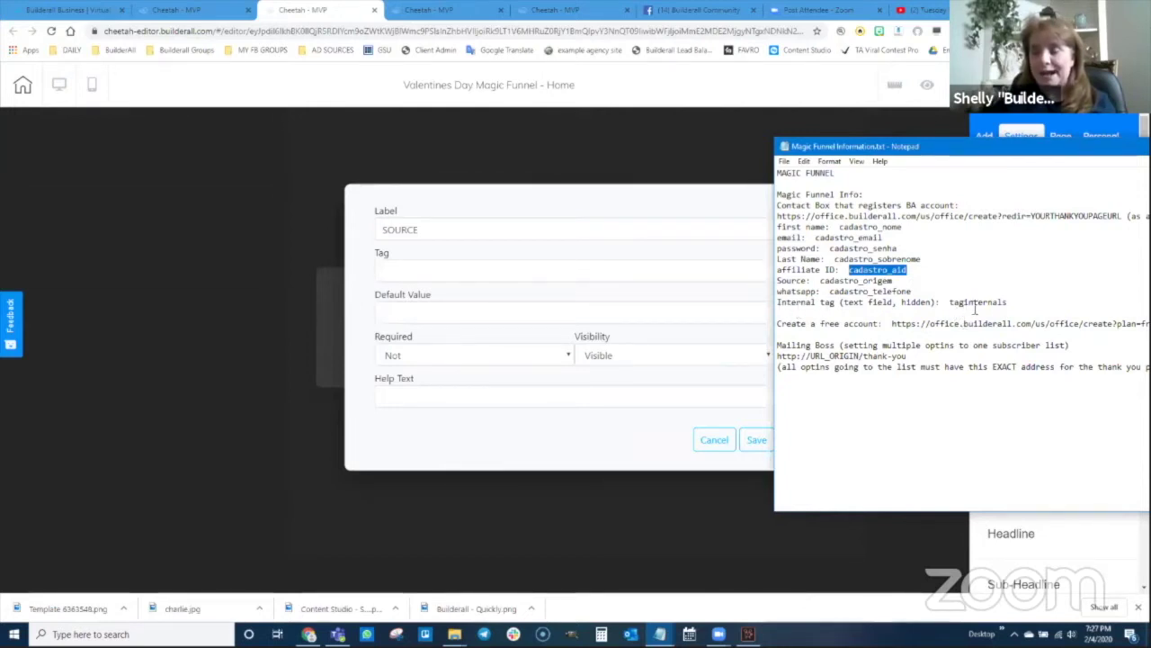
pyautogui.moveTo(1008, 303); pyautogui.dragTo(953, 306)
pyautogui.hotkey('ctrl', 'c')
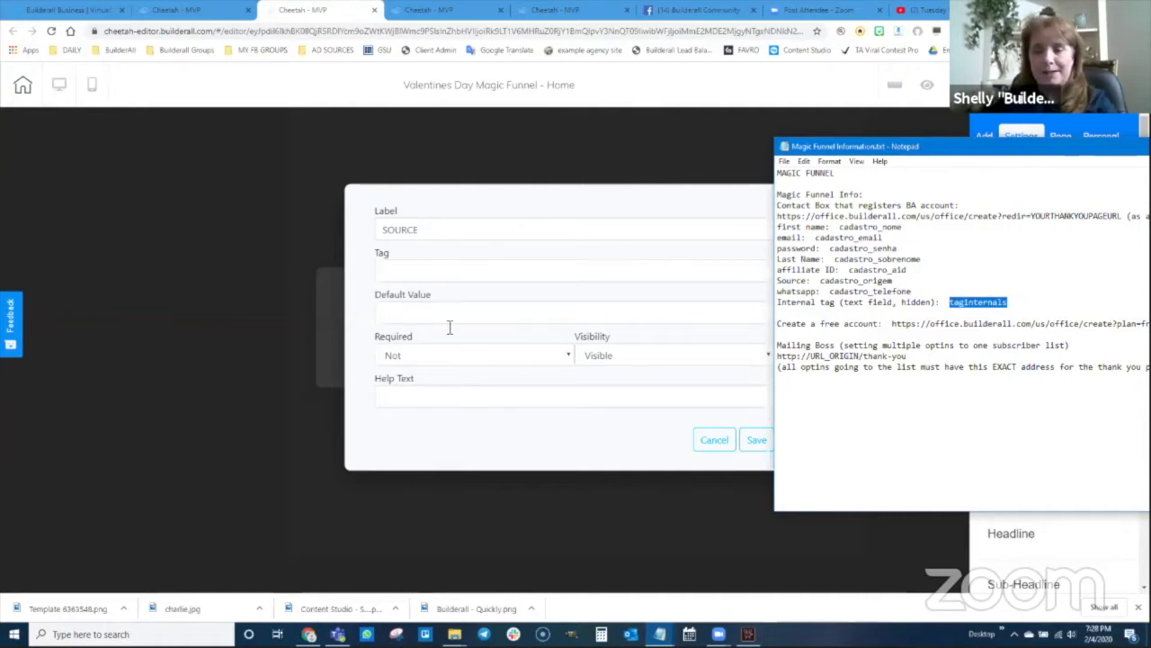
pyautogui.click(404, 271)
pyautogui.hotkey('ctrl', 'v')
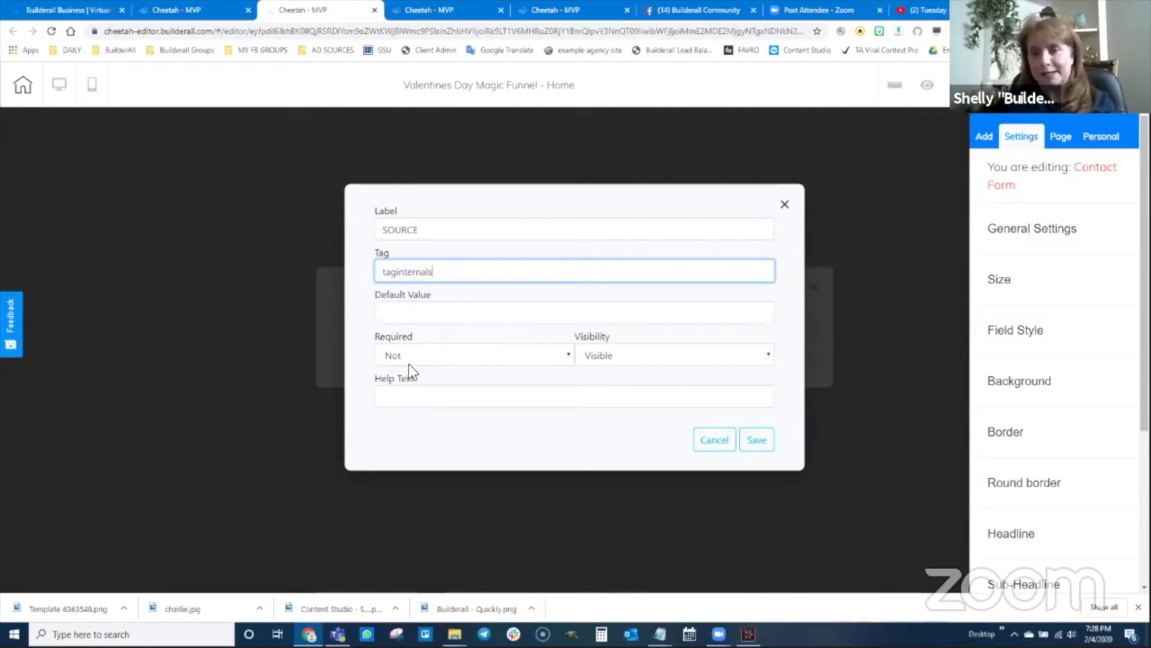
# - Give SOURCE the default value MFVAL, set its visibility to Hidden, and save the field
pyautogui.click(404, 314)
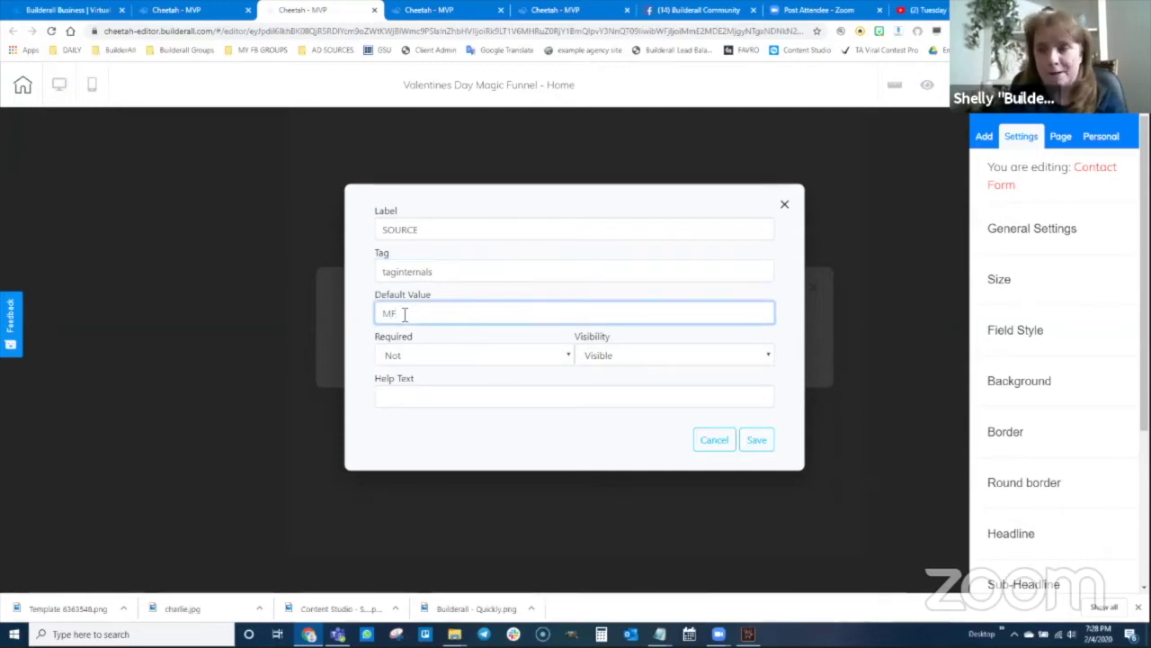
pyautogui.write('D')
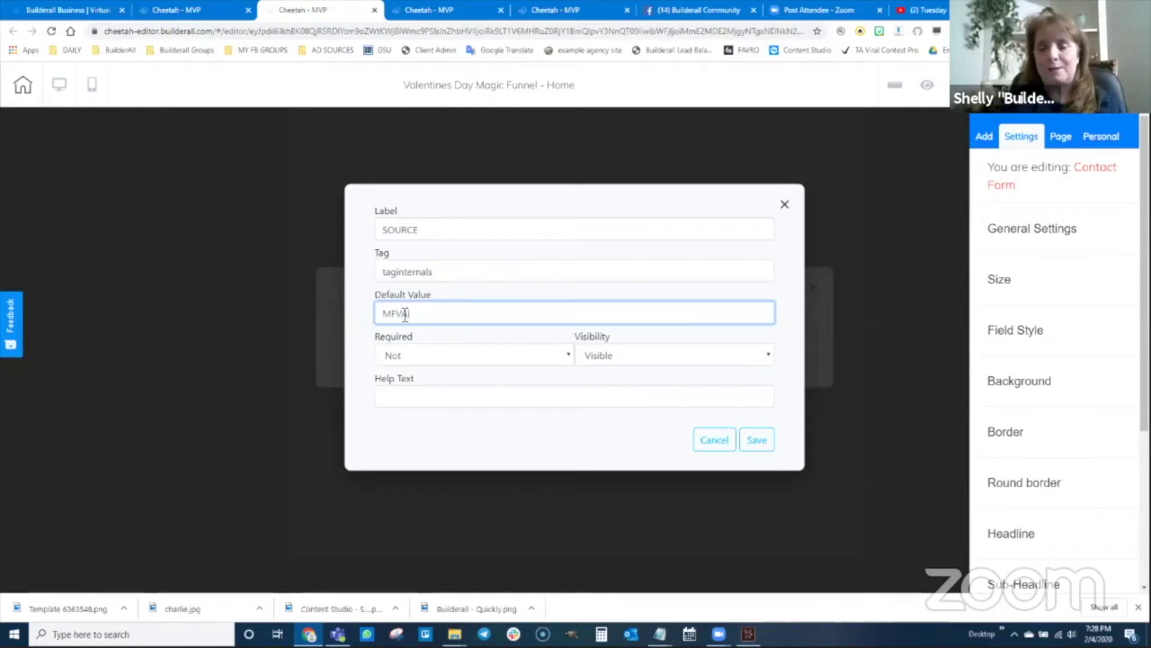
pyautogui.write('L')
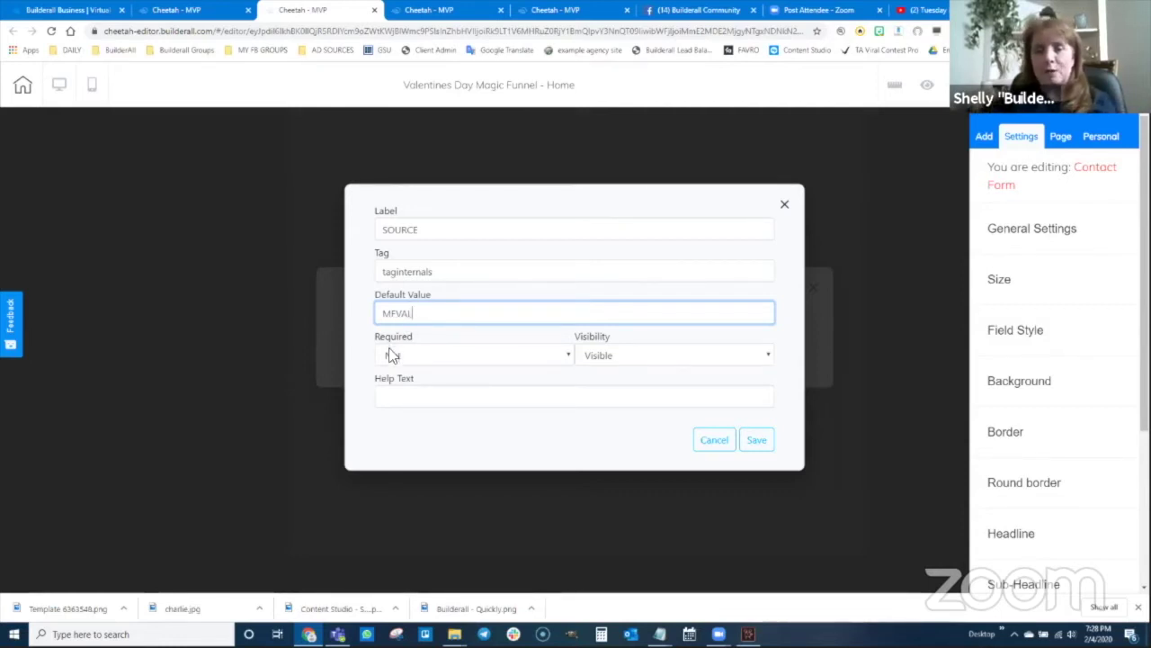
pyautogui.click(630, 356)
pyautogui.click(621, 387)
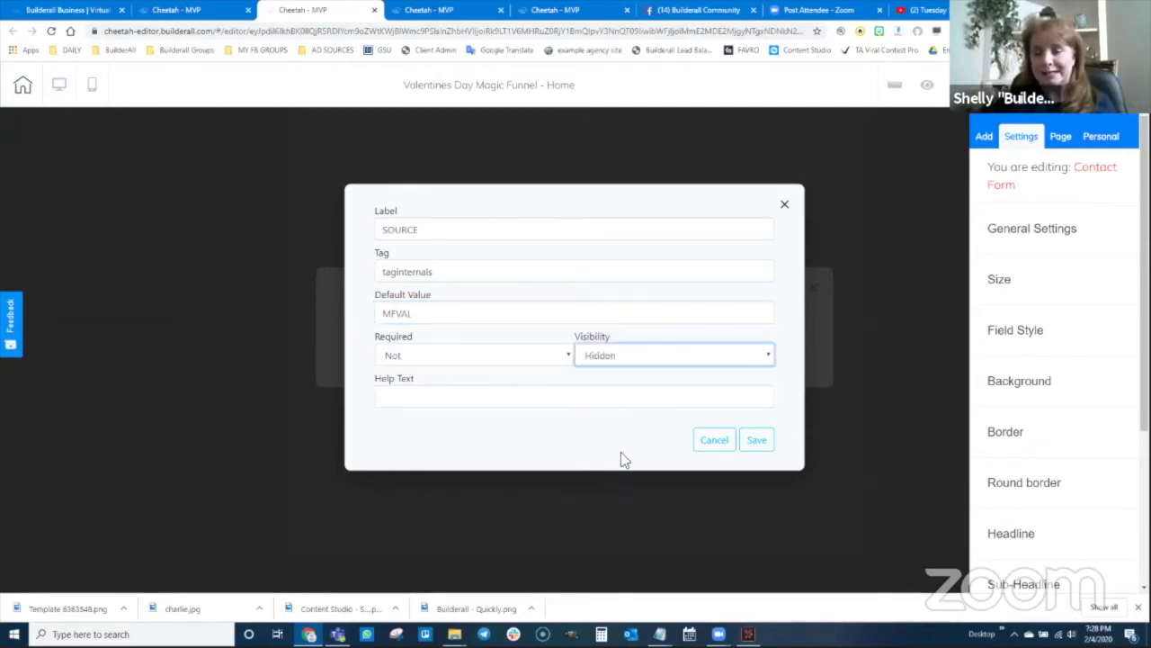
pyautogui.click(756, 441)
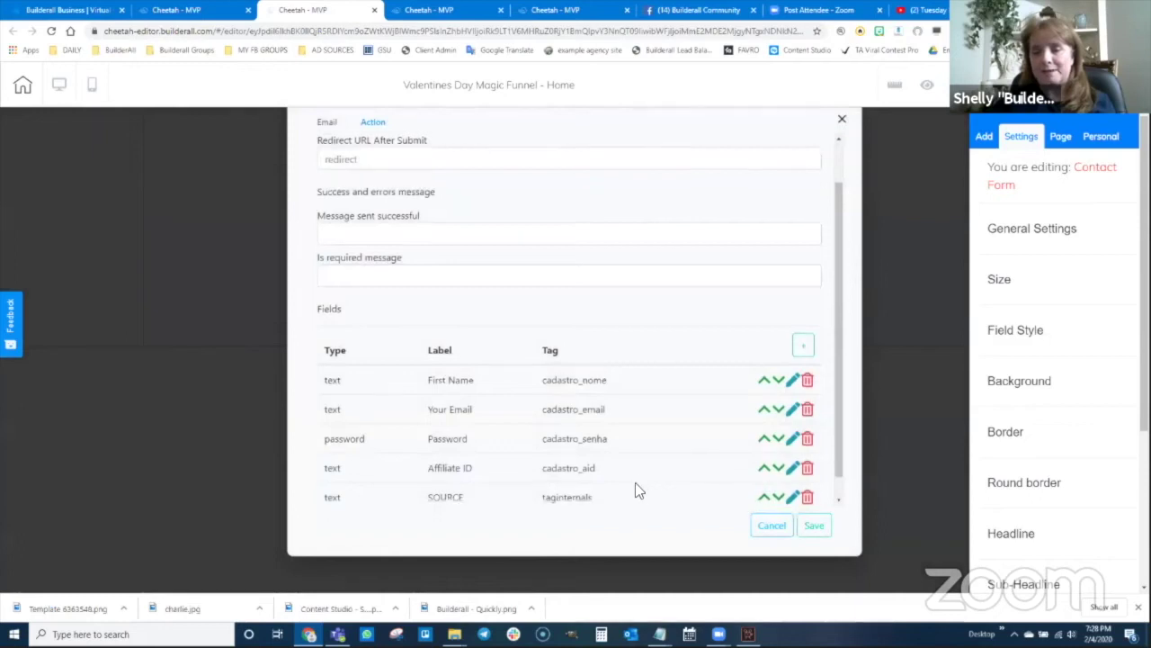
# - Save the contact form settings, leaving First Name, Your Email and Password visible
pyautogui.scroll(-1, 635, 483)
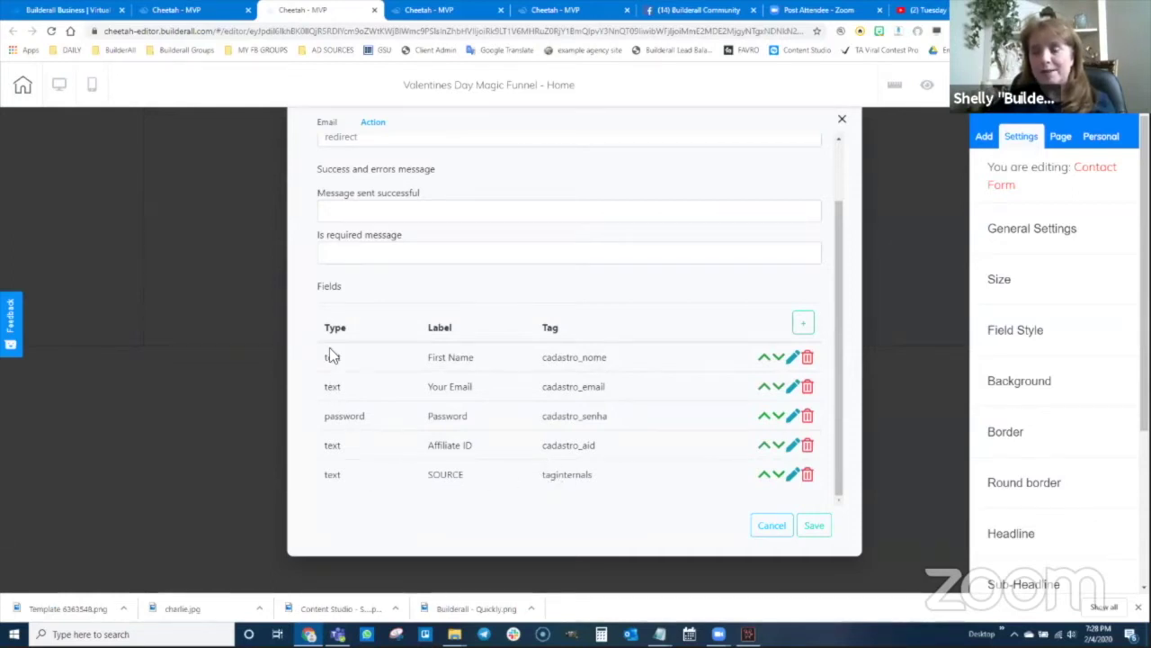
pyautogui.click(813, 528)
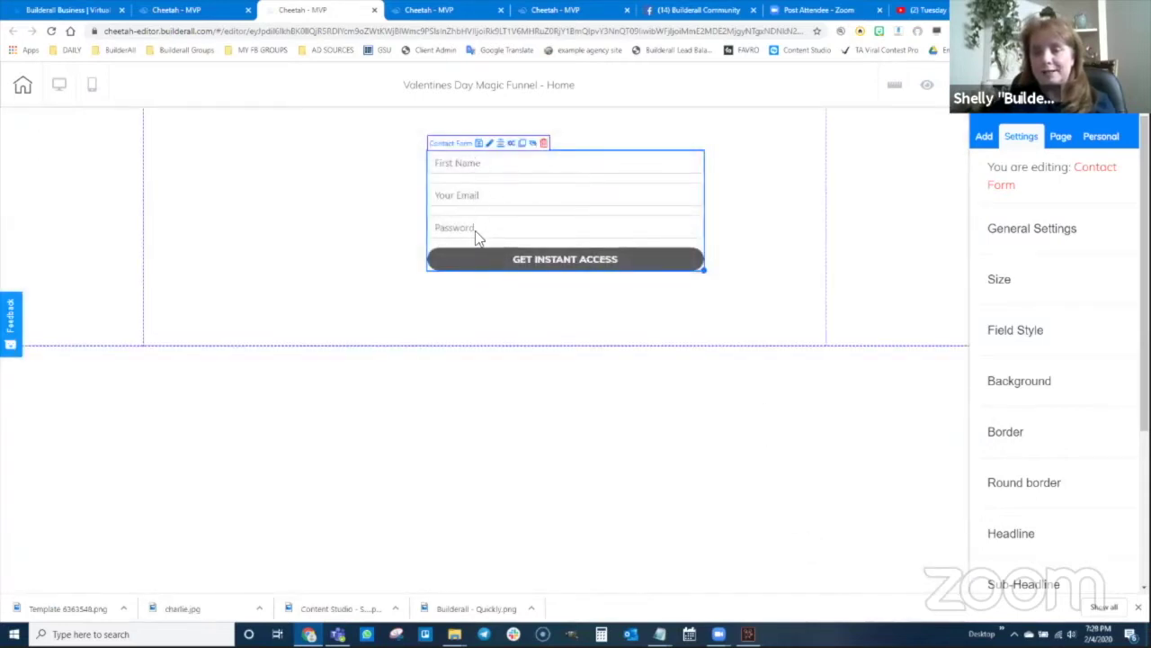
# - Save and publish the site, then nudge the contact form slightly lower
pyautogui.click(1024, 85)
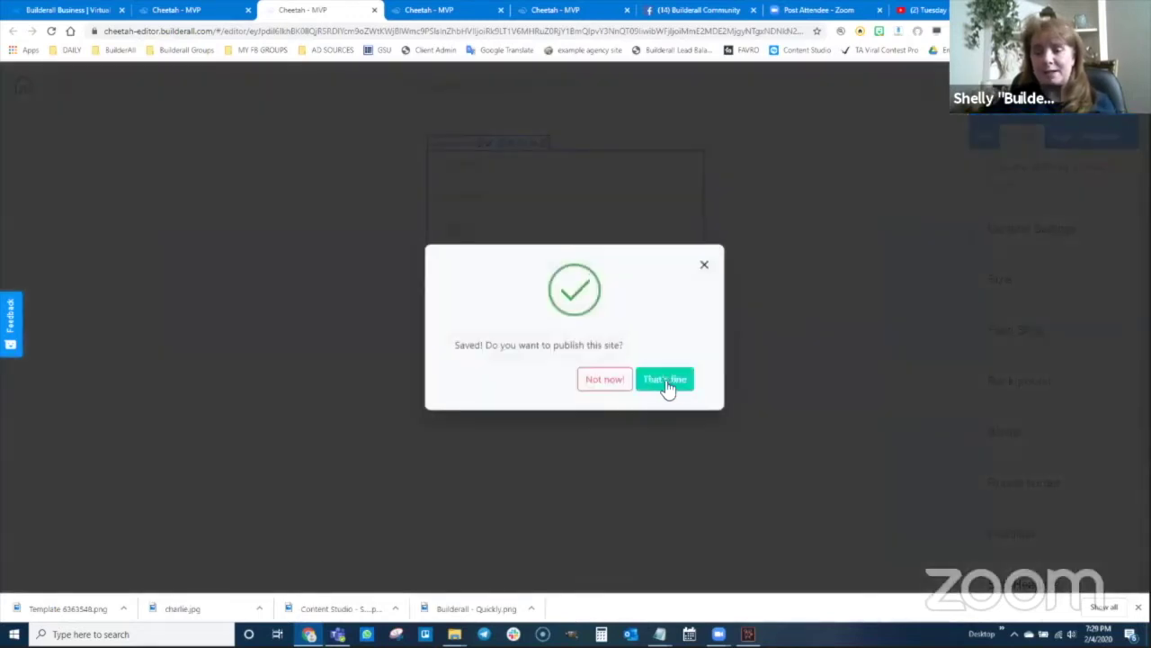
pyautogui.click(666, 382)
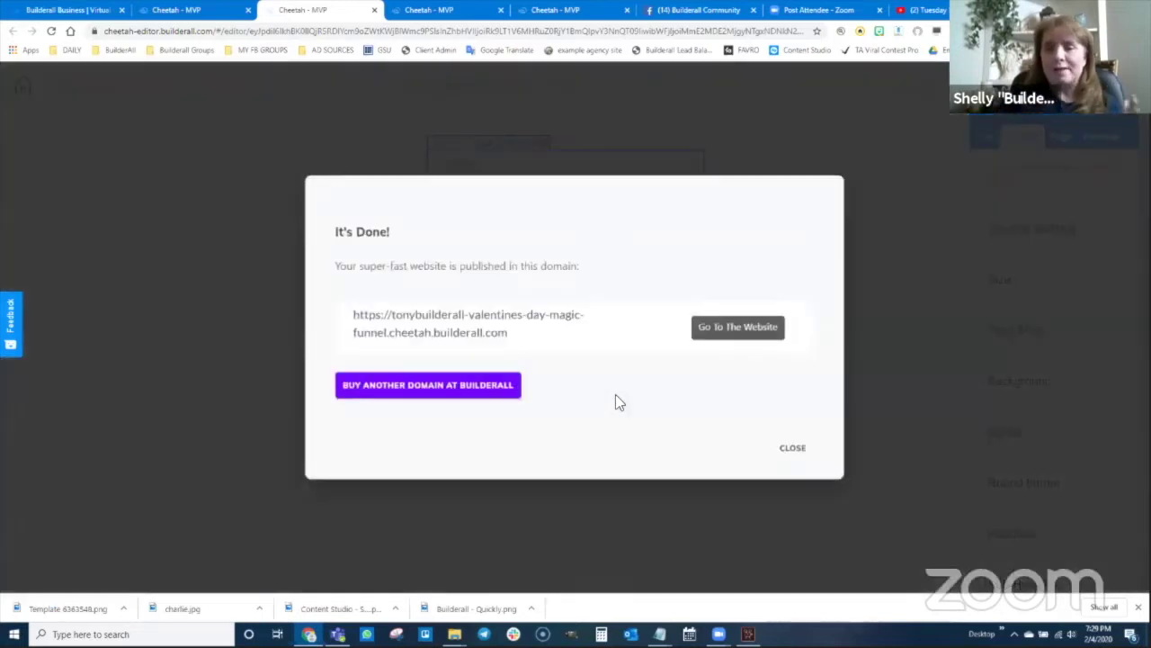
pyautogui.click(795, 455)
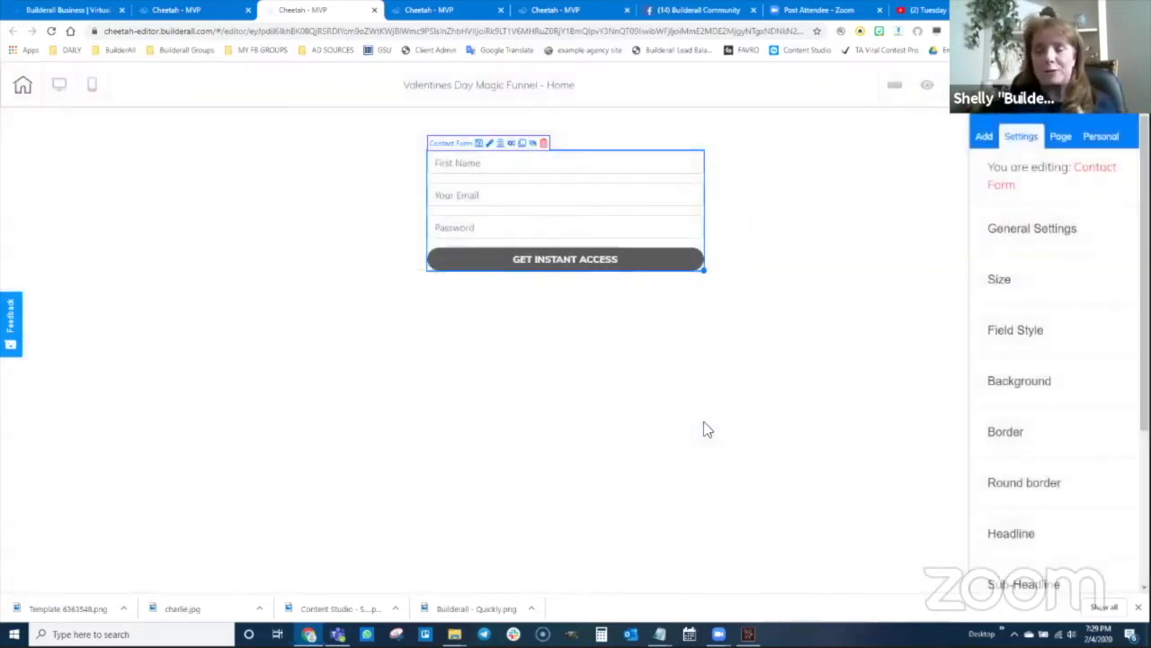
pyautogui.moveTo(617, 210); pyautogui.dragTo(614, 223)
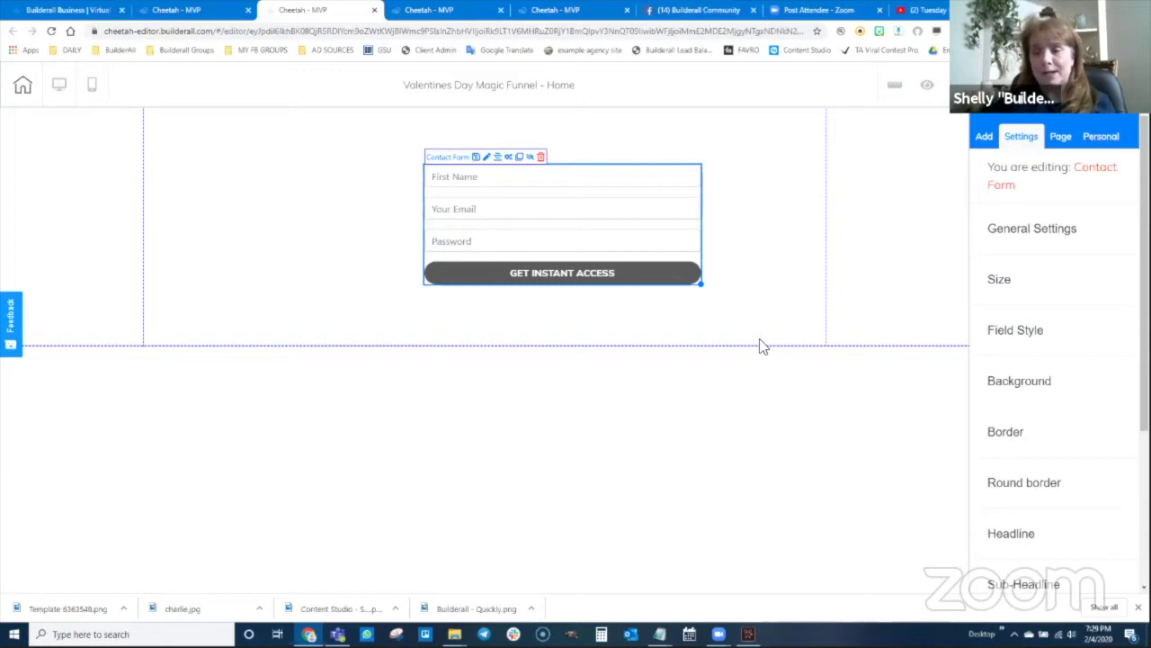
# - Open the live Welcome page from the page list, select its web address, and return to the editor
pyautogui.click(188, 11)
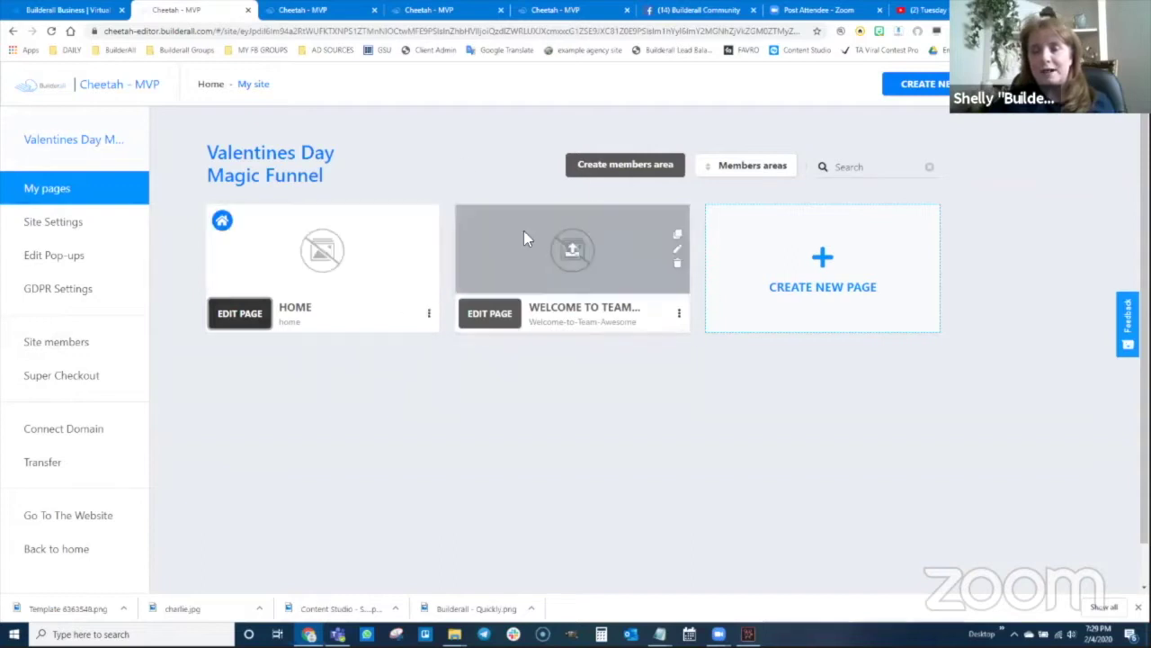
pyautogui.click(680, 313)
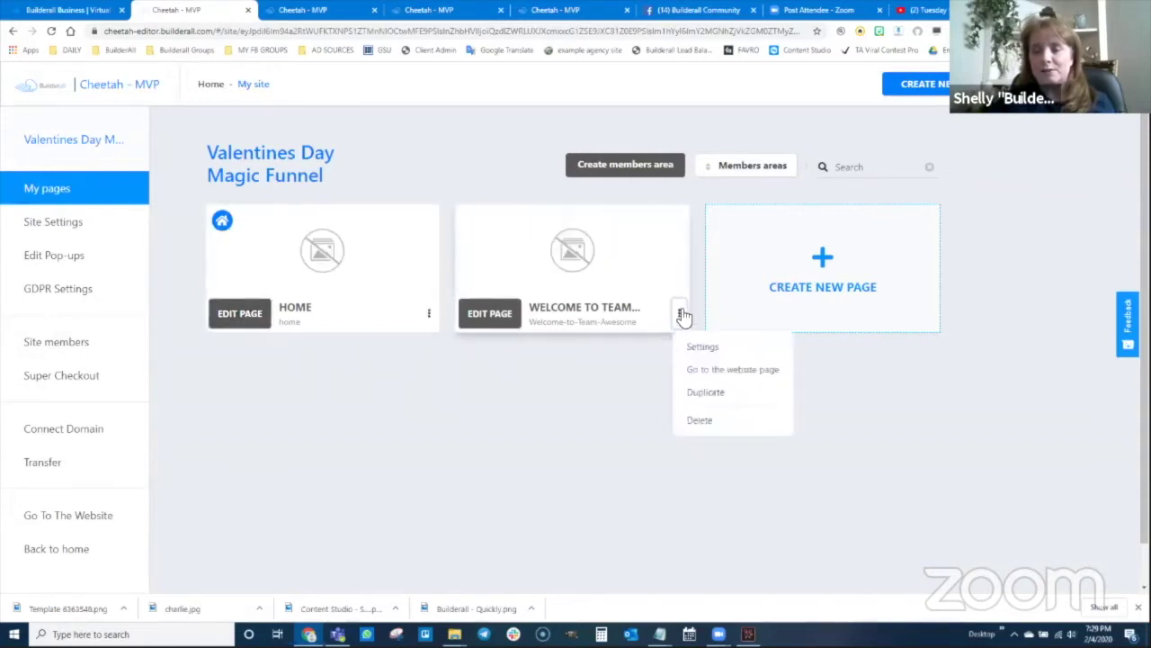
pyautogui.click(736, 372)
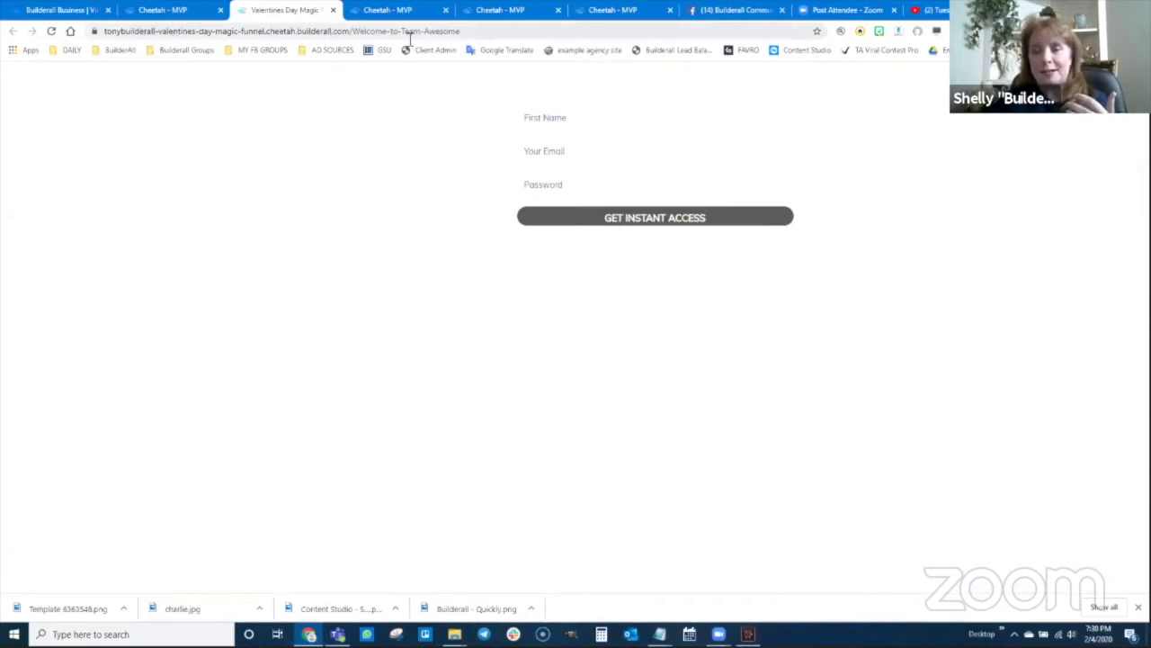
pyautogui.moveTo(473, 33); pyautogui.dragTo(103, 36)
pyautogui.hotkey('ctrl', 'c')
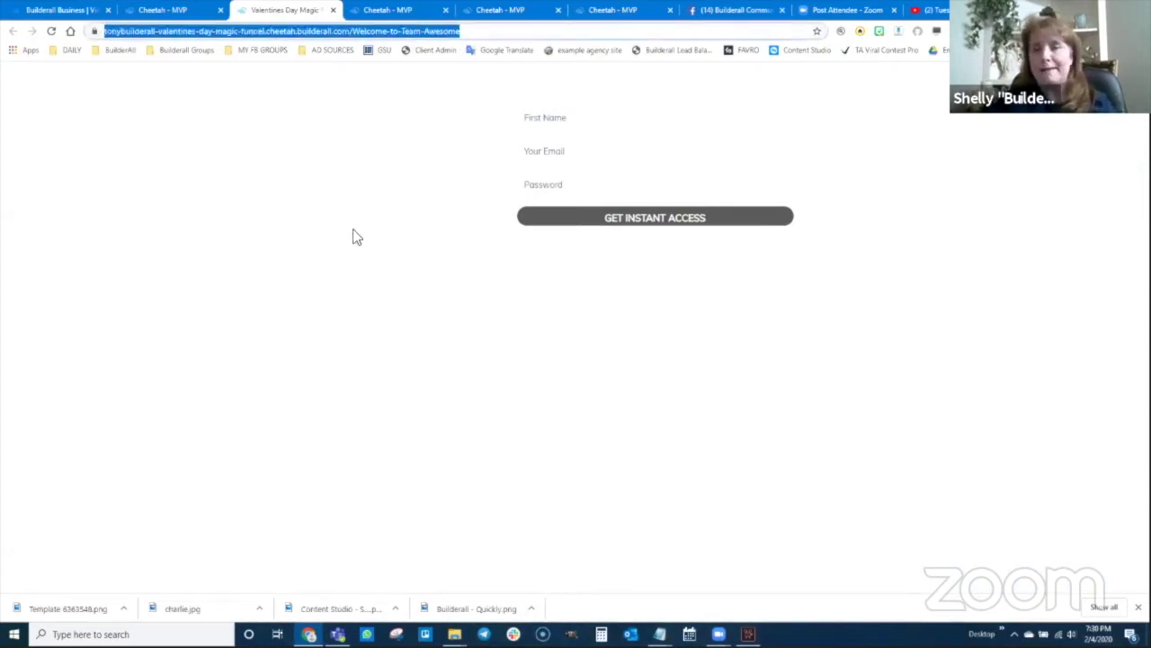
pyautogui.click(378, 10)
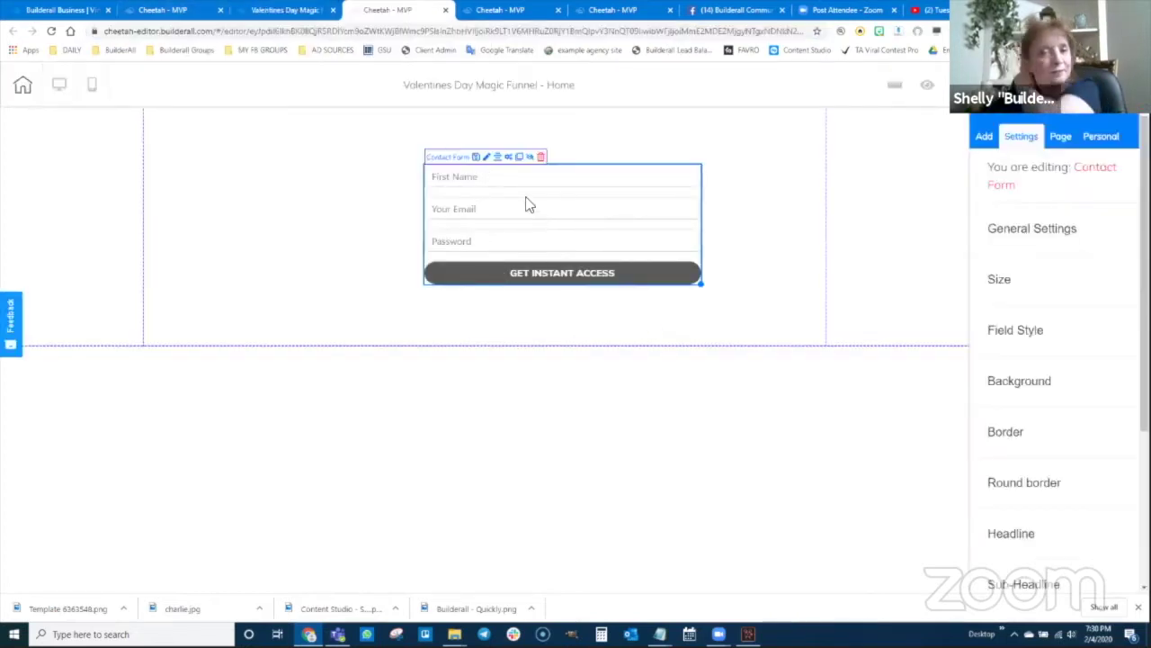
# - Paste the Welcome page URL into the contact form's Redirect URL After Submit
pyautogui.moveTo(519, 228); pyautogui.dragTo(502, 211)
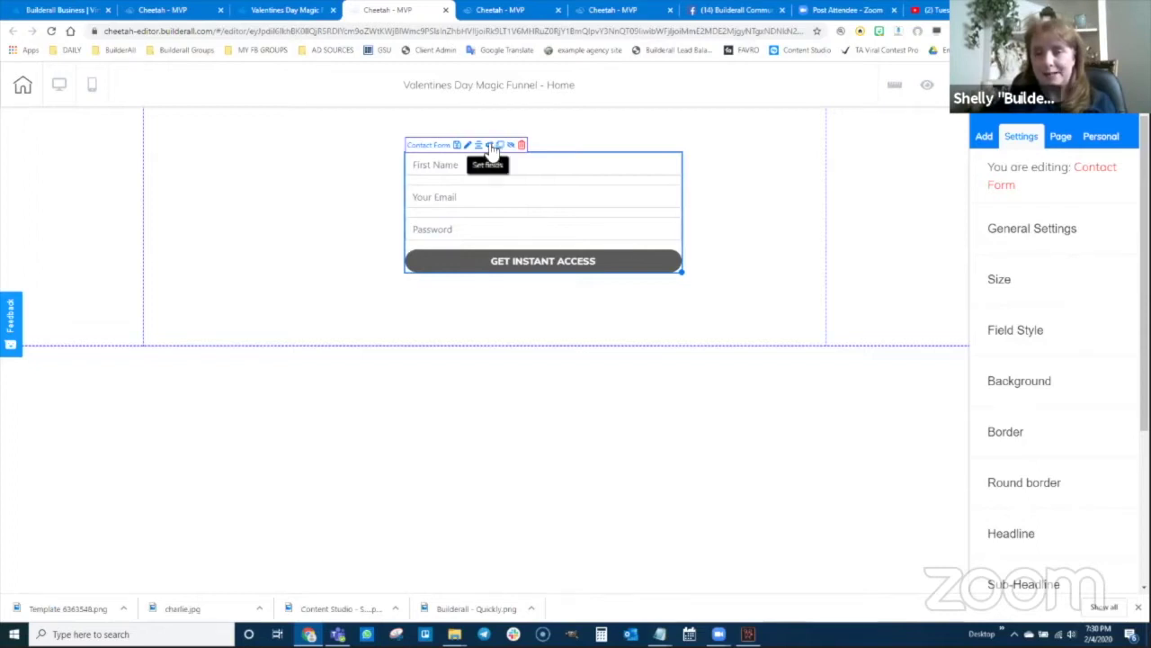
pyautogui.click(490, 147)
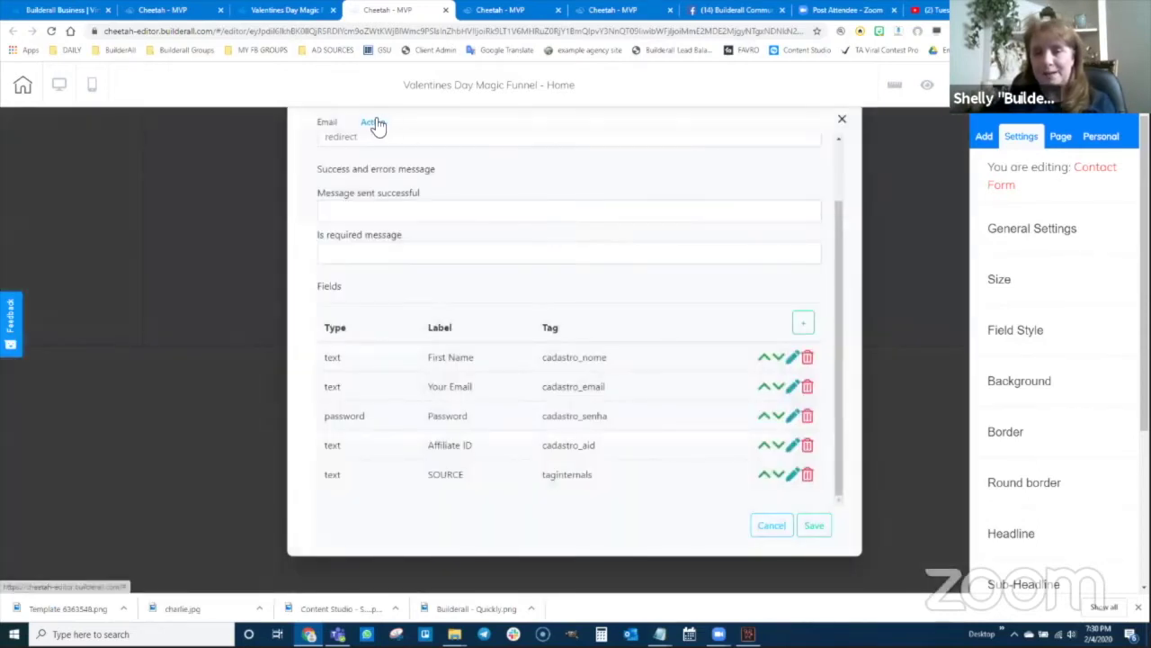
pyautogui.scroll(2, 407, 193)
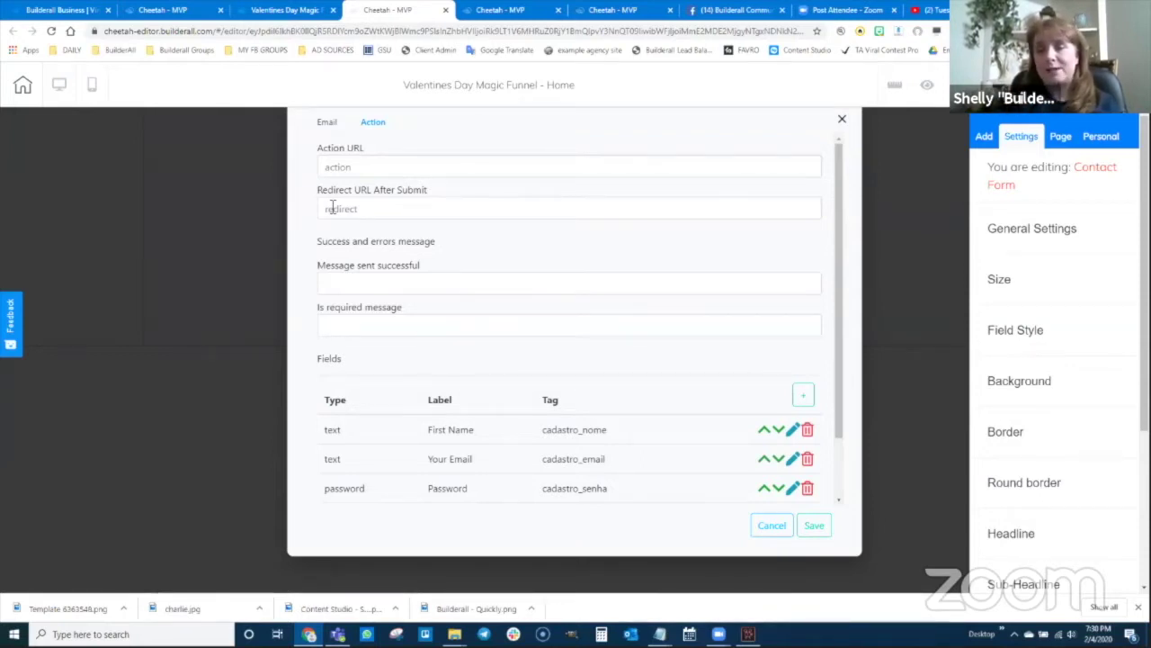
pyautogui.click(333, 213)
pyautogui.hotkey('ctrl', 'v')
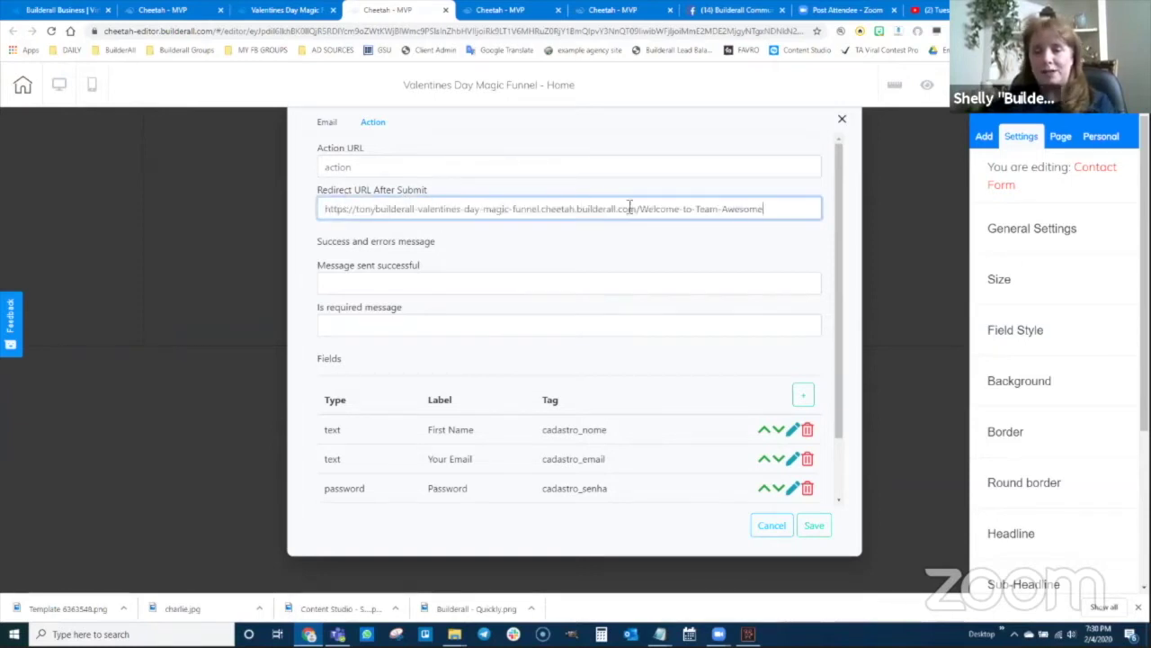
pyautogui.click(328, 163)
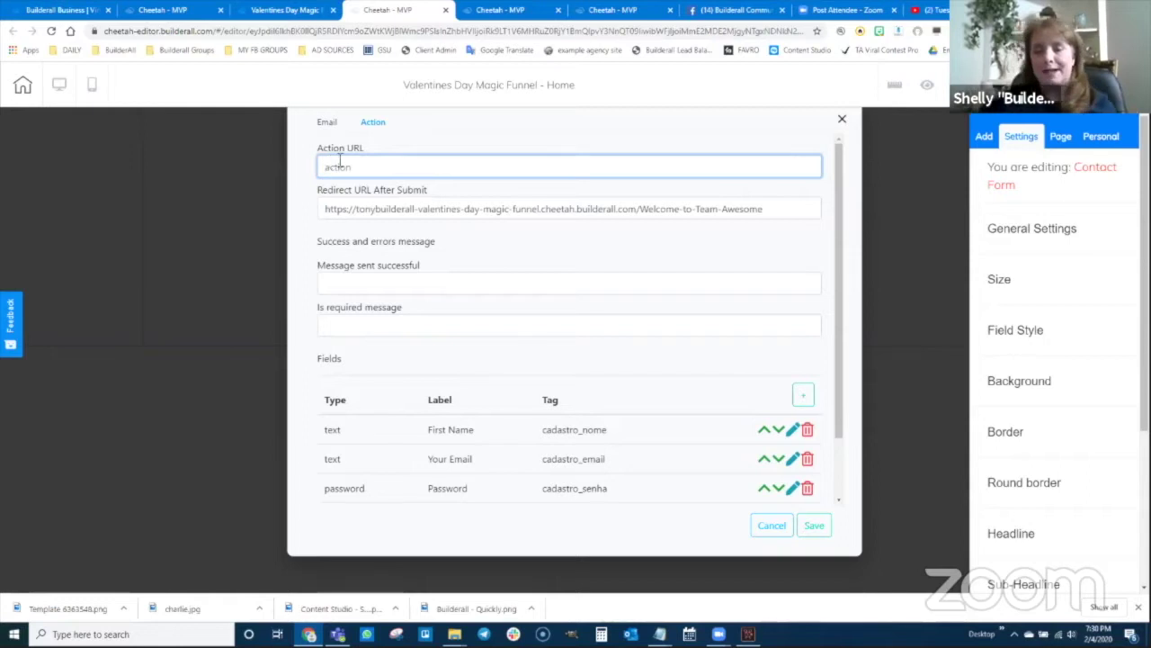
pyautogui.moveTo(659, 632)
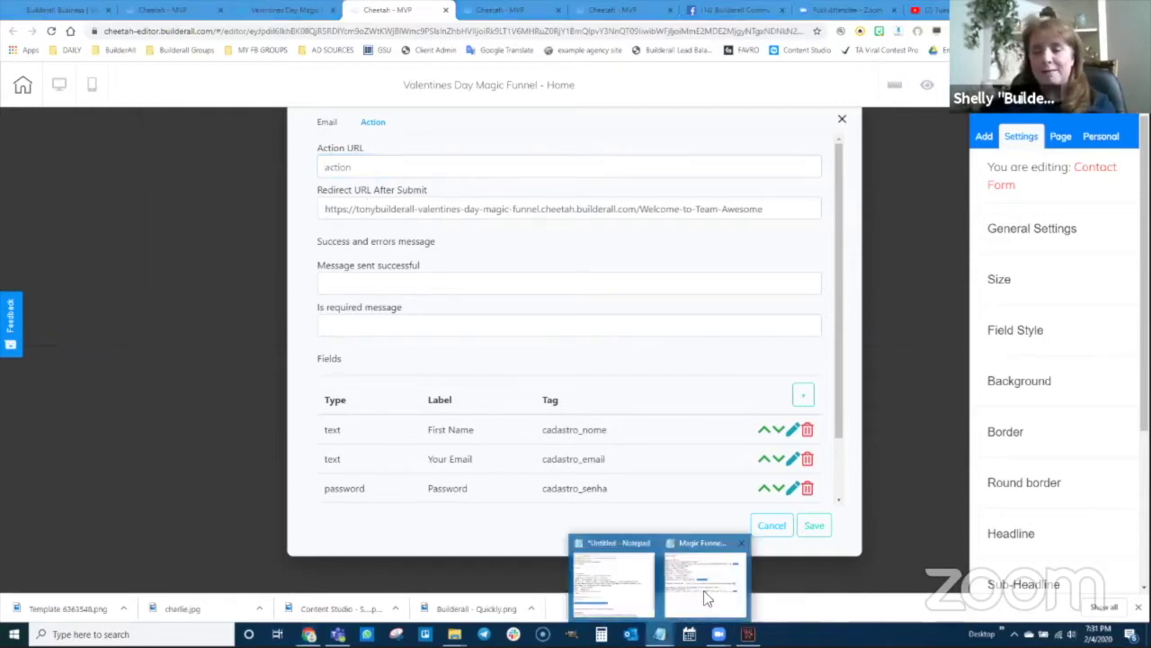
pyautogui.click(709, 589)
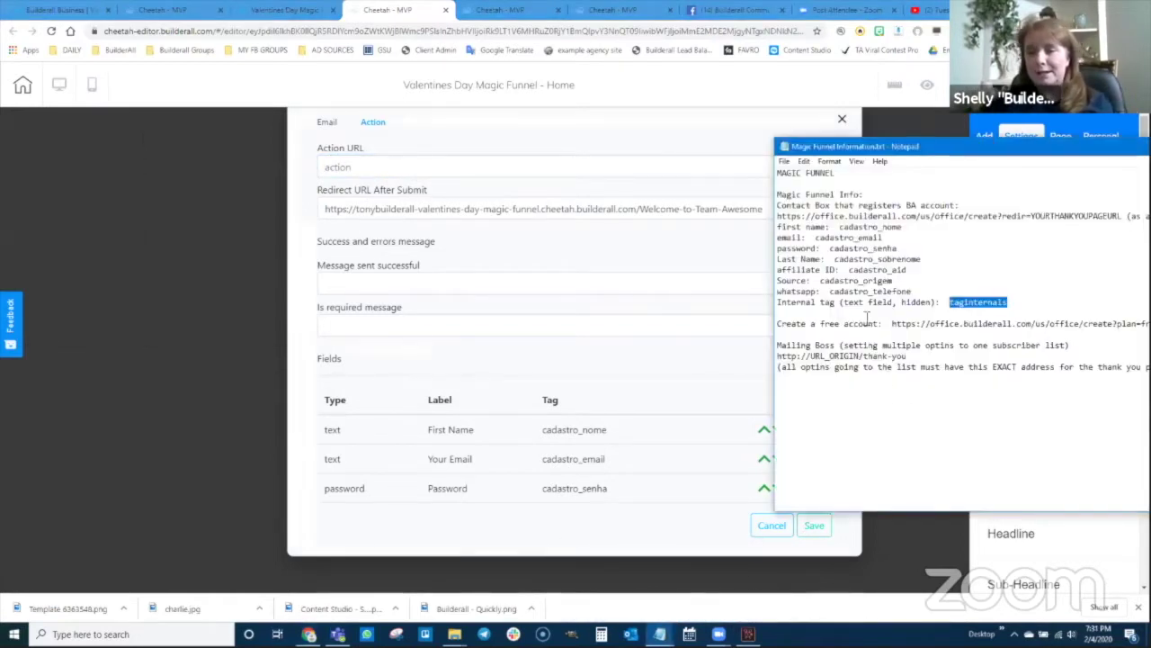
pyautogui.moveTo(777, 216); pyautogui.dragTo(999, 219)
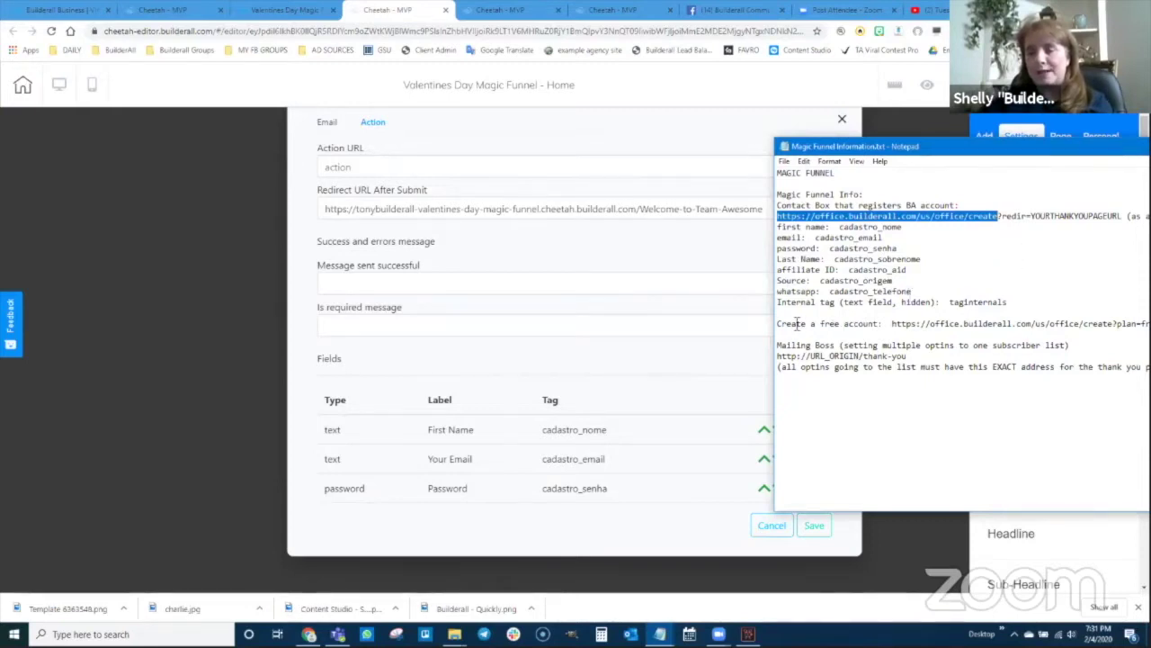
pyautogui.moveTo(893, 324); pyautogui.dragTo(1150, 324)
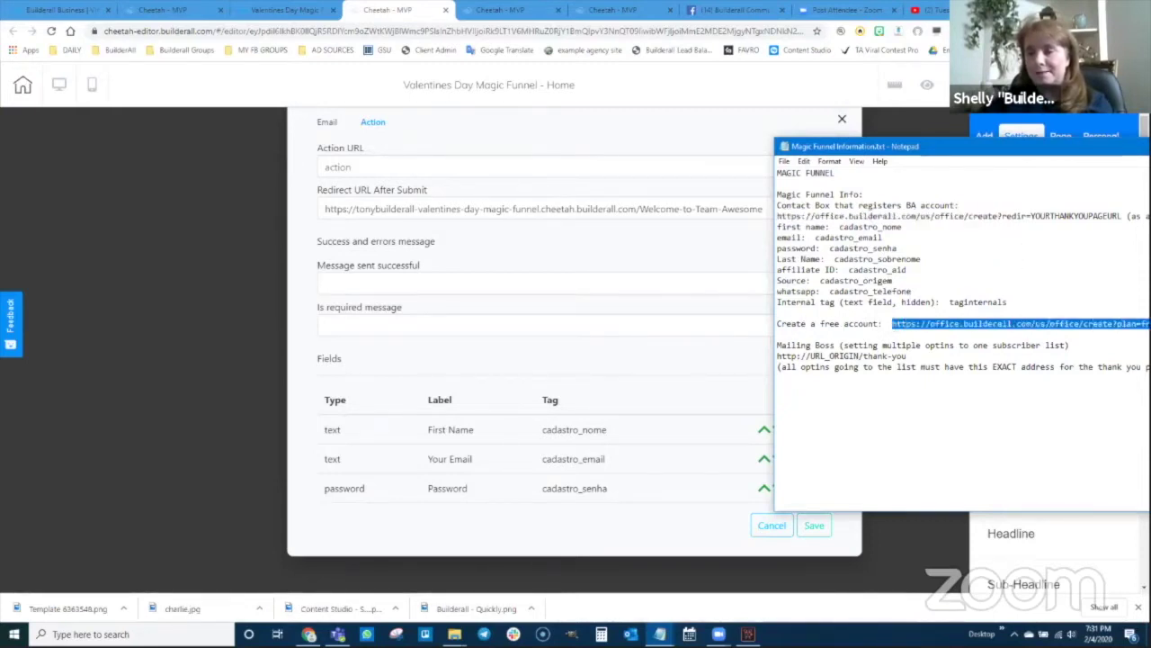
pyautogui.hotkey('shift', 'Home')
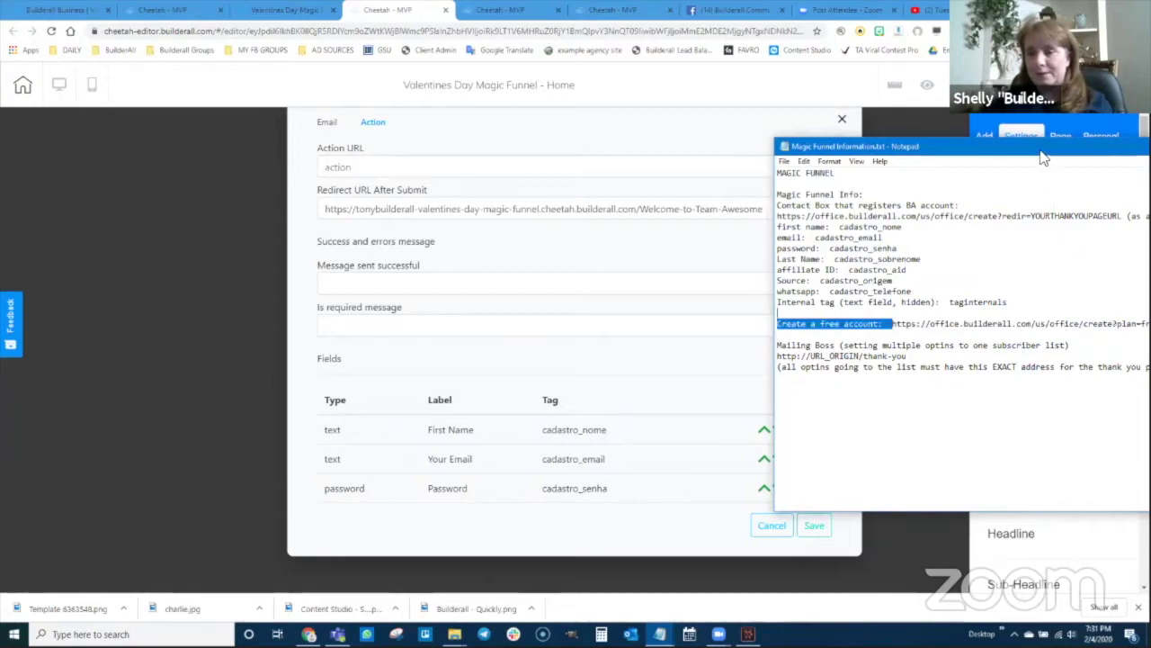
pyautogui.moveTo(1041, 157); pyautogui.dragTo(898, 156)
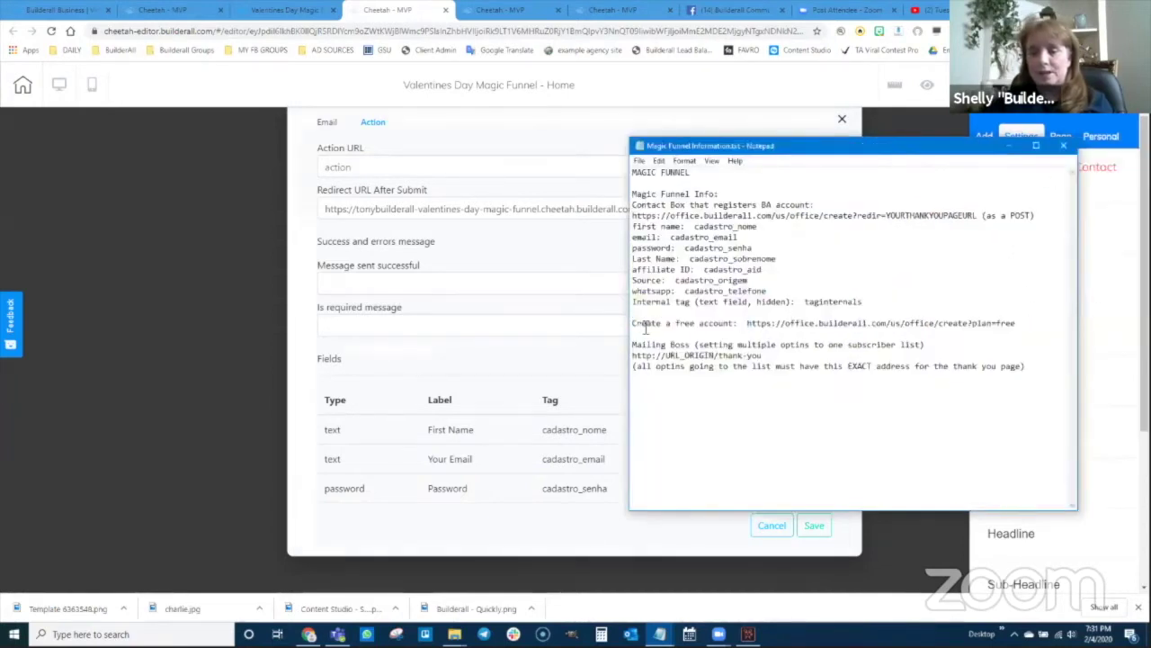
pyautogui.moveTo(746, 326); pyautogui.dragTo(1011, 328)
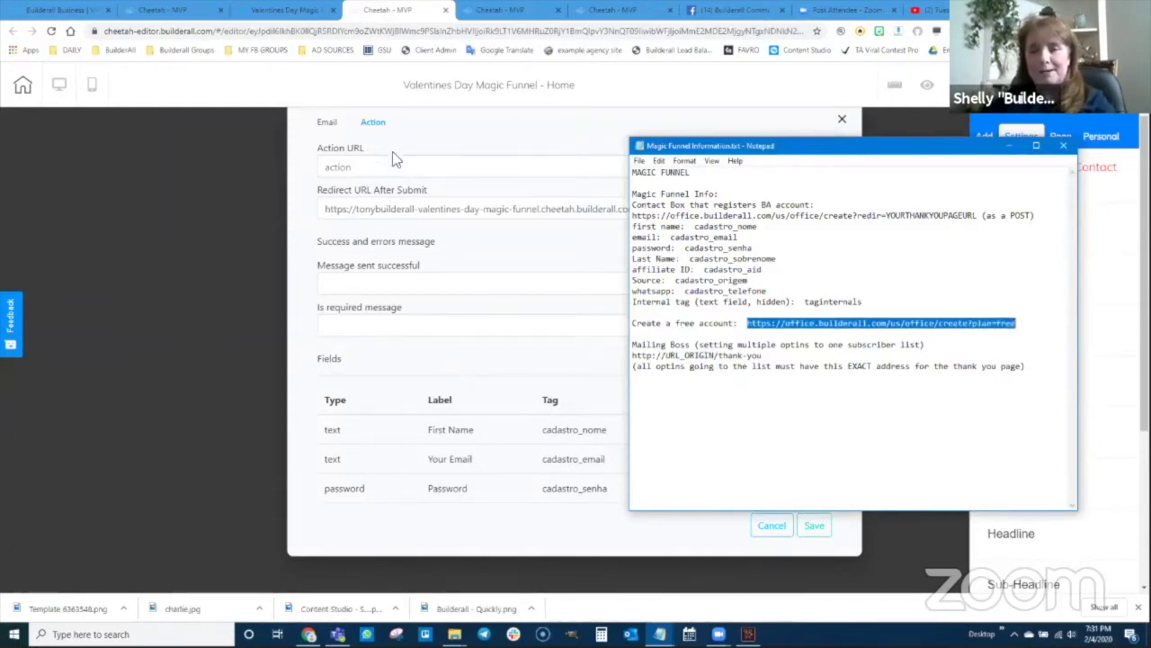
pyautogui.click(363, 168)
pyautogui.write('https://office.builderall.com/us/office/create?plan=free')
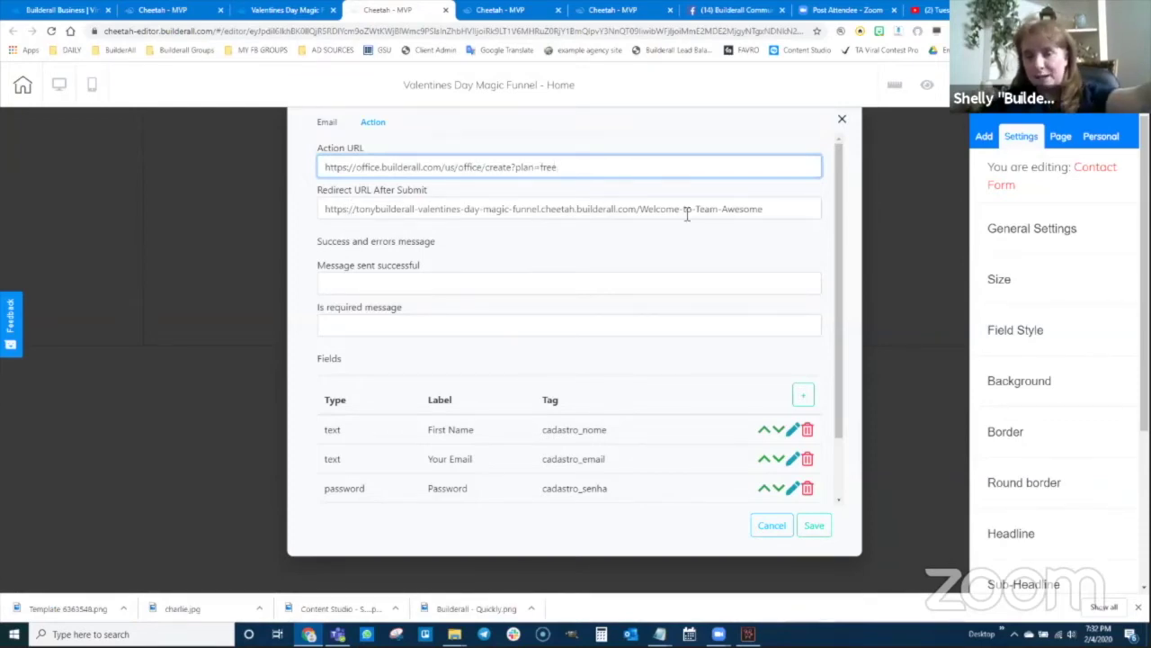
# - Scroll down to review the Fields list, now including Affiliate ID and the hidden SOURCE field
pyautogui.scroll(-2, 629, 414)
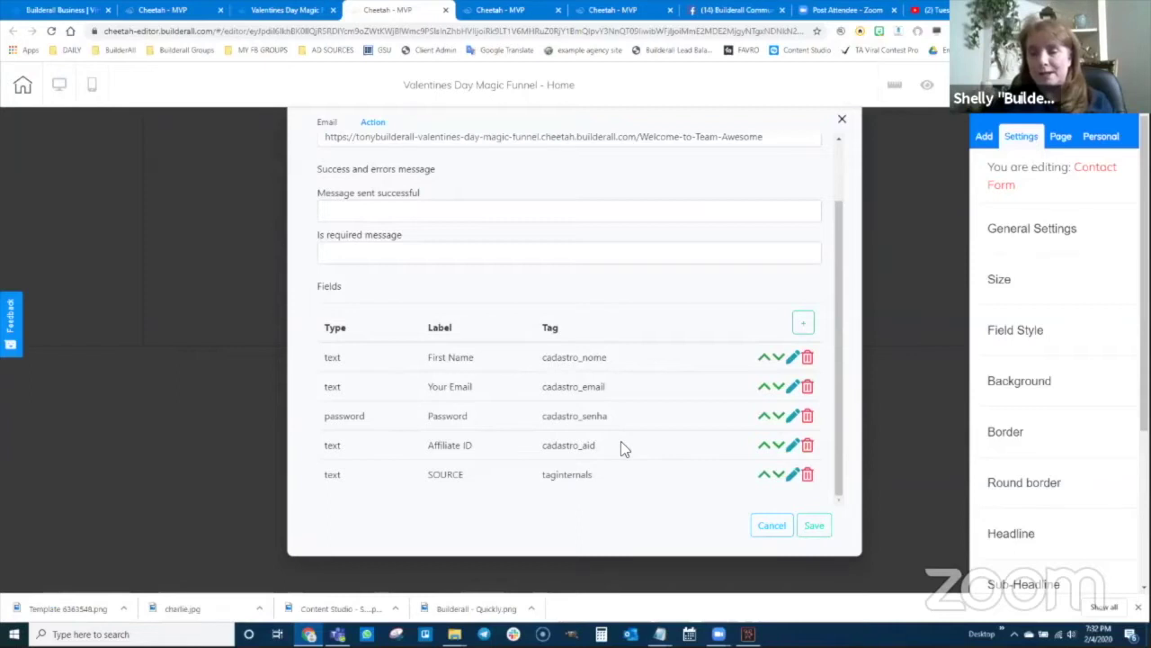
# - Save the contact form settings, publish the site, and close the 'It's Done!' message
pyautogui.click(813, 525)
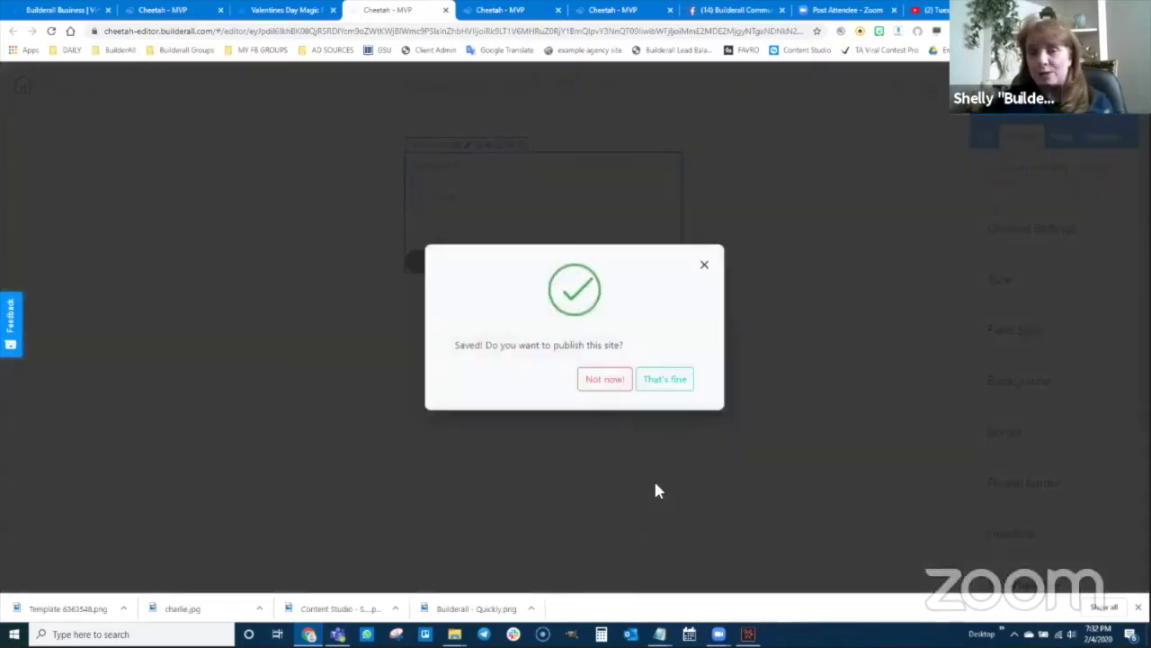
pyautogui.click(666, 384)
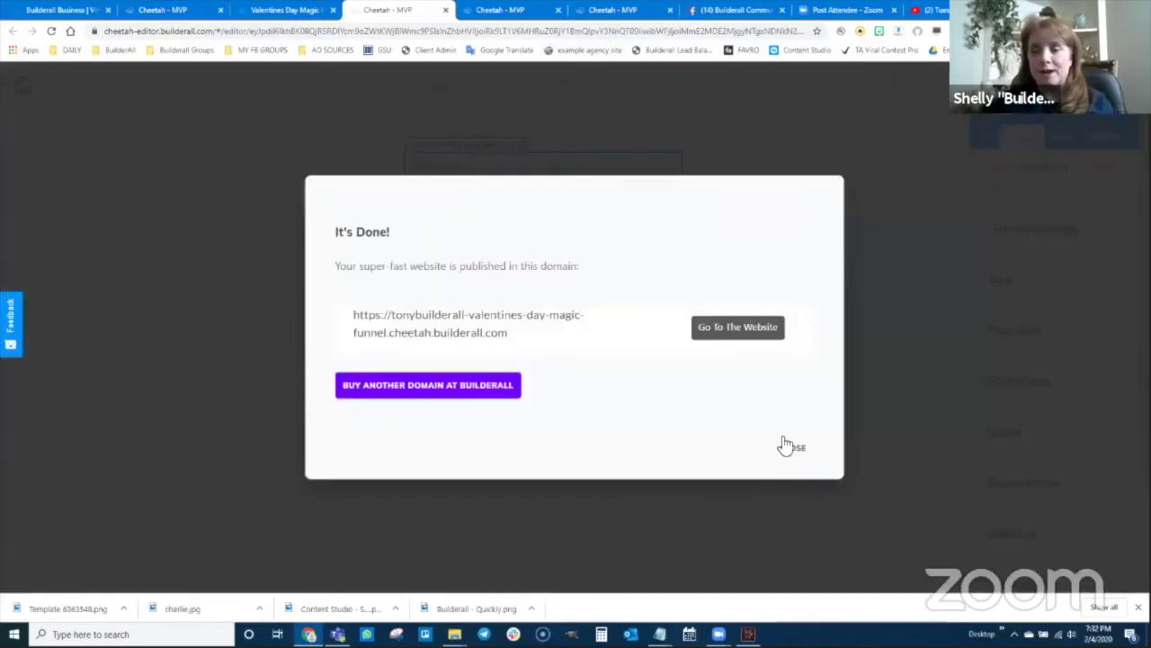
pyautogui.click(785, 446)
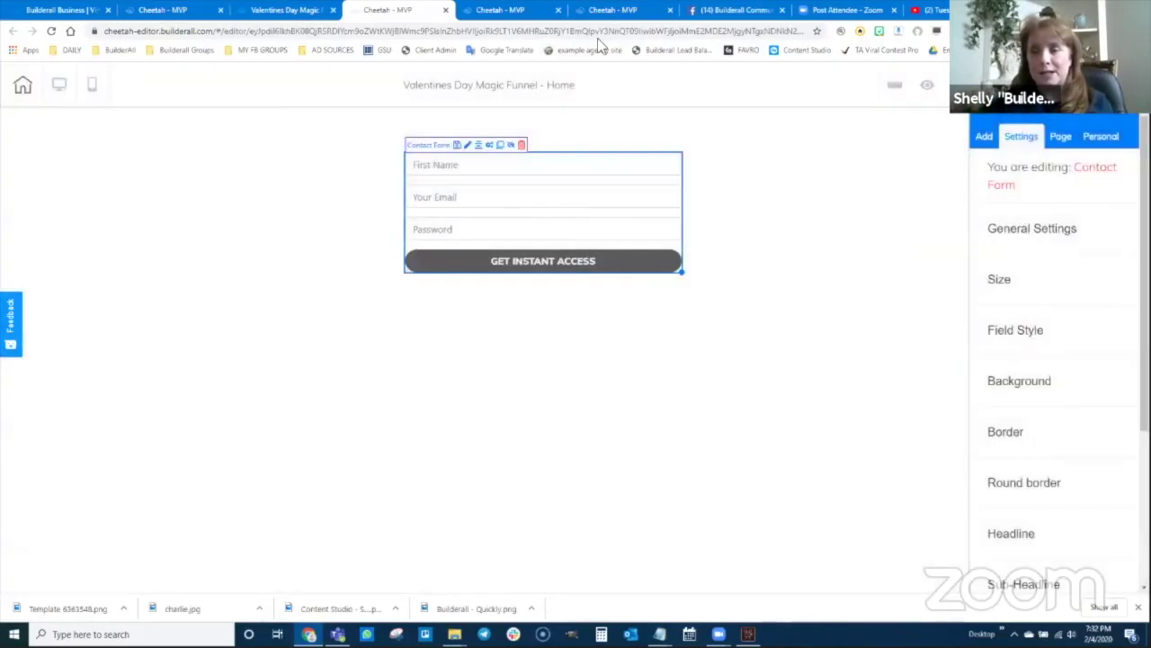
pyautogui.click(597, 37)
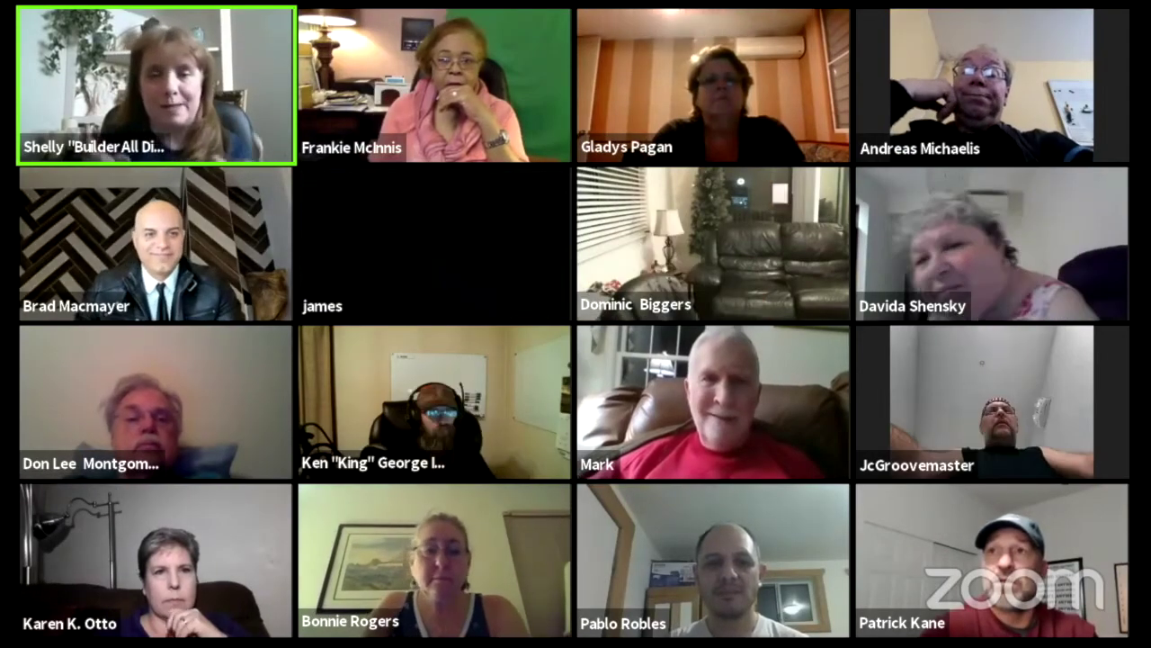
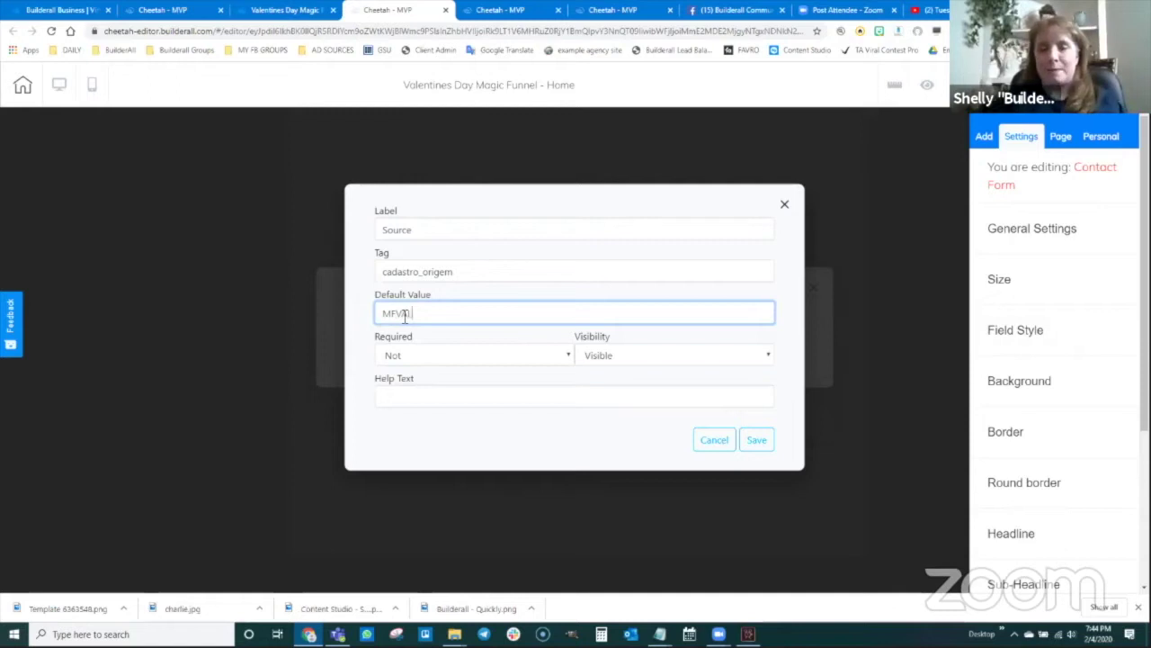
# - Finish the Source field's default value MFVAL, make the field Hidden, and save it
pyautogui.write('L')
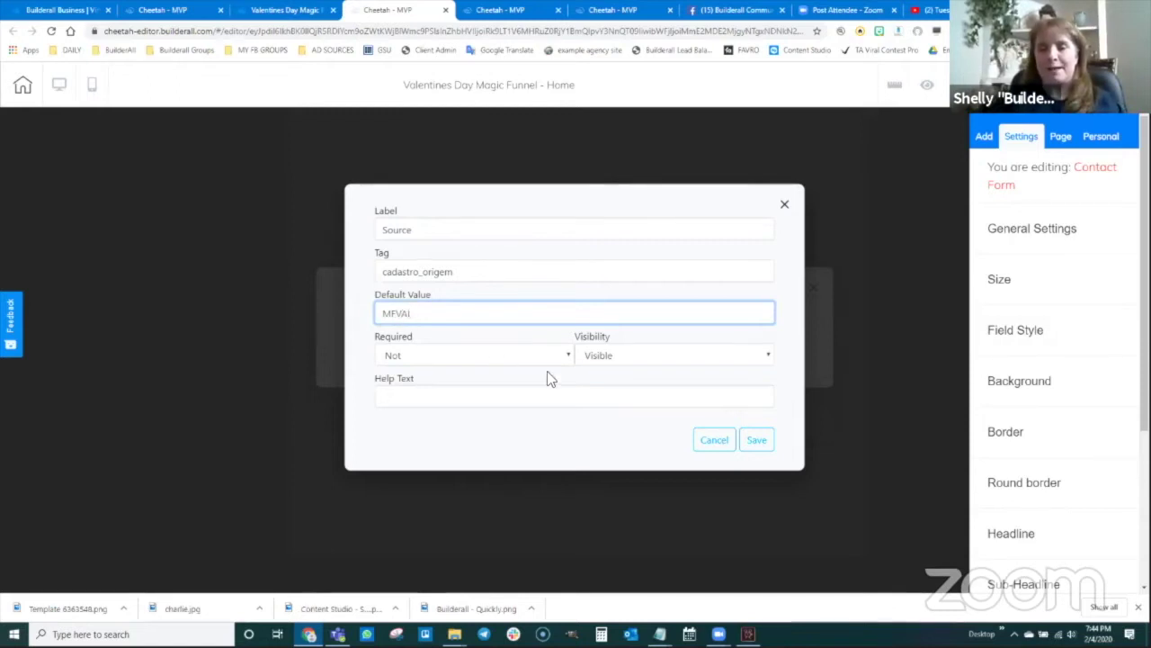
pyautogui.click(608, 355)
pyautogui.click(608, 387)
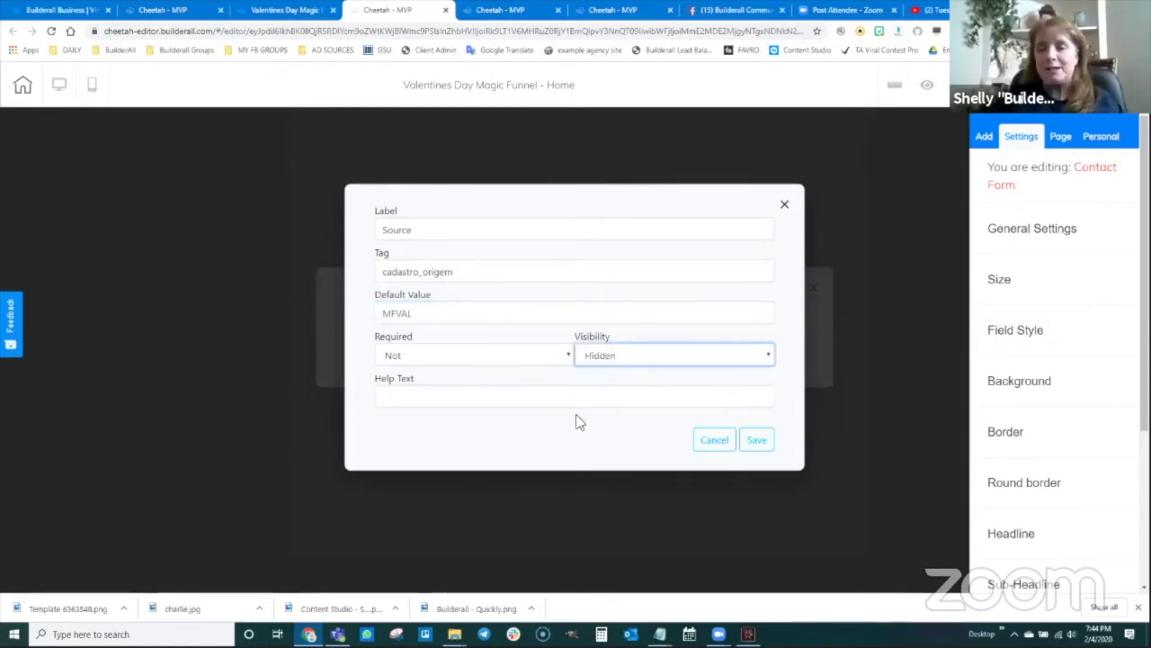
pyautogui.click(759, 443)
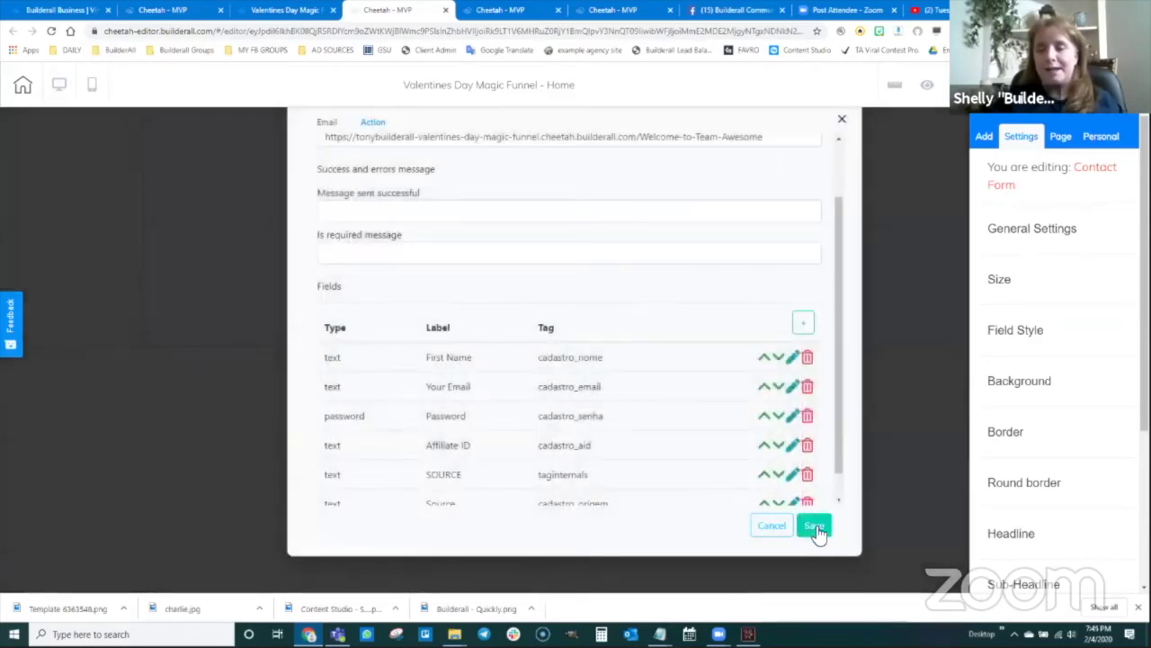
# - Save the contact form settings, publish the site, and dismiss the confirmation
pyautogui.click(815, 528)
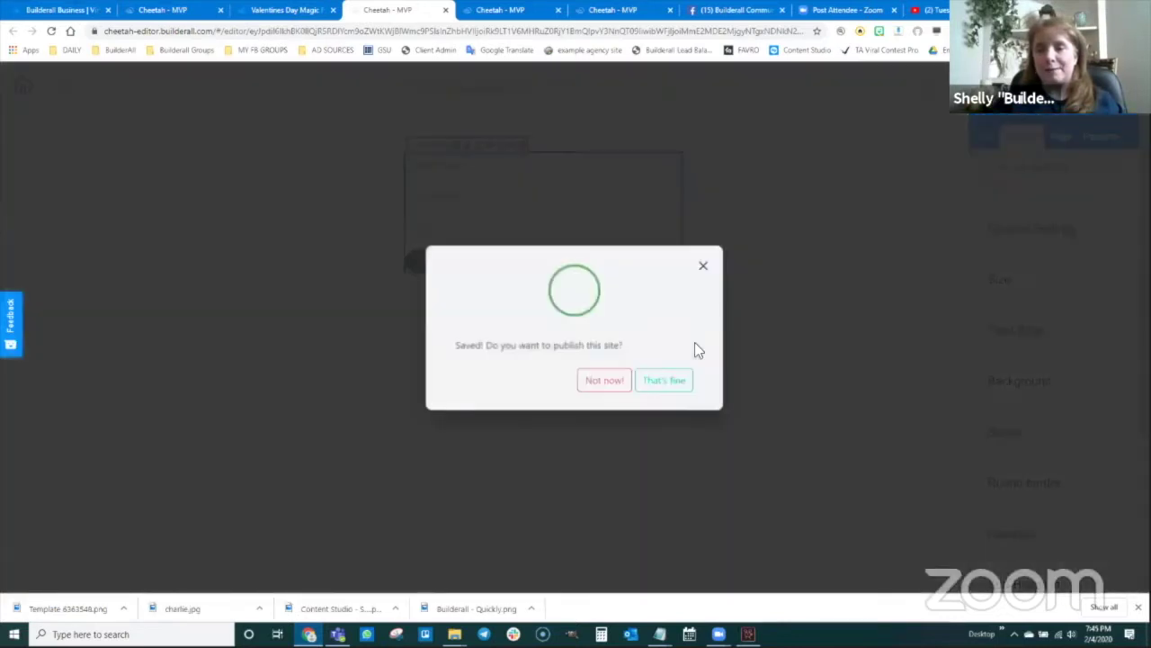
pyautogui.click(670, 385)
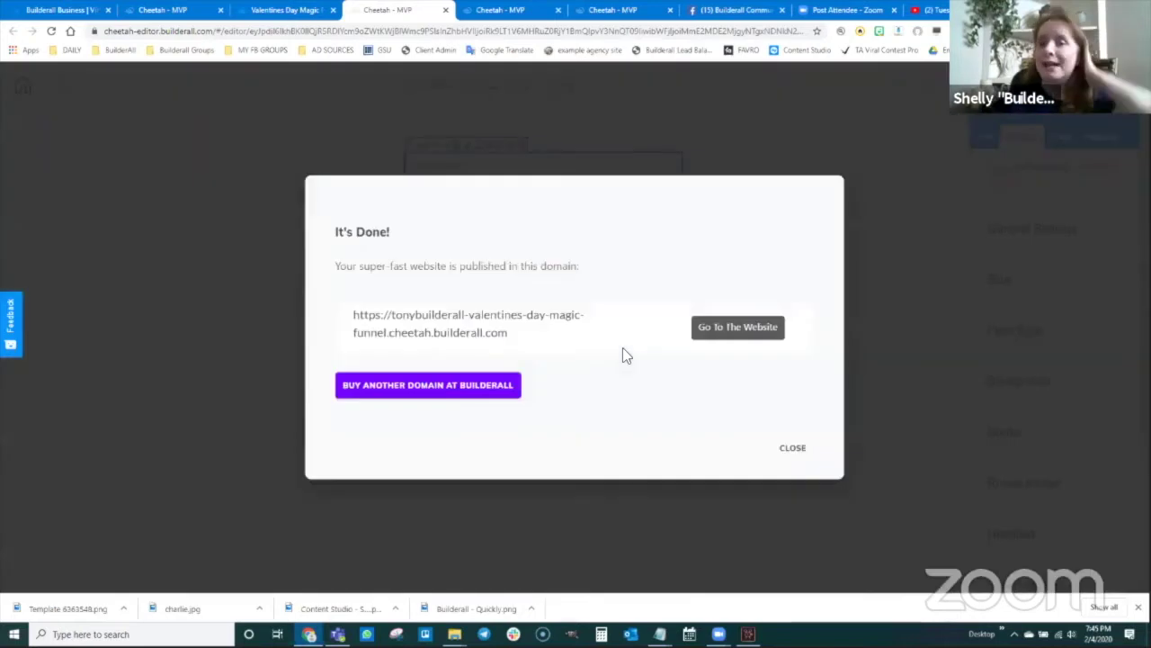
pyautogui.click(792, 448)
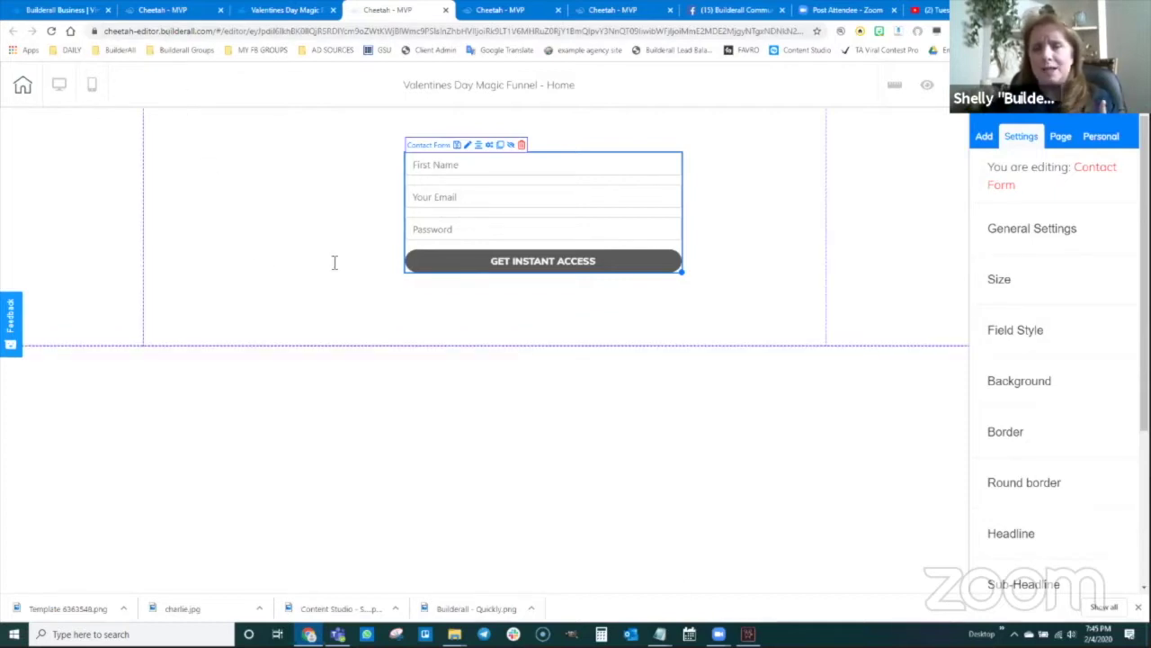
# - In Builderall Office, go to the Leads page and open Options > Save email list
pyautogui.click(62, 10)
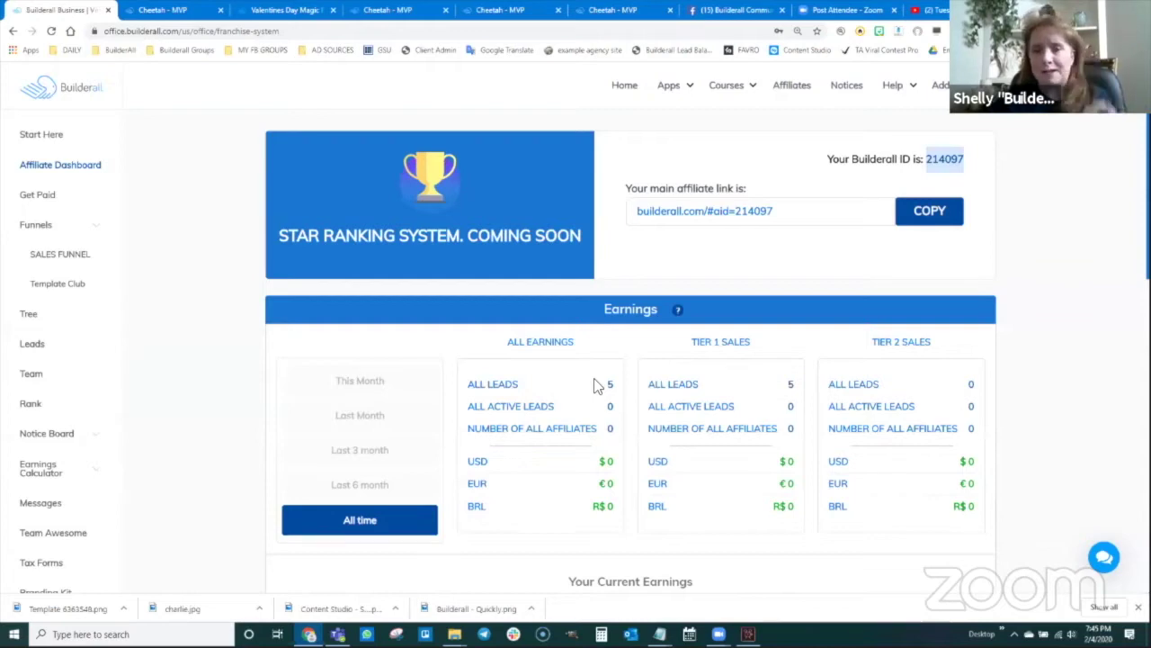
pyautogui.click(32, 346)
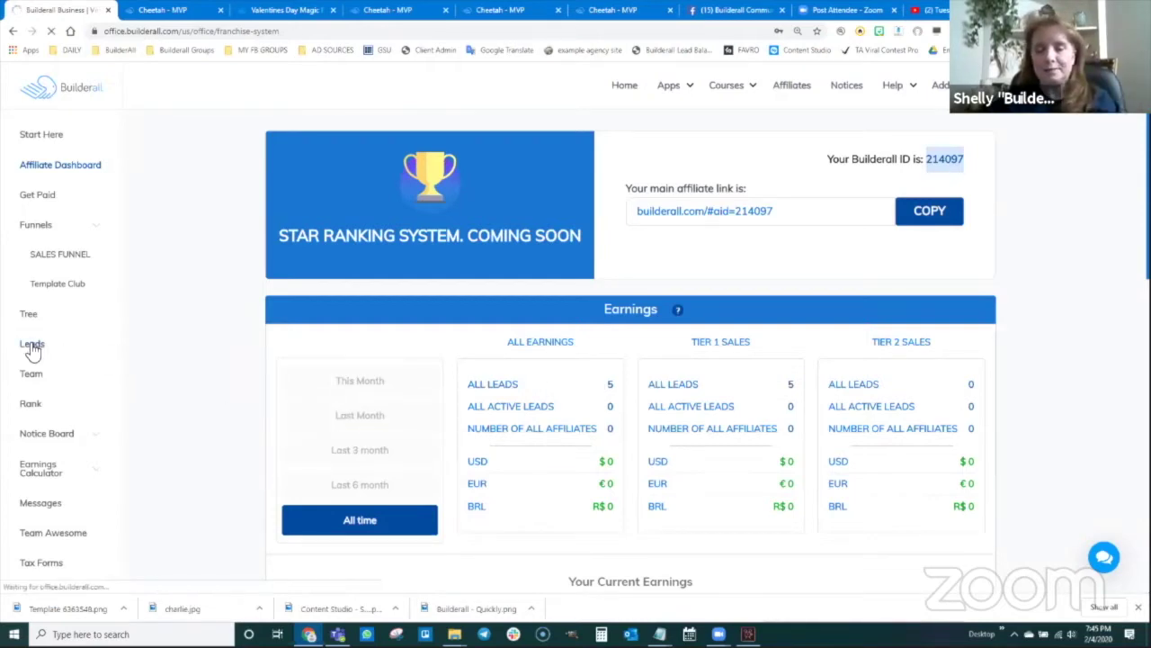
pyautogui.scroll(-1, 423, 520)
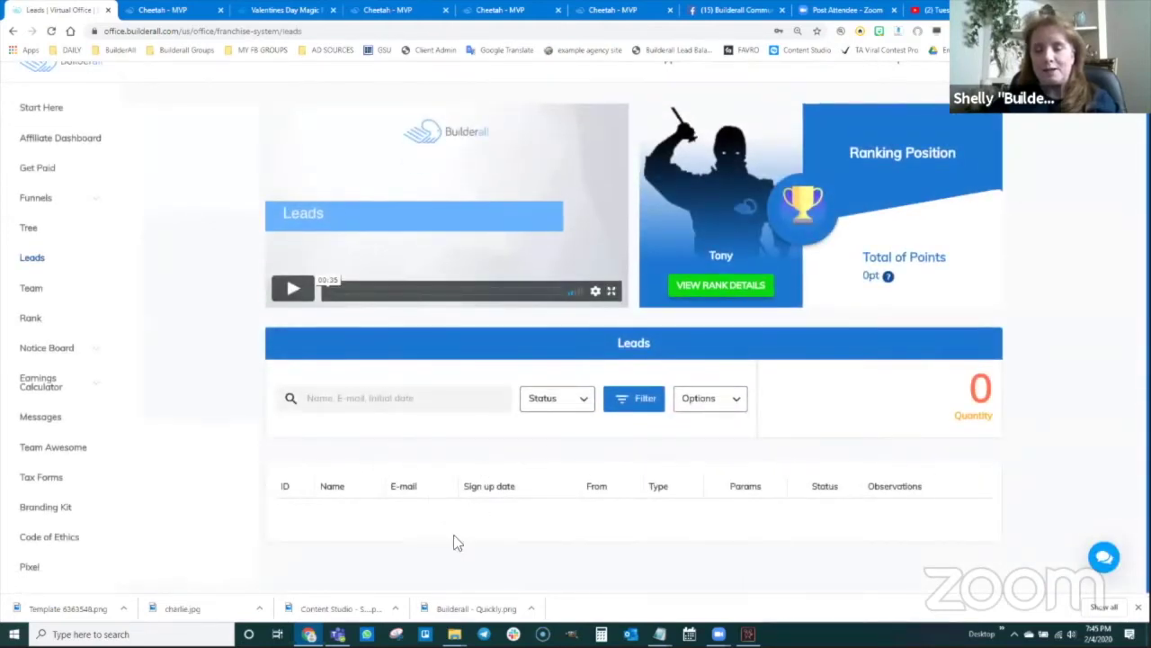
pyautogui.click(735, 401)
pyautogui.click(732, 435)
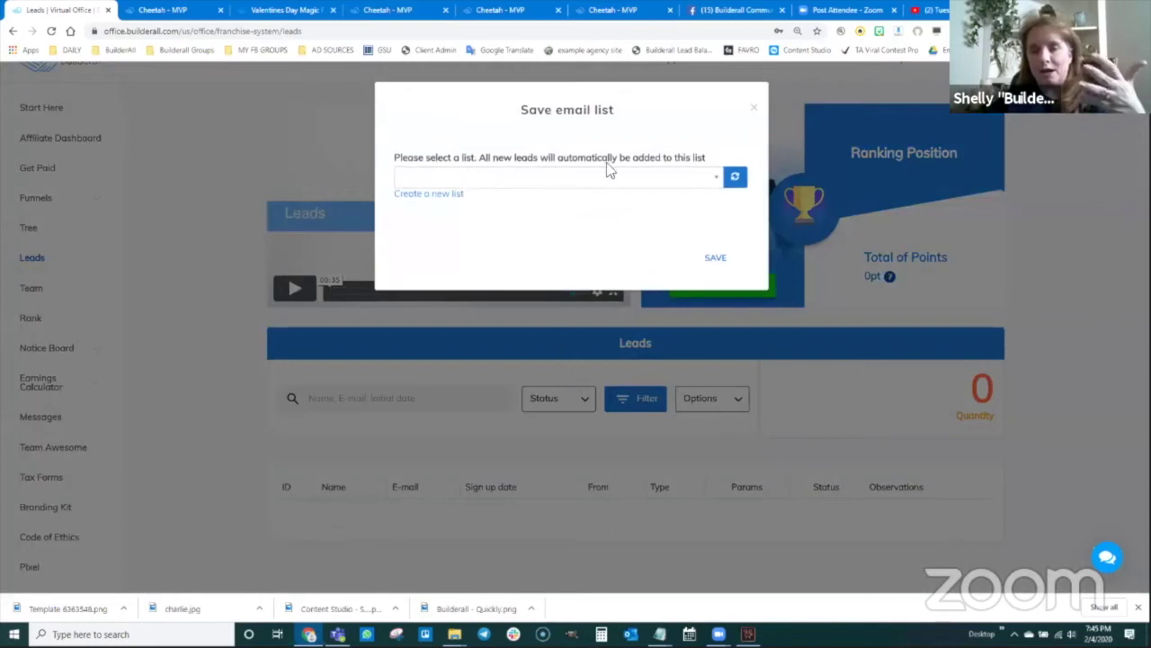
# - Browse the existing email lists, then start creating a new list instead
pyautogui.click(710, 180)
pyautogui.scroll(-5, 527, 279)
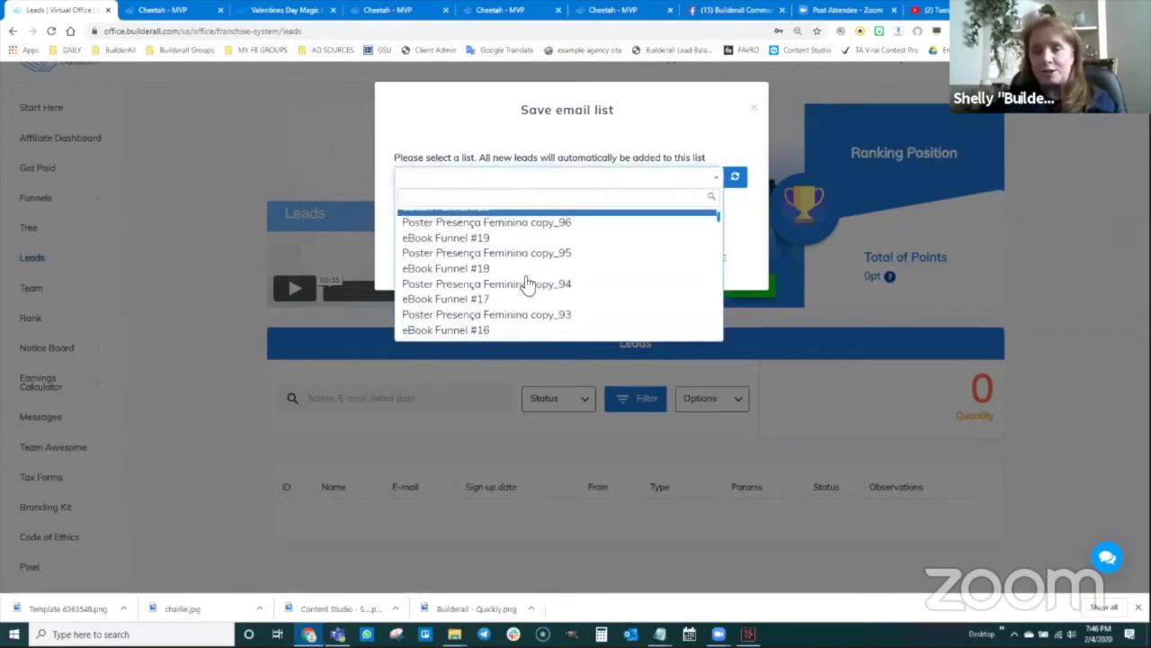
pyautogui.scroll(-10, 528, 284)
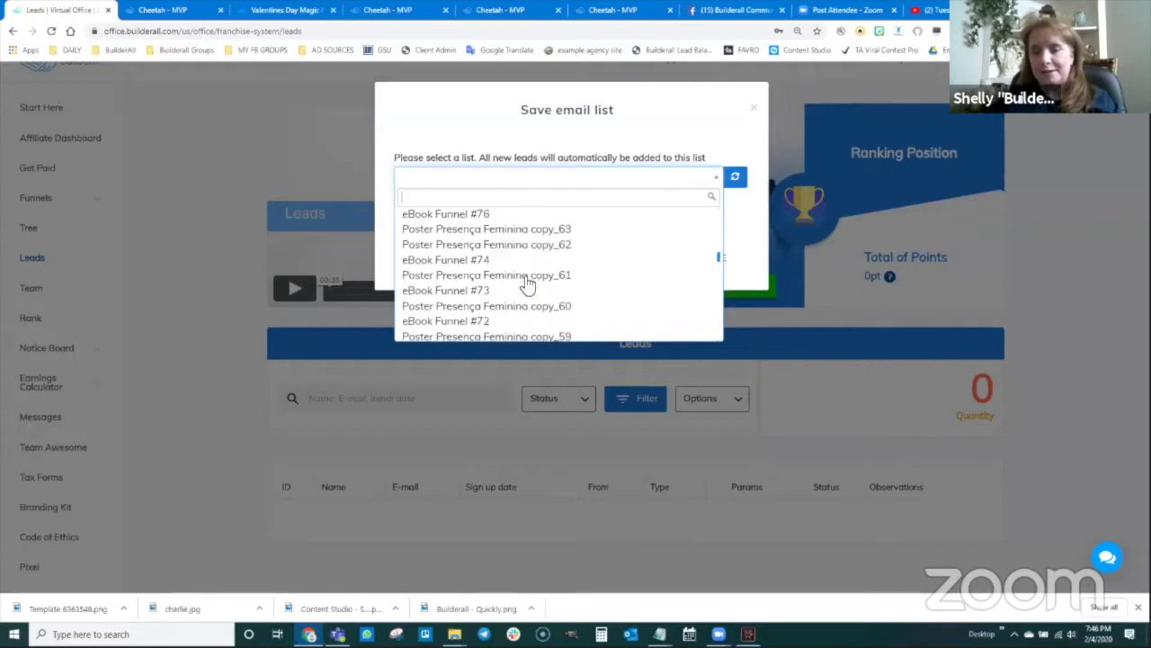
pyautogui.scroll(10, 527, 282)
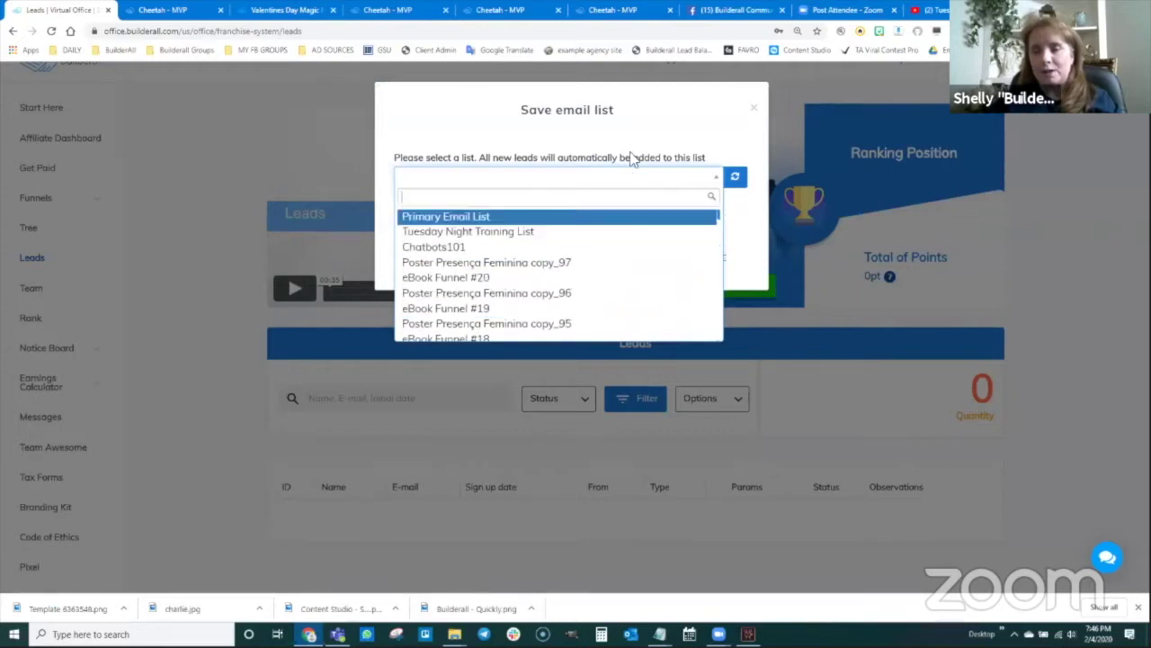
pyautogui.click(574, 155)
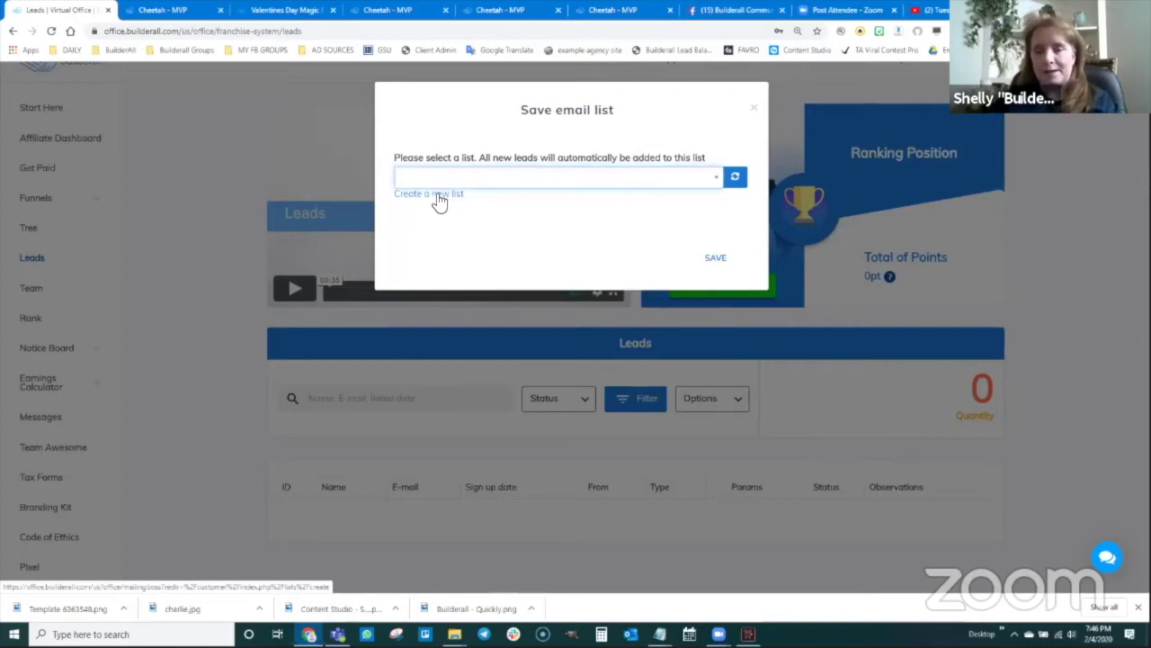
pyautogui.click(438, 196)
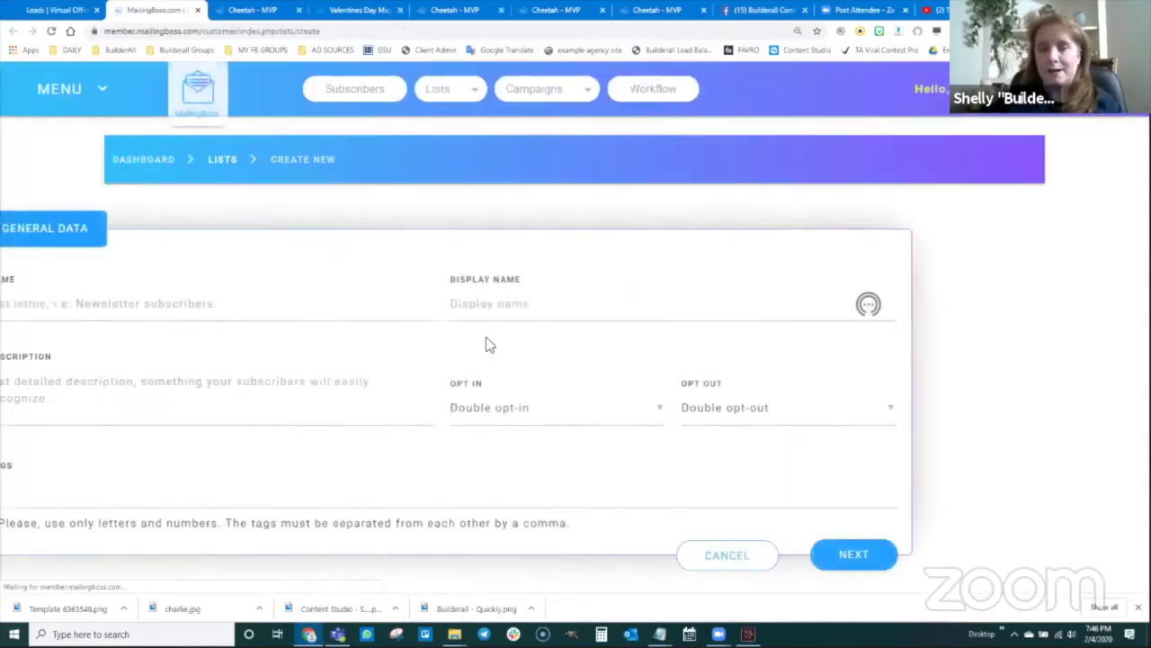
# - Name the new list 'Builderall Leads' and reuse that text as its display name and description
pyautogui.click(204, 303)
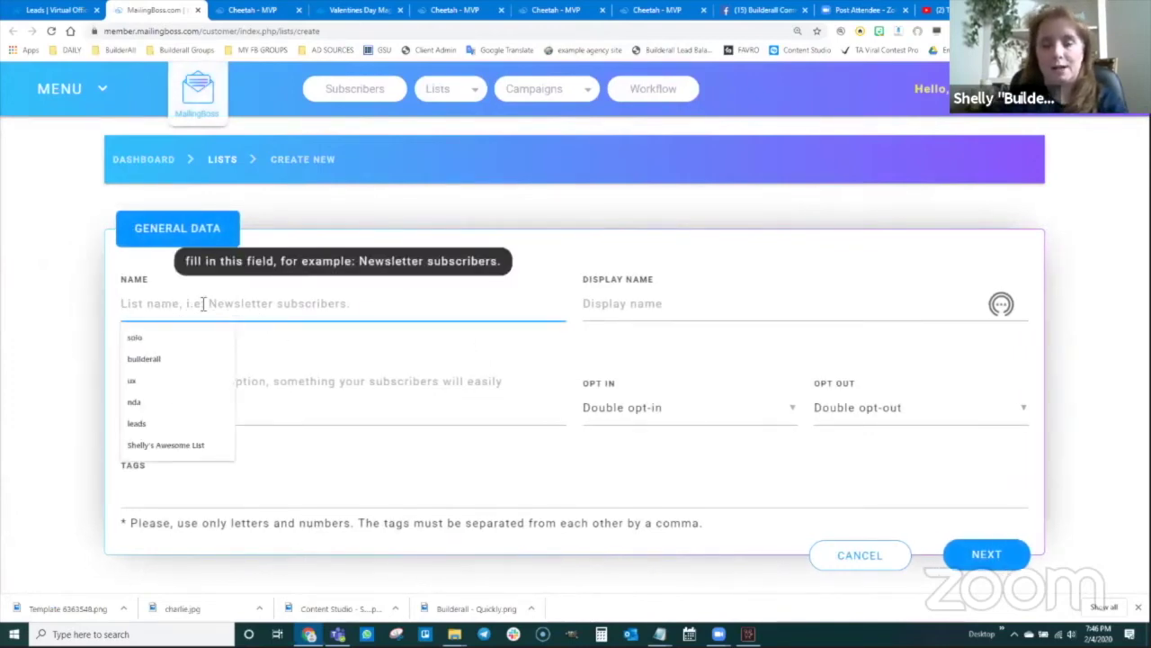
pyautogui.write('Magic')
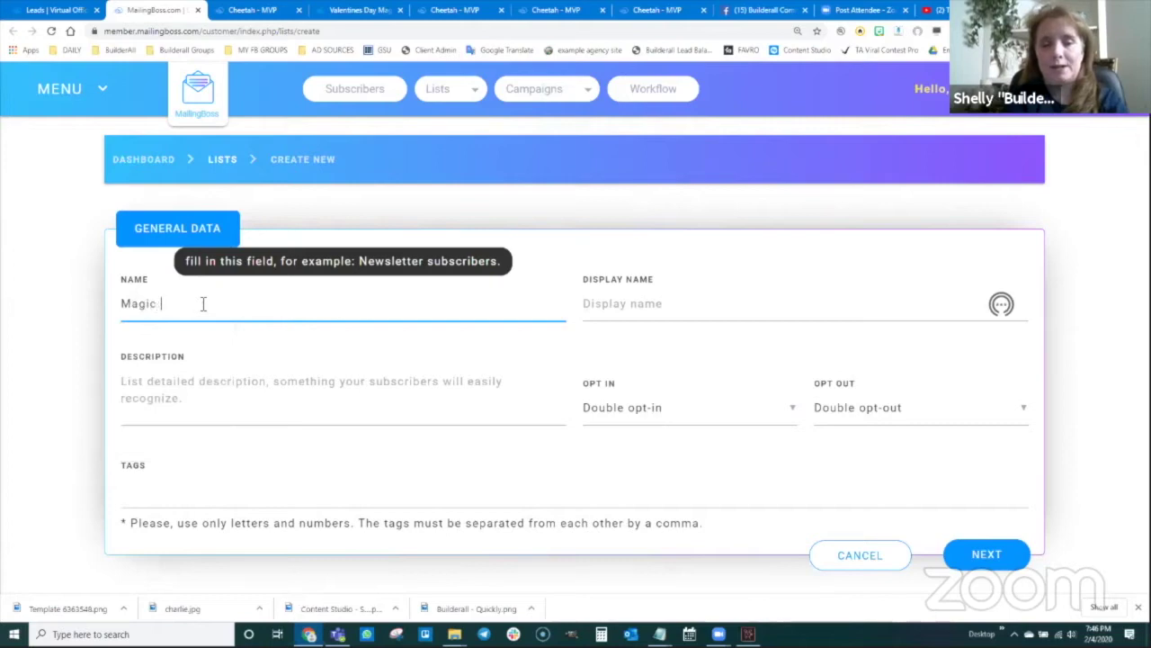
pyautogui.press('BackSpace')
pyautogui.press('BackSpace')
pyautogui.press('BackSpace')
pyautogui.write('Builderall Leads')
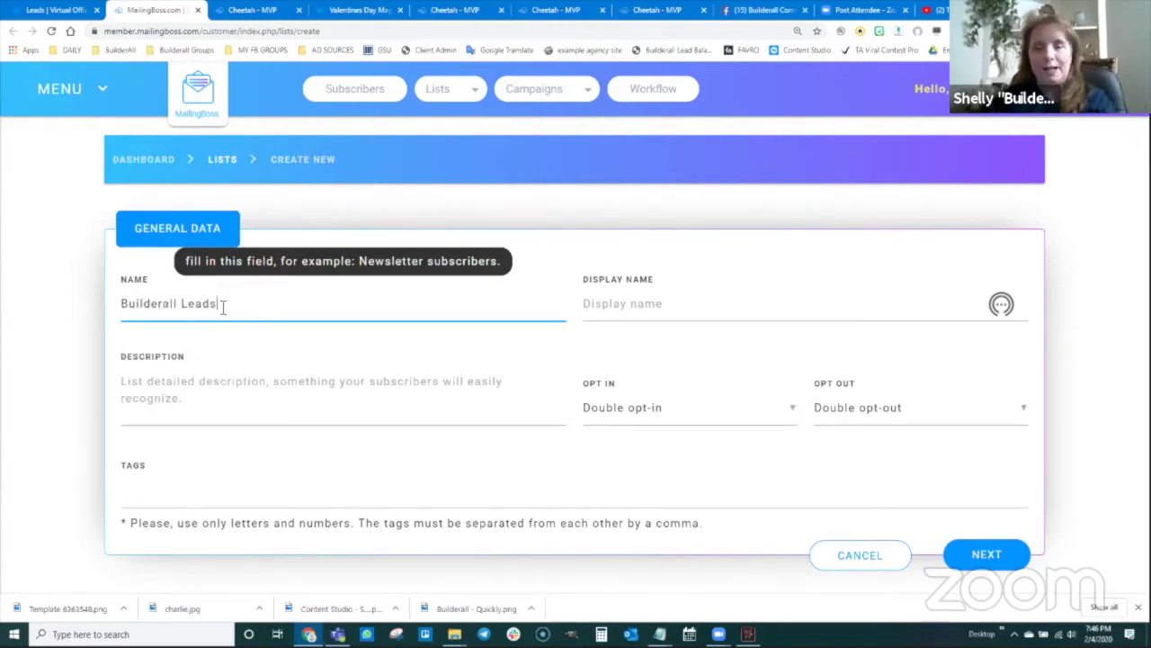
pyautogui.moveTo(222, 306); pyautogui.dragTo(113, 303)
pyautogui.hotkey('ctrl', 'c')
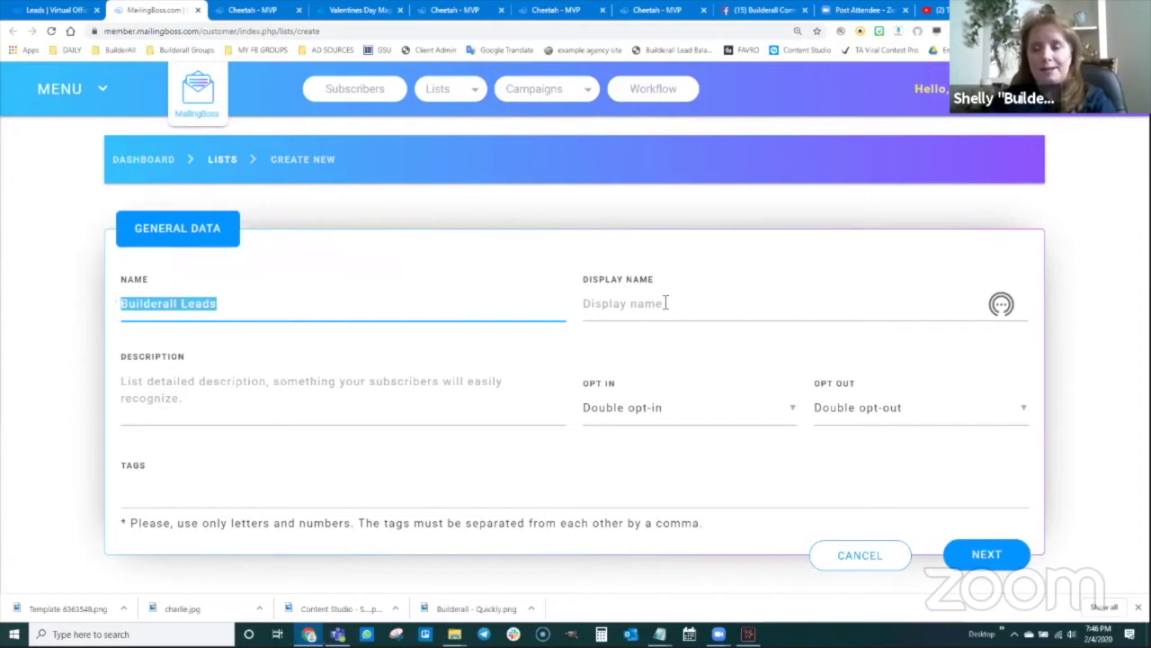
pyautogui.click(665, 304)
pyautogui.hotkey('ctrl', 'v')
pyautogui.click(209, 400)
pyautogui.hotkey('ctrl', 'v')
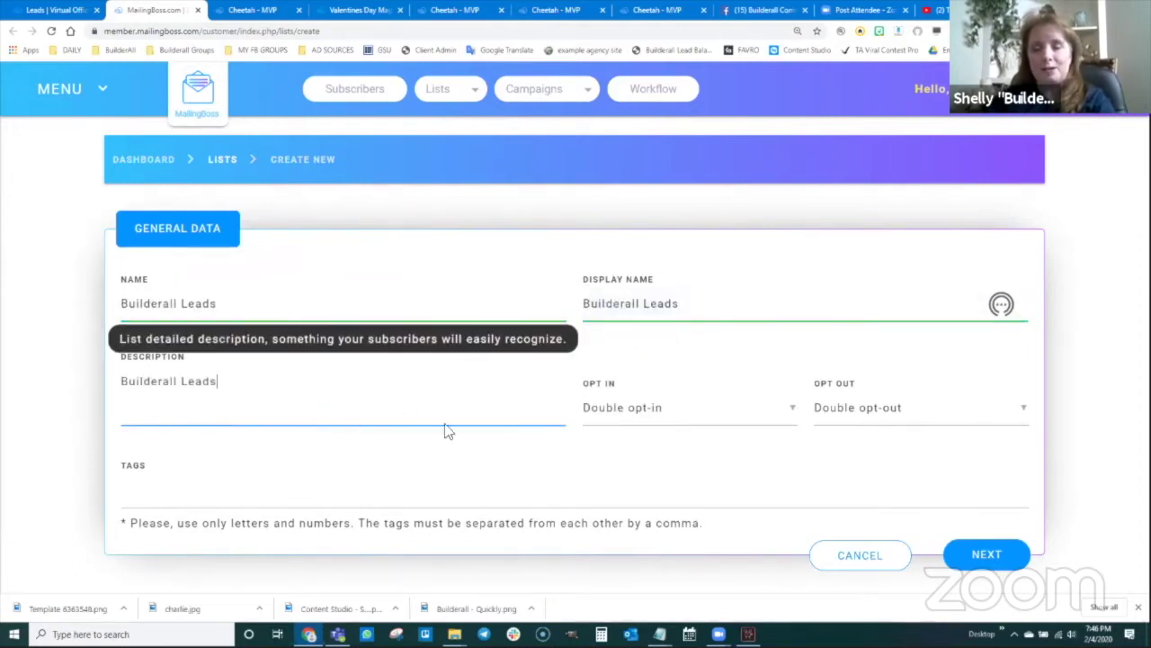
# - Set the list's opt-in type to Single opt-in and continue
pyautogui.click(659, 416)
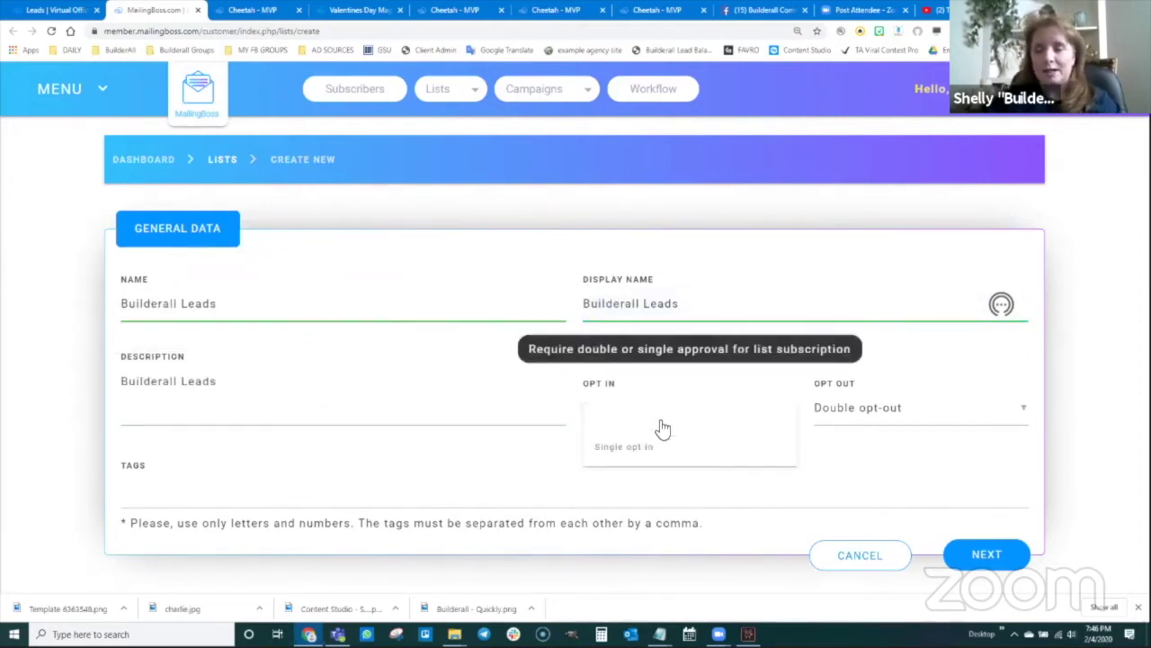
pyautogui.click(653, 448)
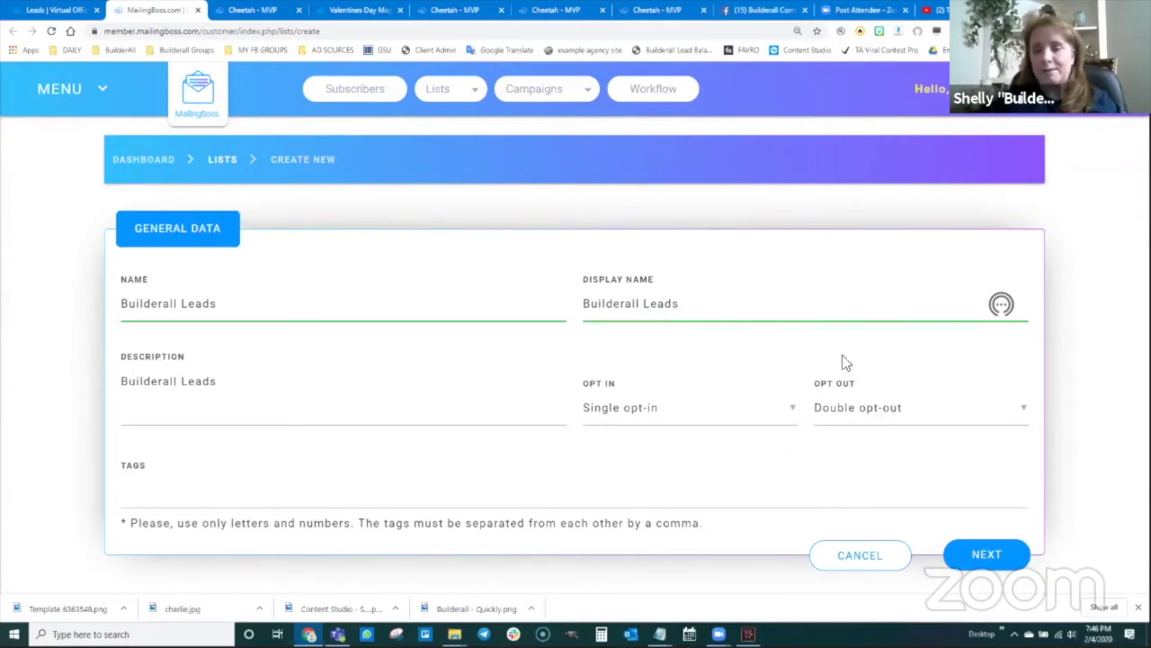
pyautogui.click(981, 555)
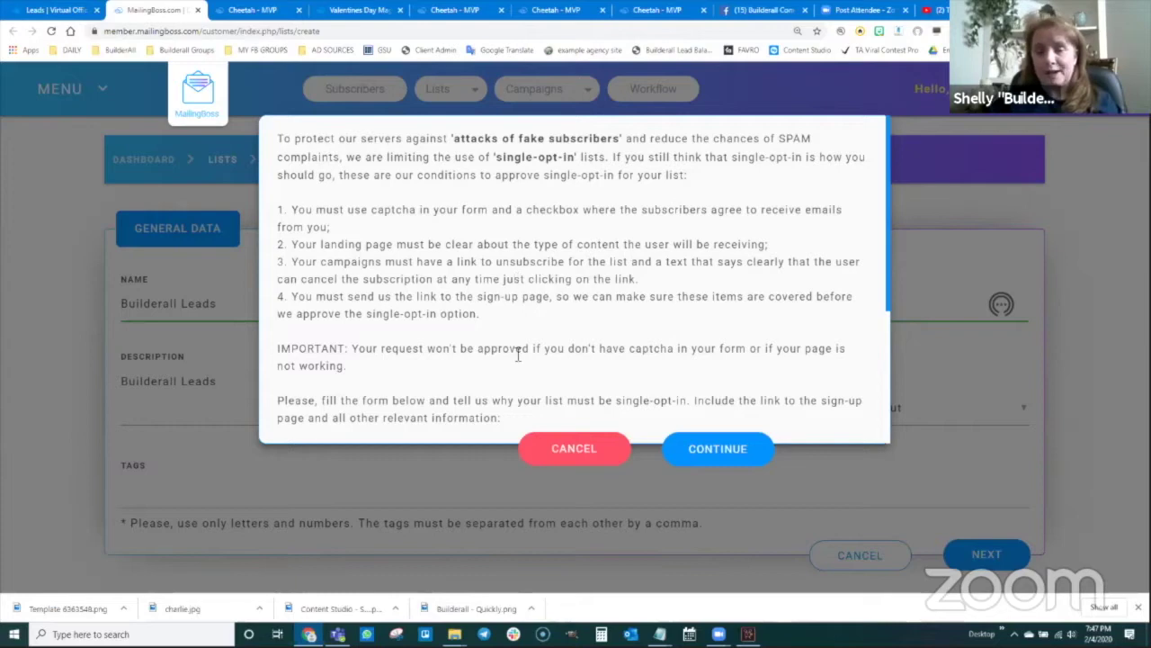
# - Enter the form URL and a justification about affiliate-link and magic-funnel leads, then submit
pyautogui.scroll(-1, 518, 355)
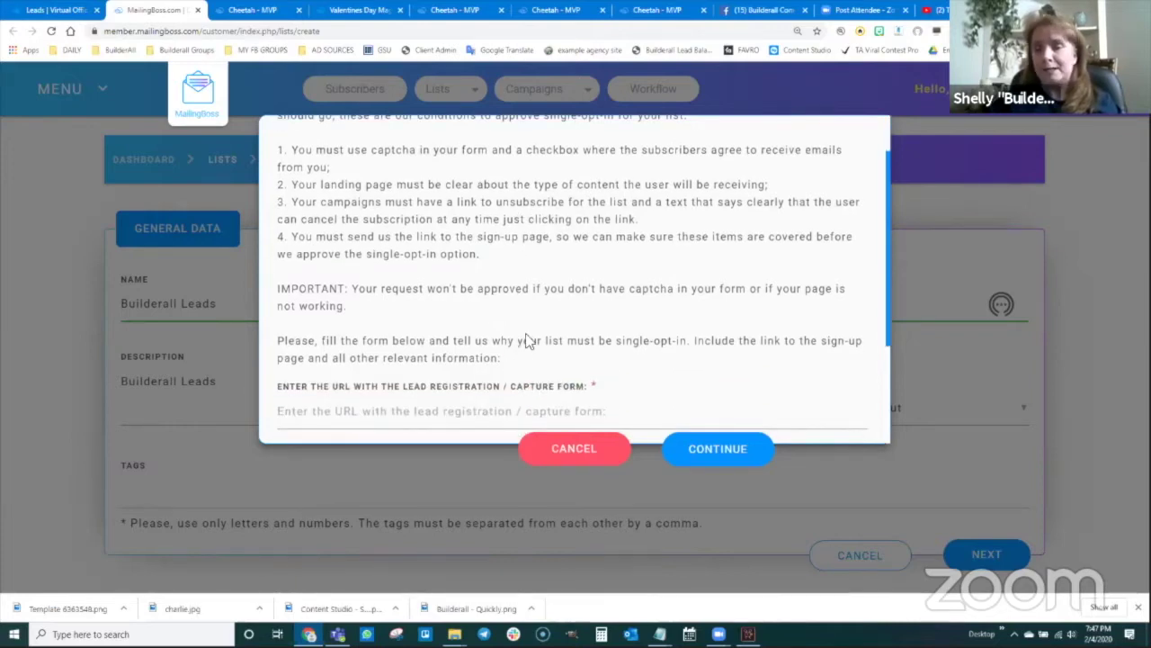
pyautogui.scroll(-3, 526, 338)
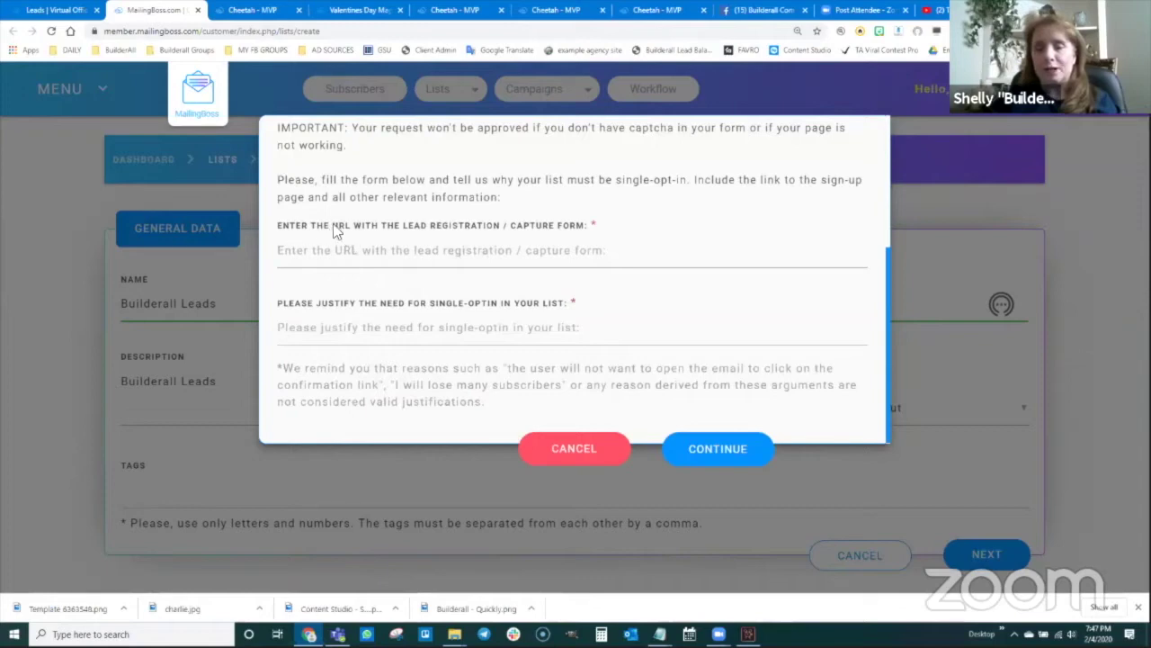
pyautogui.click(419, 251)
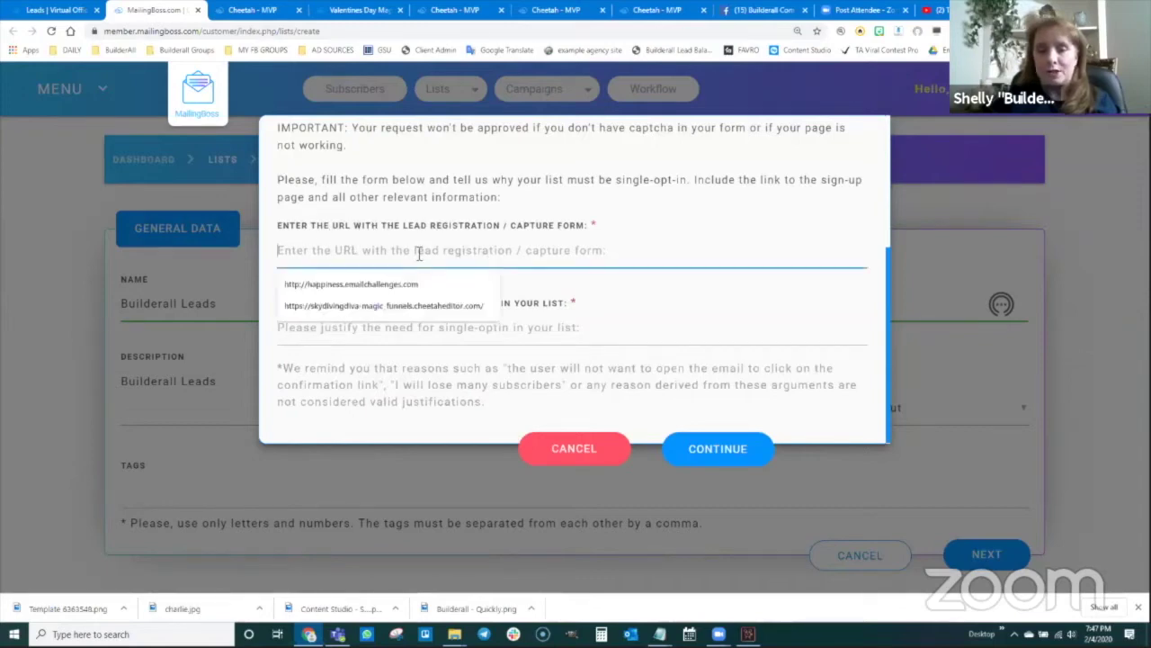
pyautogui.write('http://builderall.com')
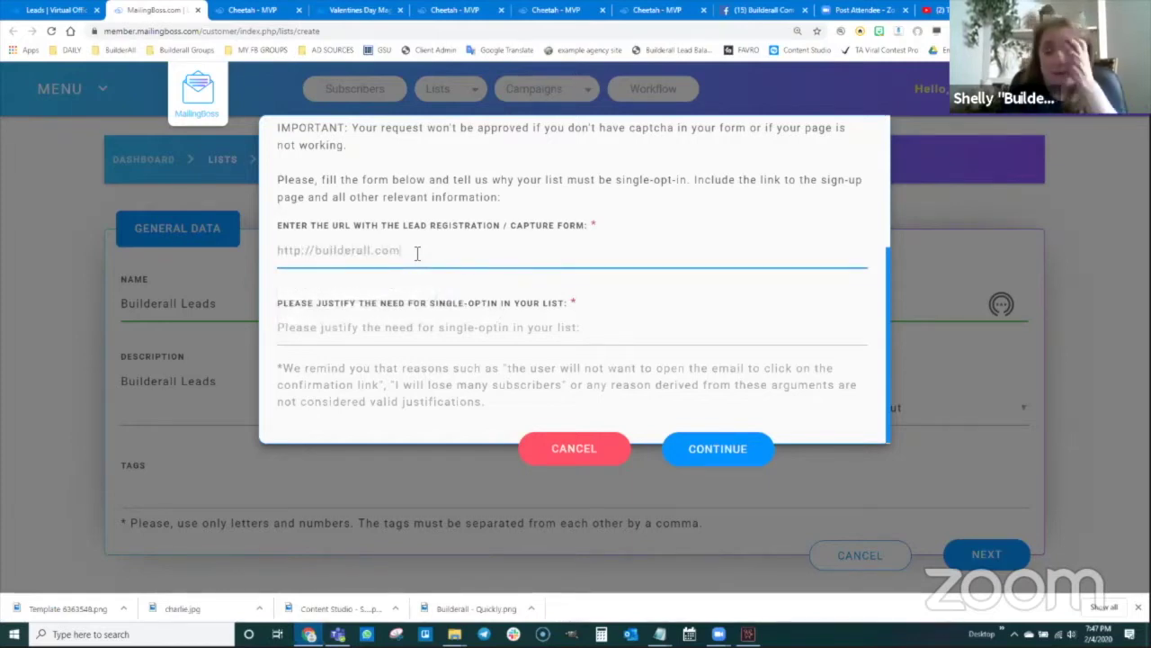
pyautogui.click(407, 329)
pyautogui.write('These are thy')
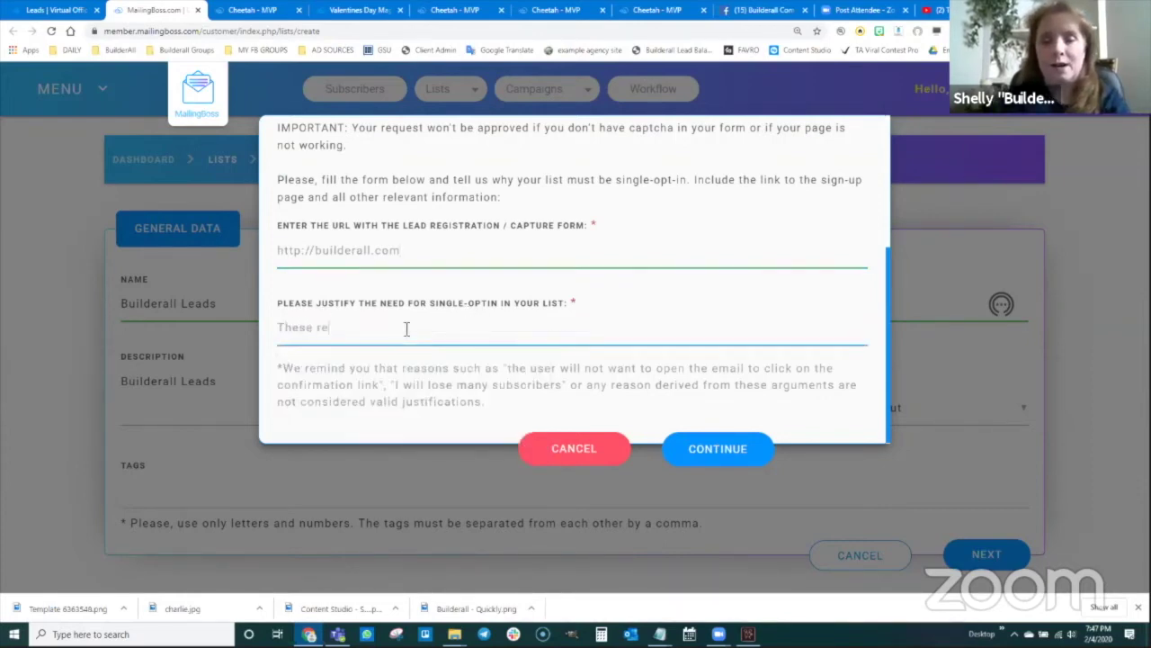
pyautogui.press('BackSpace')
pyautogui.press('BackSpace')
pyautogui.press('BackSpace')
pyautogui.press('BackSpace')
pyautogui.write('my leads og')
pyautogui.press('BackSpace')
pyautogui.write('ing straight into mailing boss from my affili')
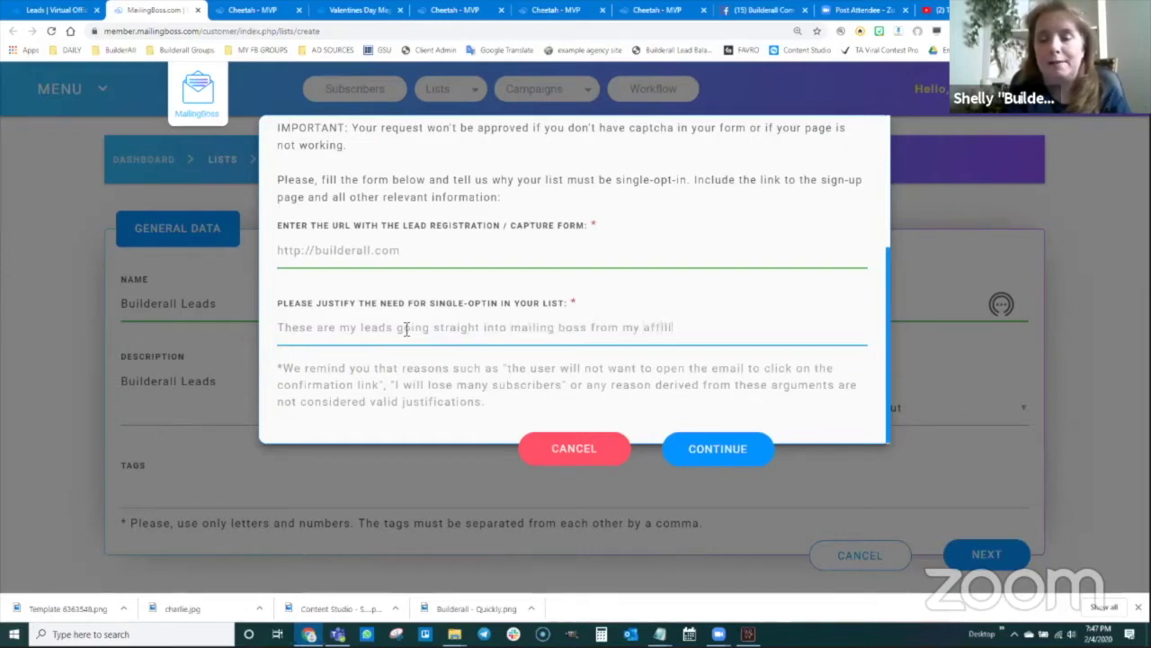
pyautogui.write('ate links and magic funnels')
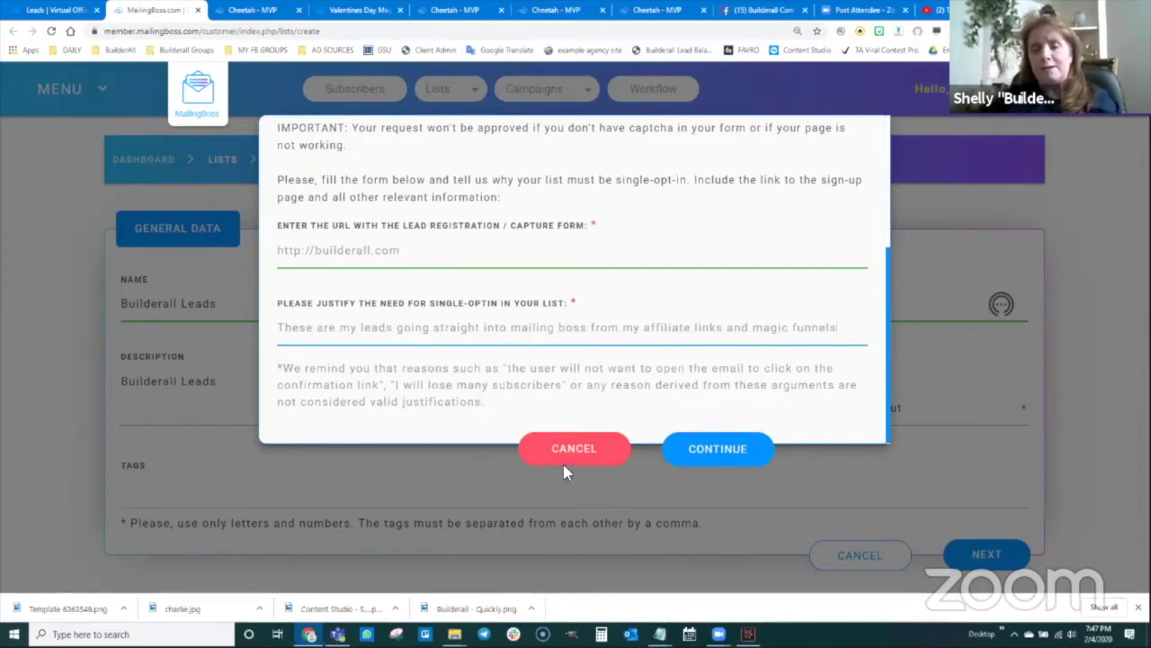
pyautogui.click(725, 457)
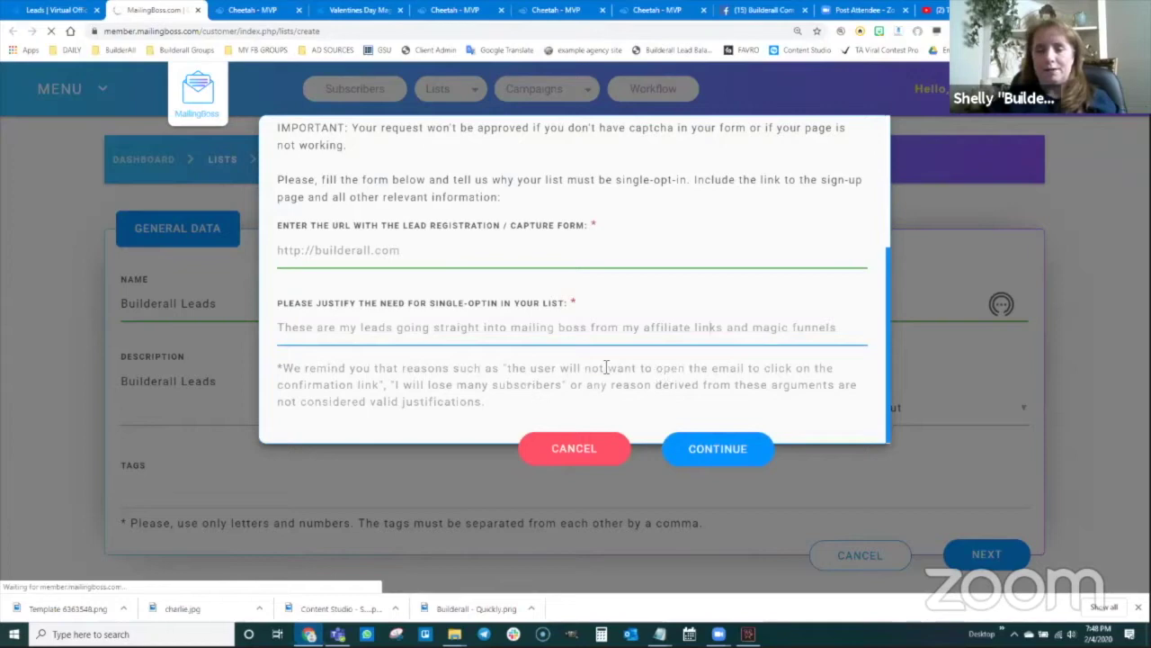
pyautogui.click(316, 254)
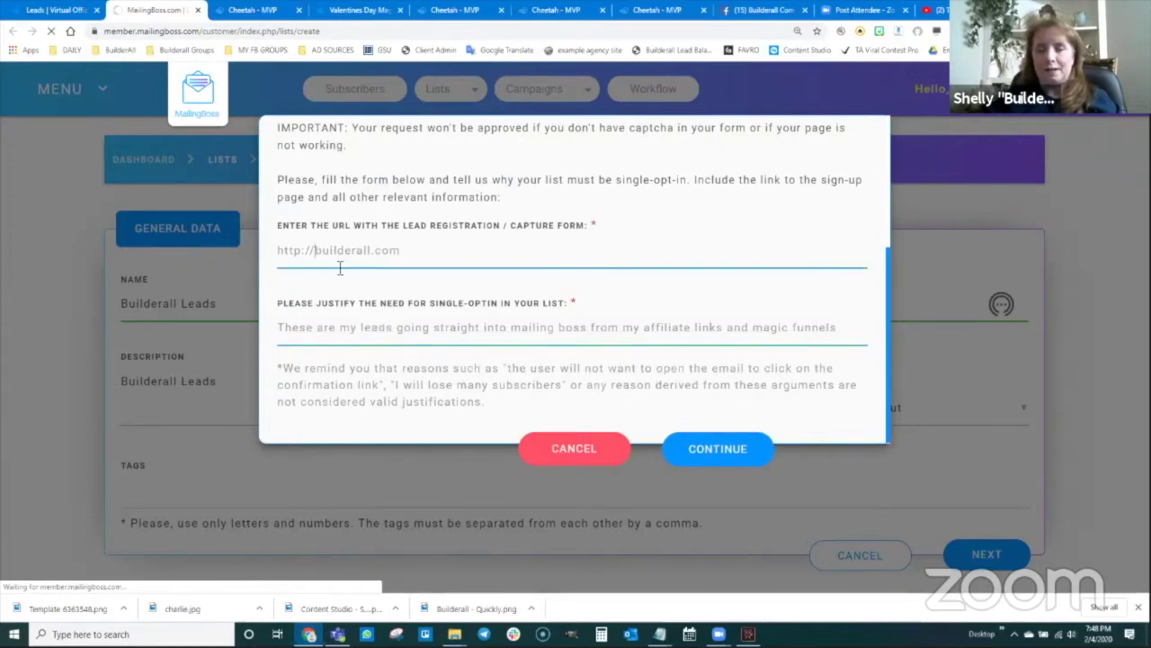
pyautogui.write('www.')
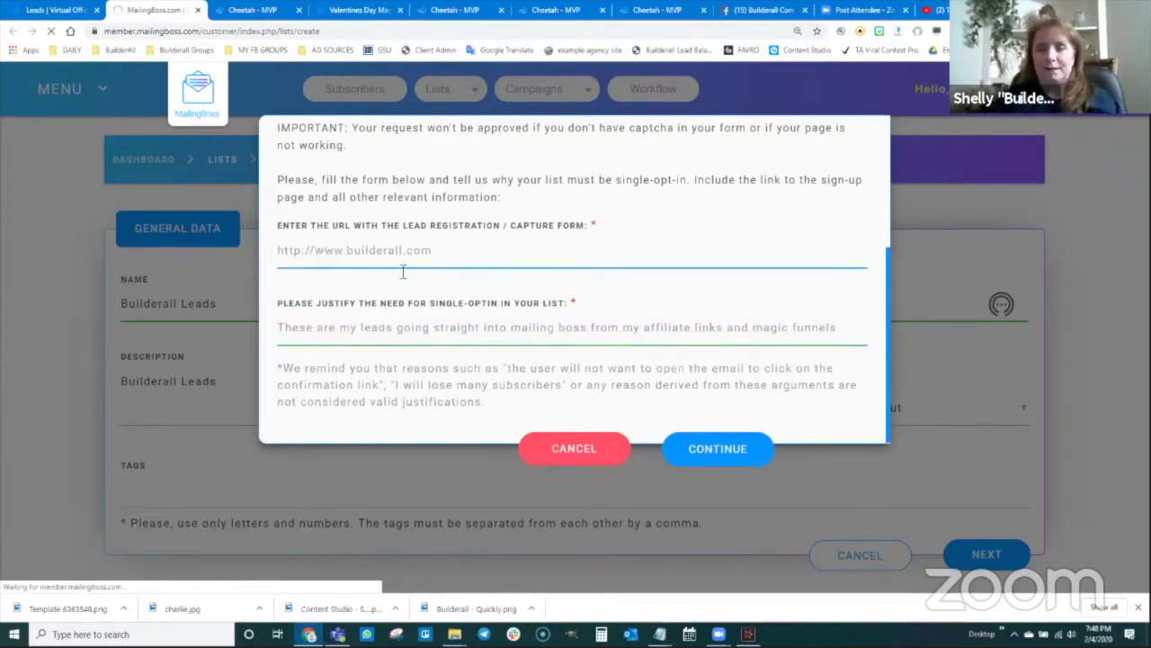
pyautogui.click(716, 458)
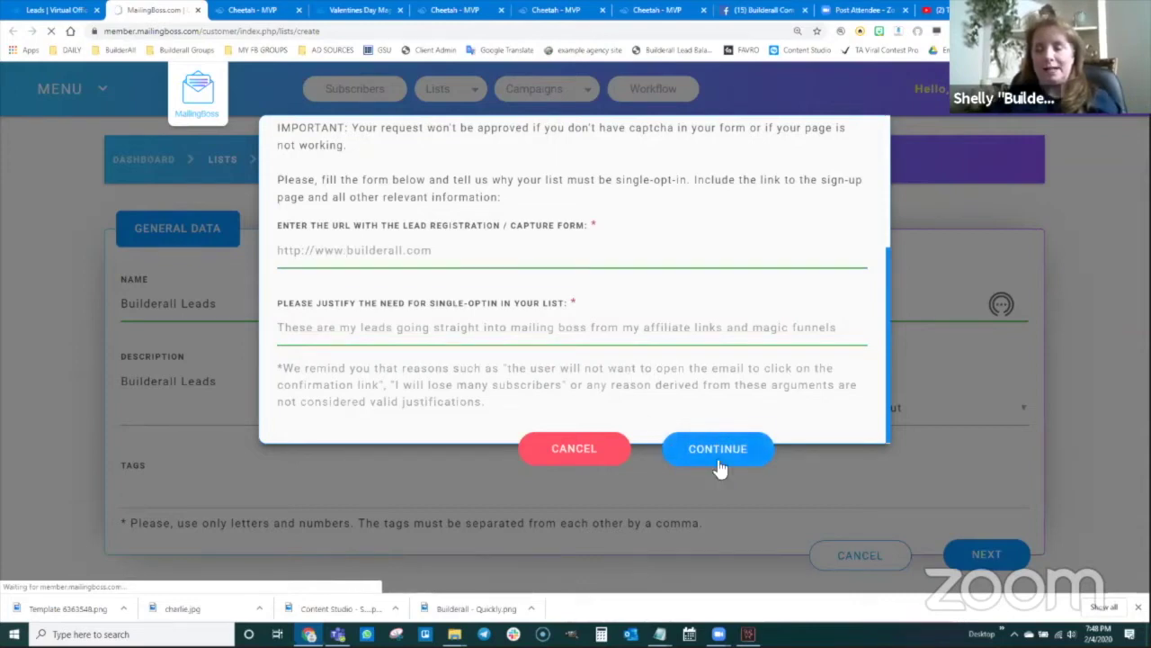
pyautogui.scroll(3, 635, 231)
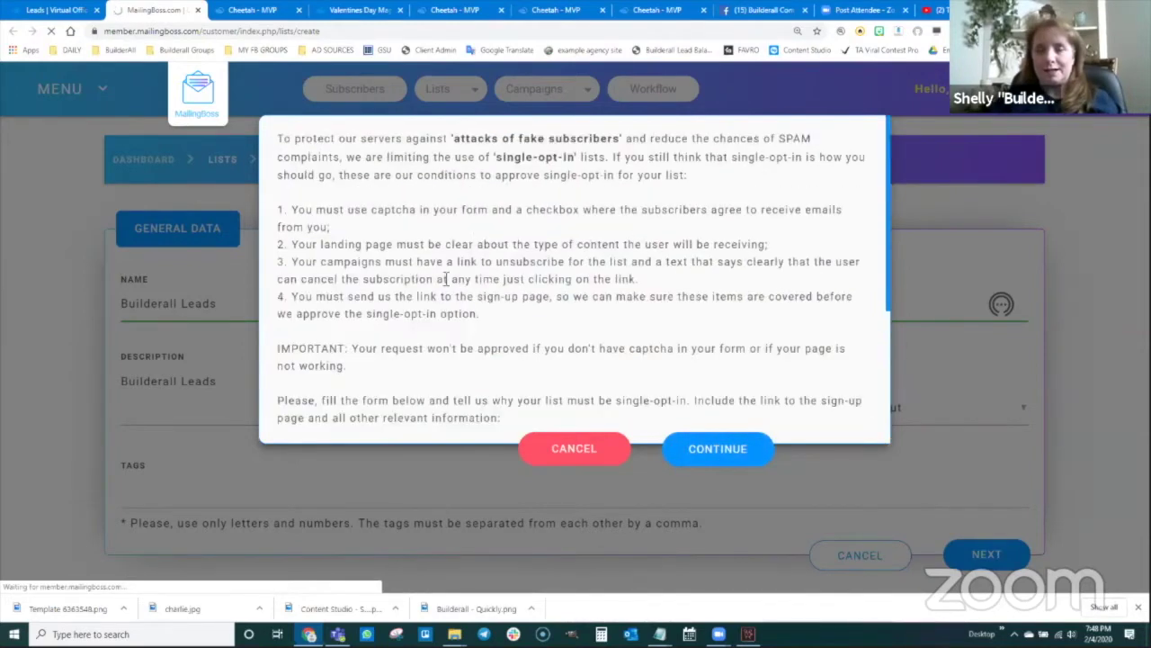
pyautogui.scroll(-3, 447, 279)
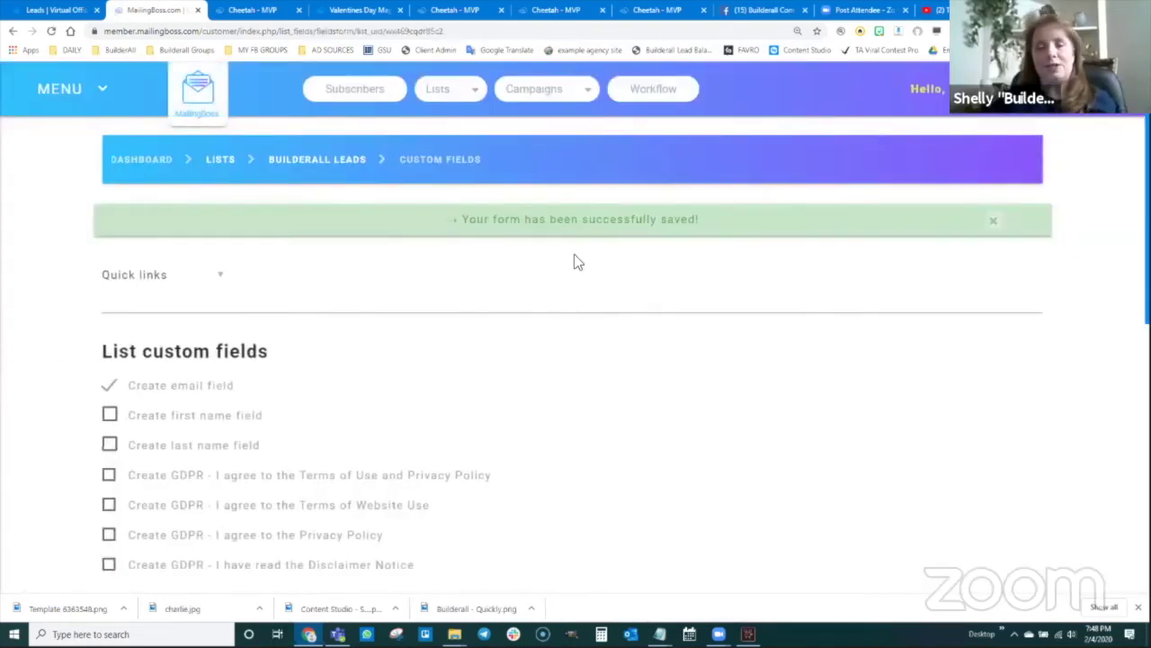
# - Tick 'Create first name field' for Builderall Leads and save the custom fields
pyautogui.scroll(-1, 432, 354)
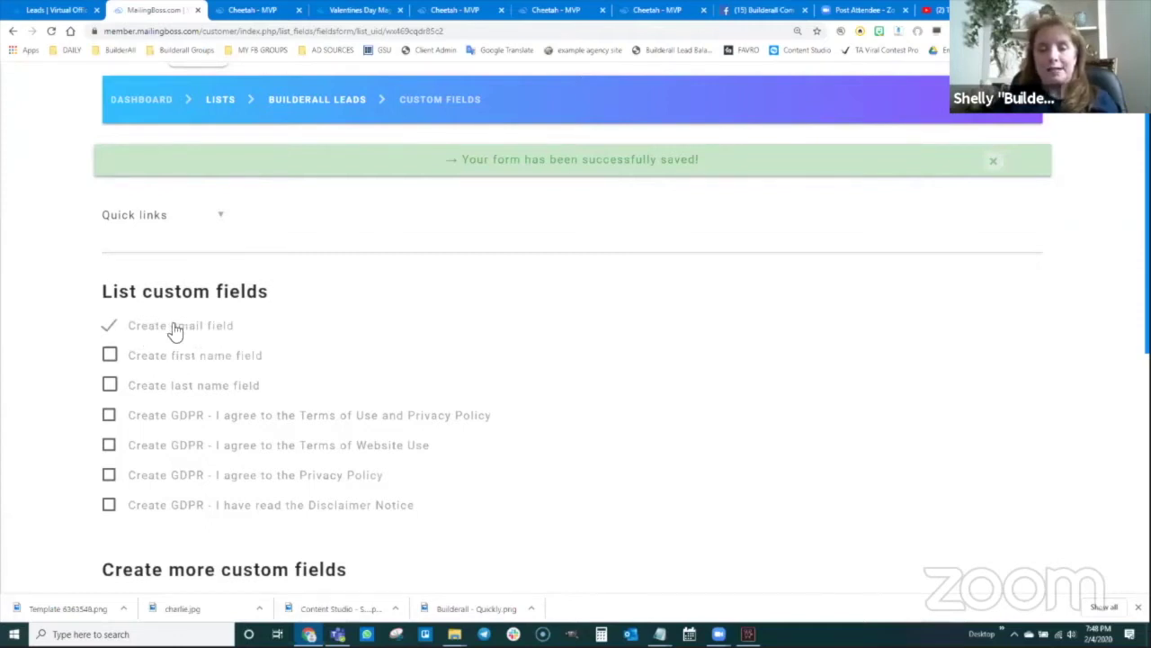
pyautogui.click(109, 356)
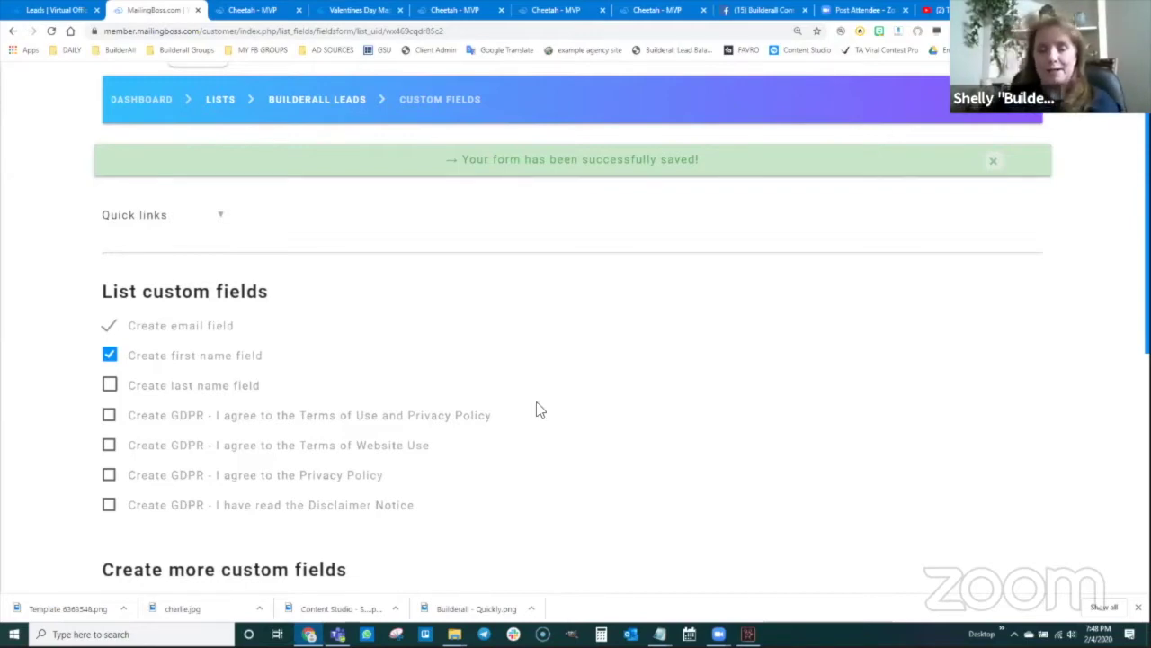
pyautogui.scroll(-5, 536, 412)
pyautogui.click(959, 538)
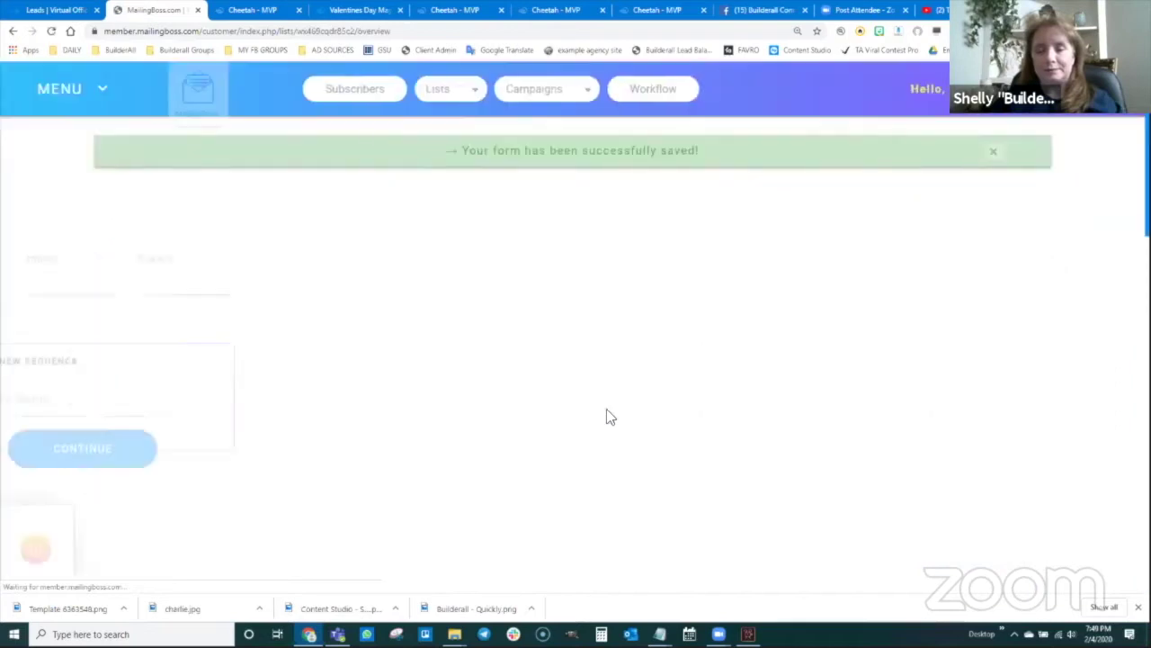
pyautogui.scroll(-2, 298, 156)
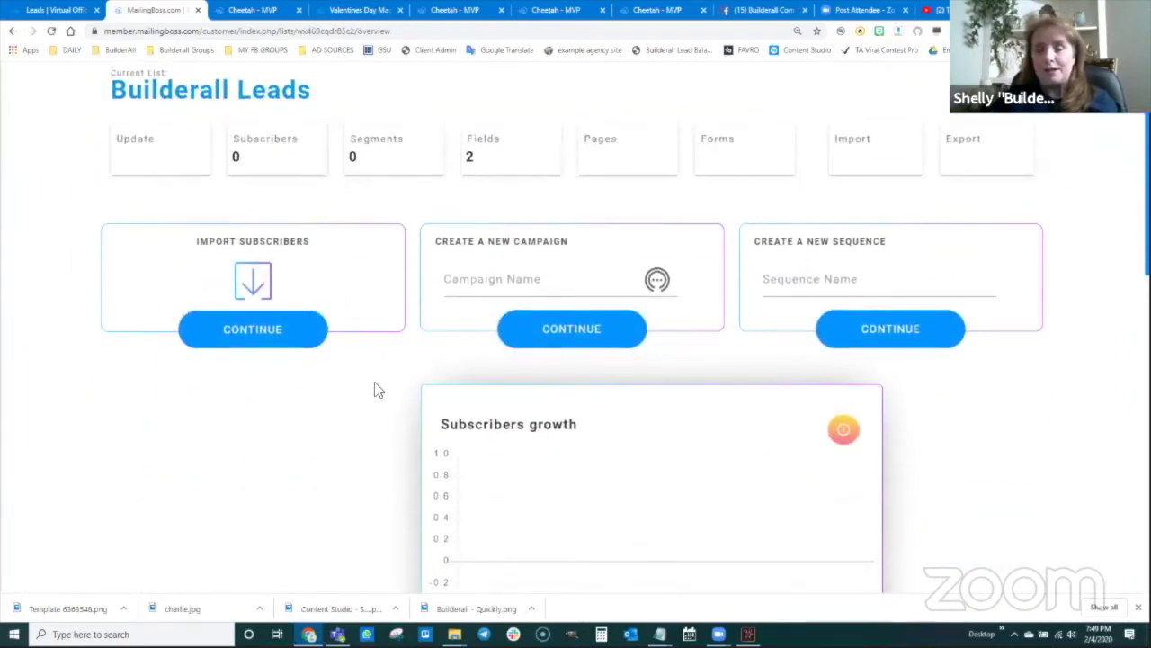
pyautogui.scroll(2, 376, 389)
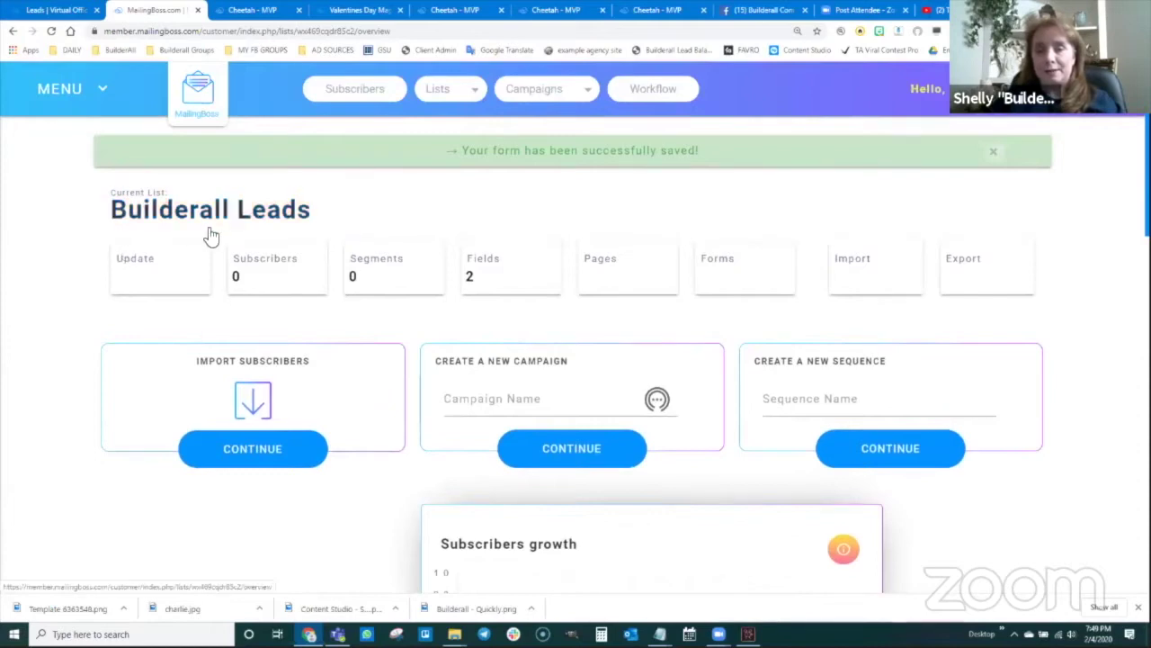
# - On the Office Leads page, choose Builderall Leads as the Save email list destination and save
pyautogui.click(42, 13)
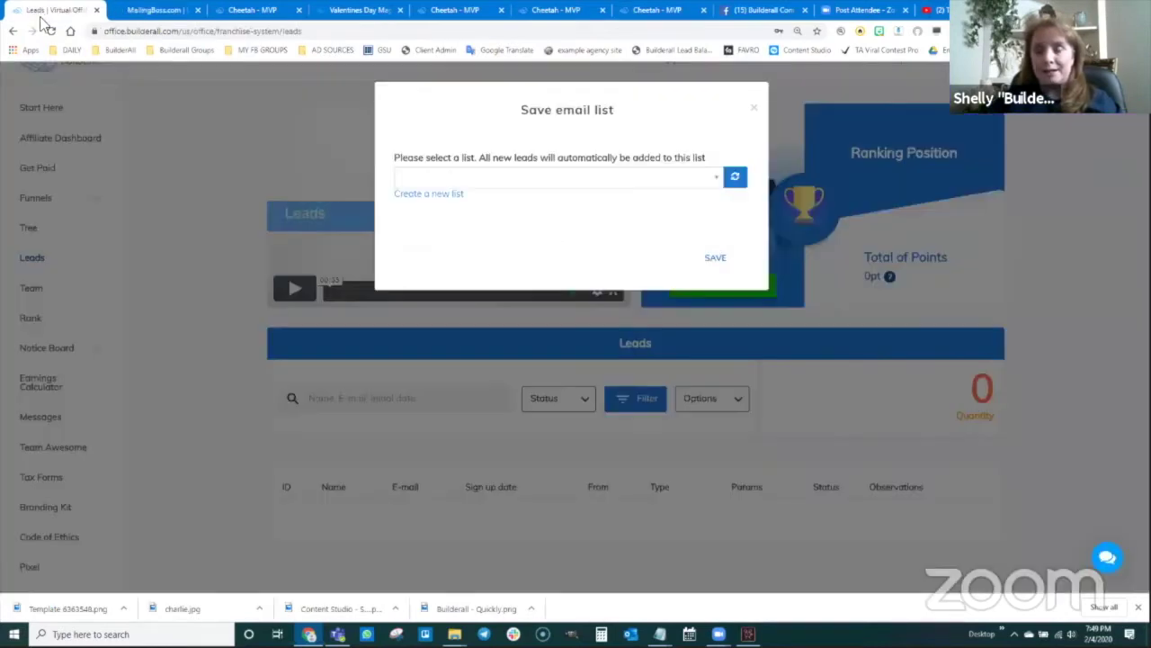
pyautogui.click(754, 108)
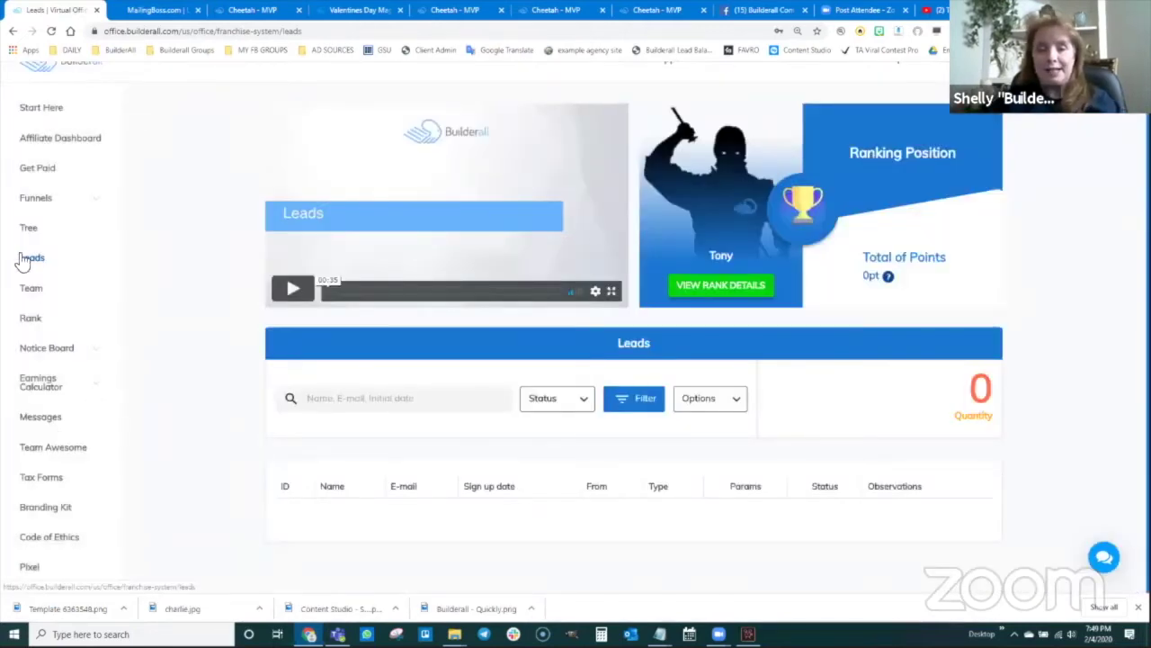
pyautogui.click(736, 401)
pyautogui.click(735, 438)
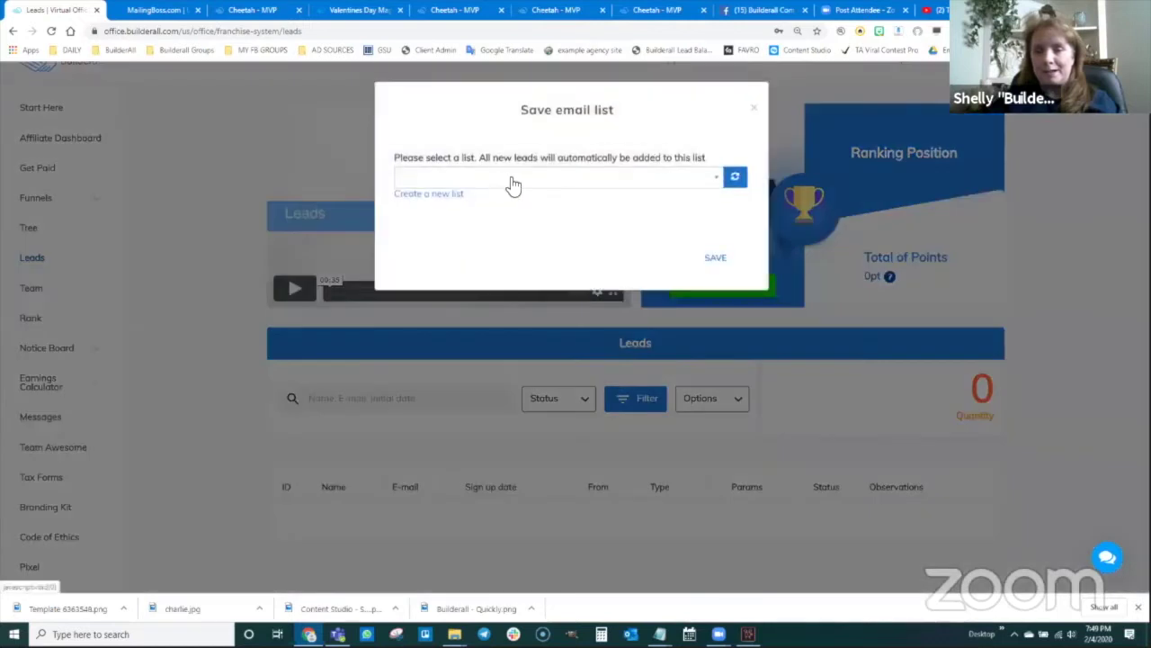
pyautogui.click(711, 186)
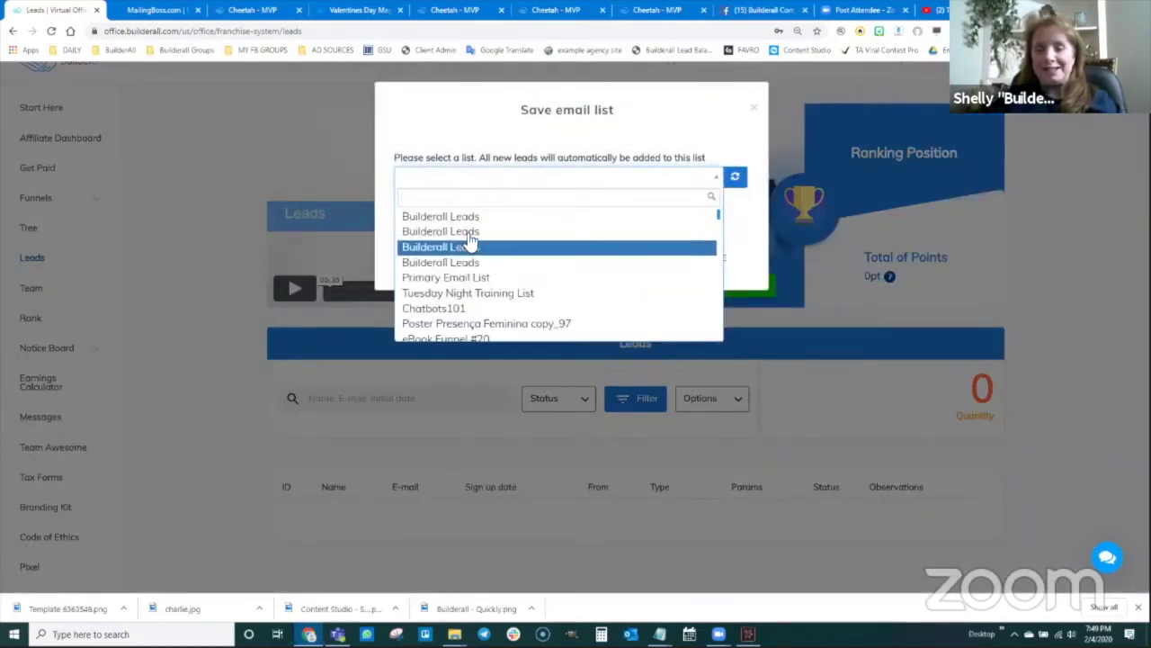
pyautogui.click(469, 221)
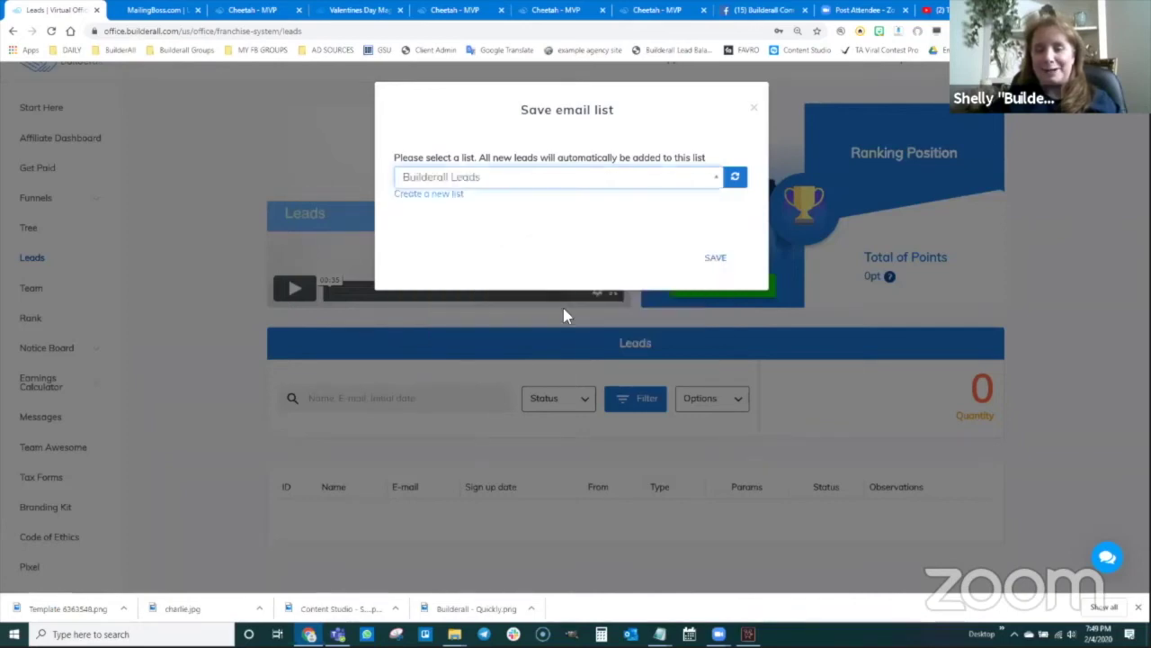
pyautogui.click(715, 258)
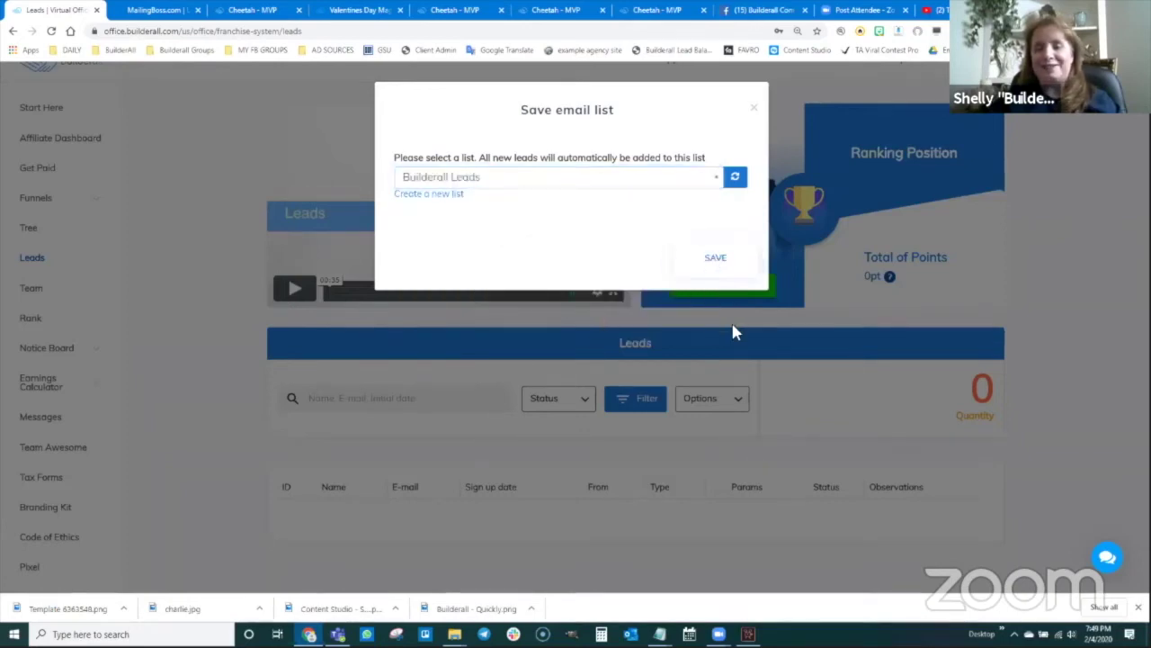
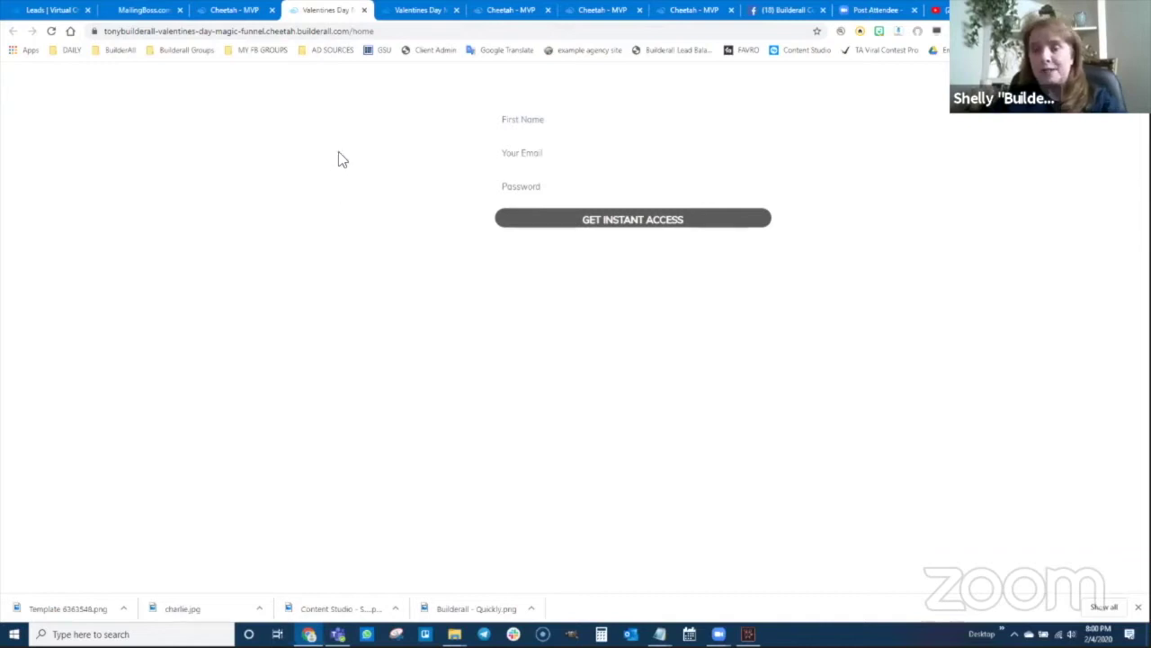
# - Copy the live Valentines Day Magic Funnel page's URL from the address bar
pyautogui.click(382, 31)
pyautogui.hotkey('ctrl', 'c')
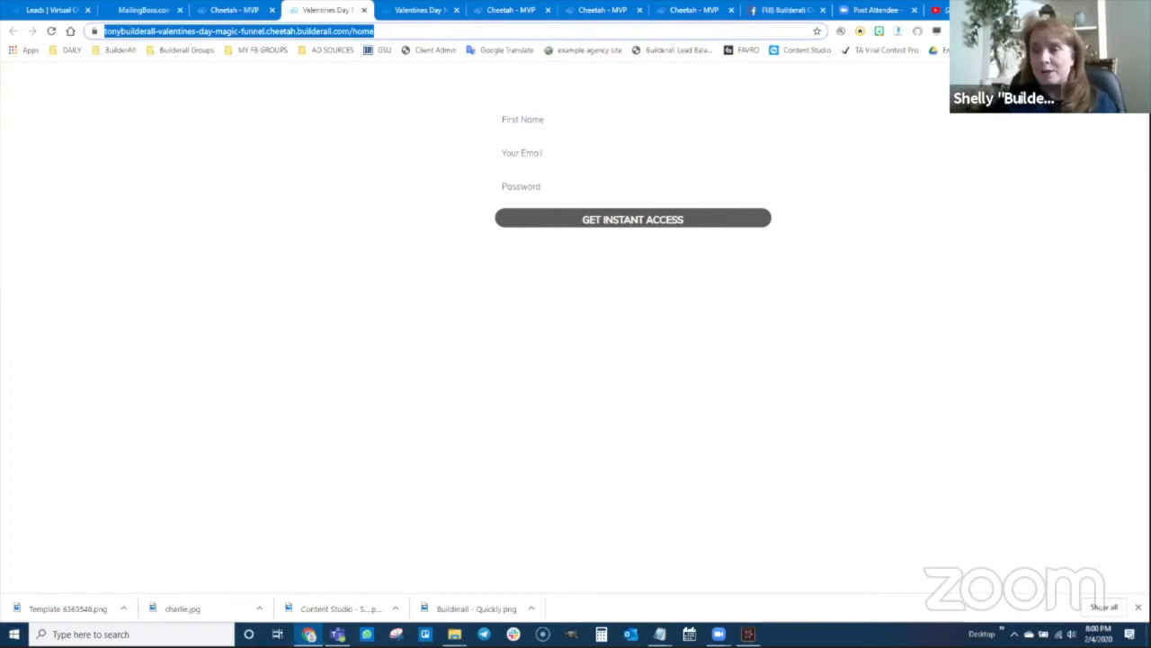
pyautogui.click(1141, 31)
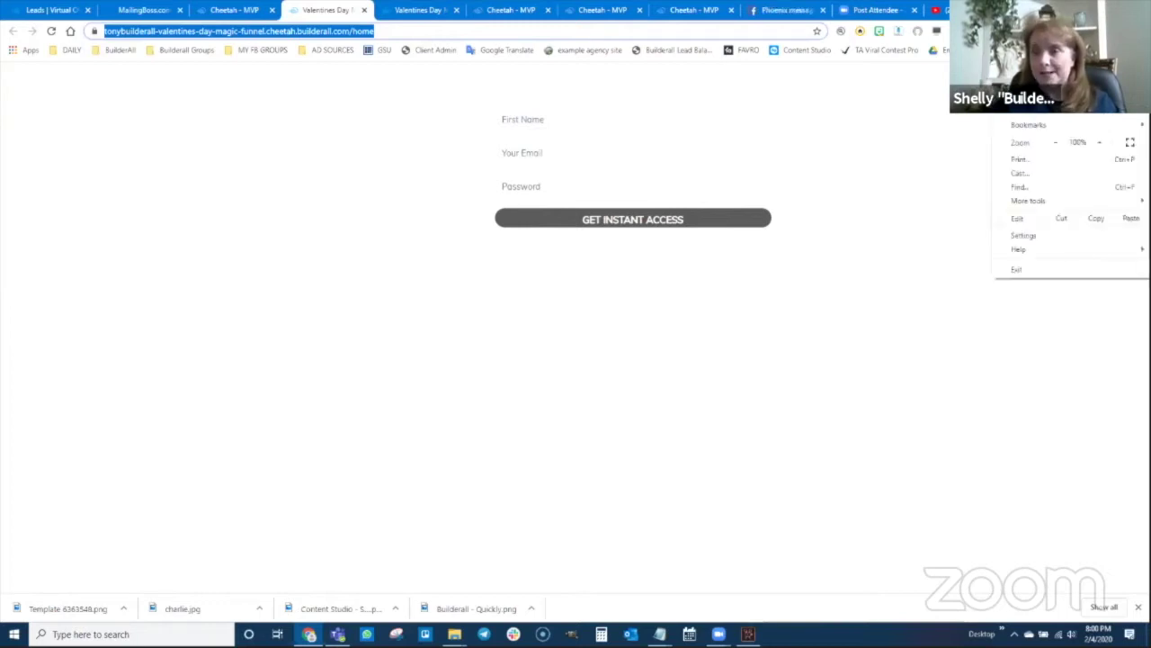
# - Load the copied funnel URL in a new Chrome incognito window
pyautogui.click(1043, 77)
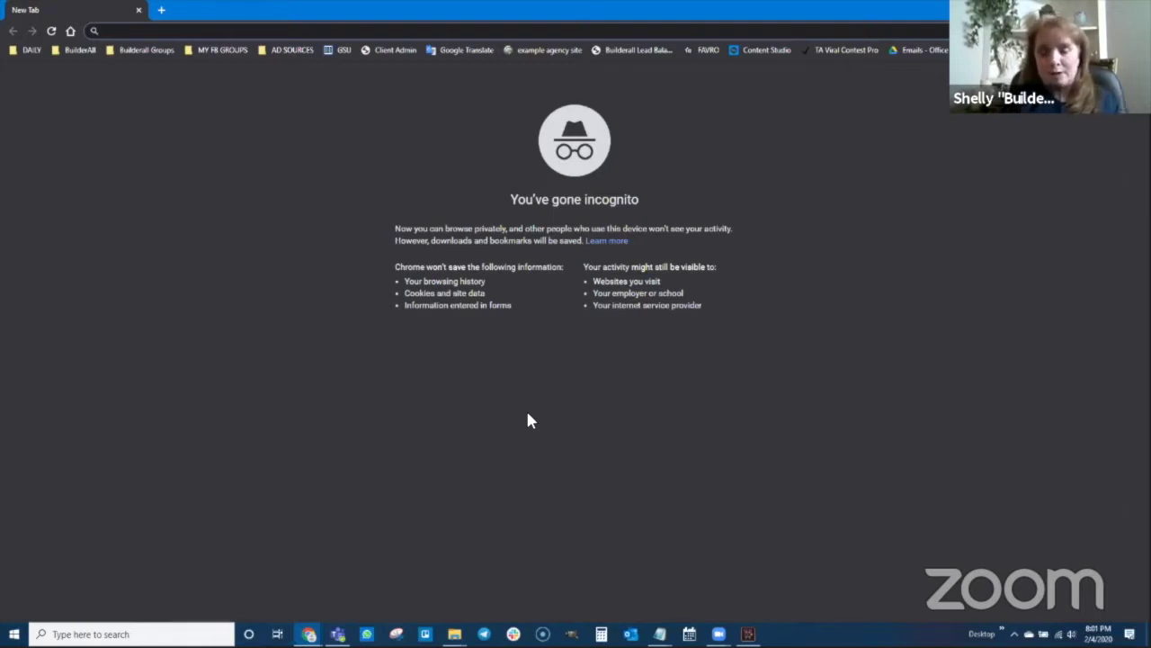
pyautogui.hotkey('ctrl', 'v')
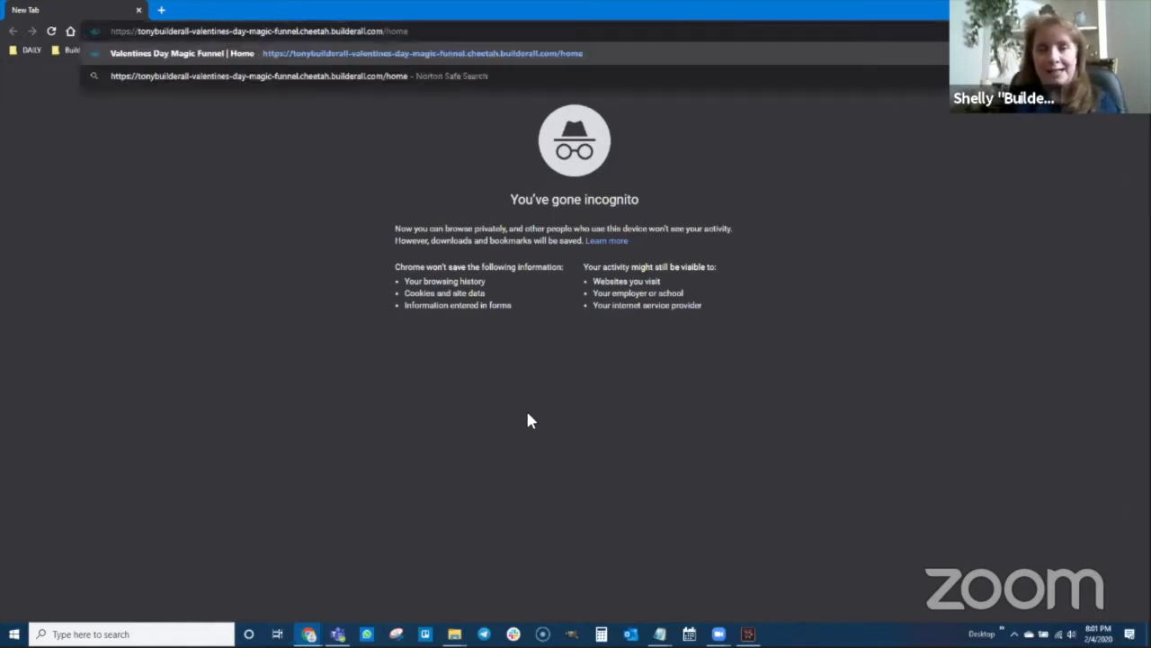
pyautogui.press('Return')
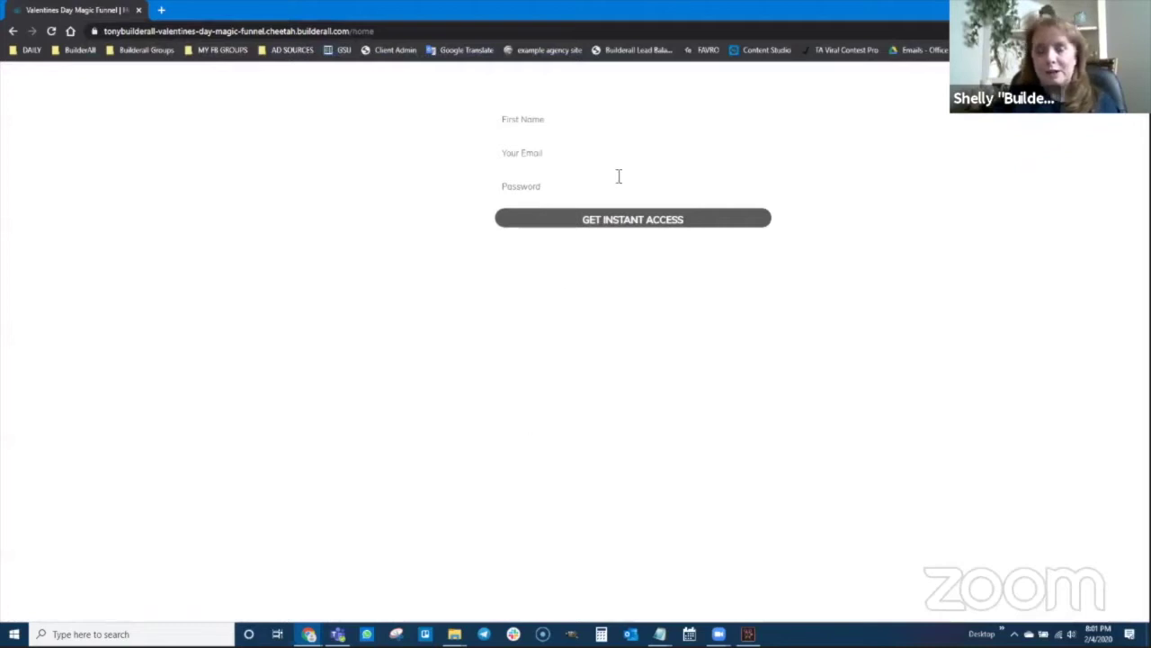
# - Fill the signup form with a test first name, email and password, then submit it
pyautogui.click(577, 120)
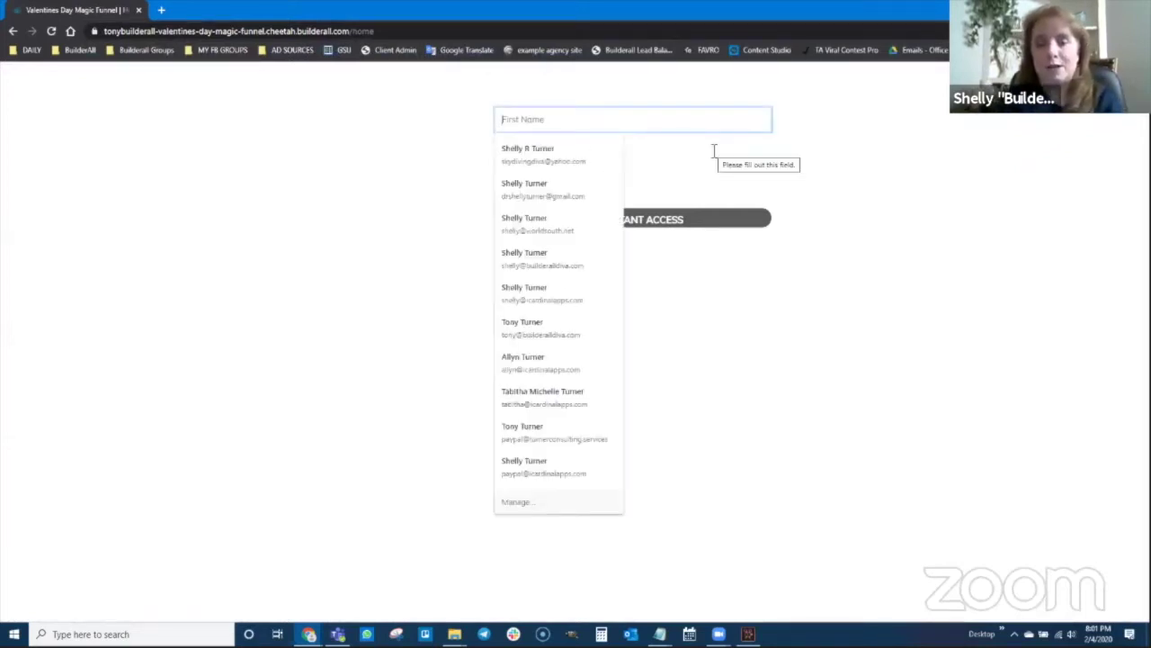
pyautogui.write('Scooby Doo')
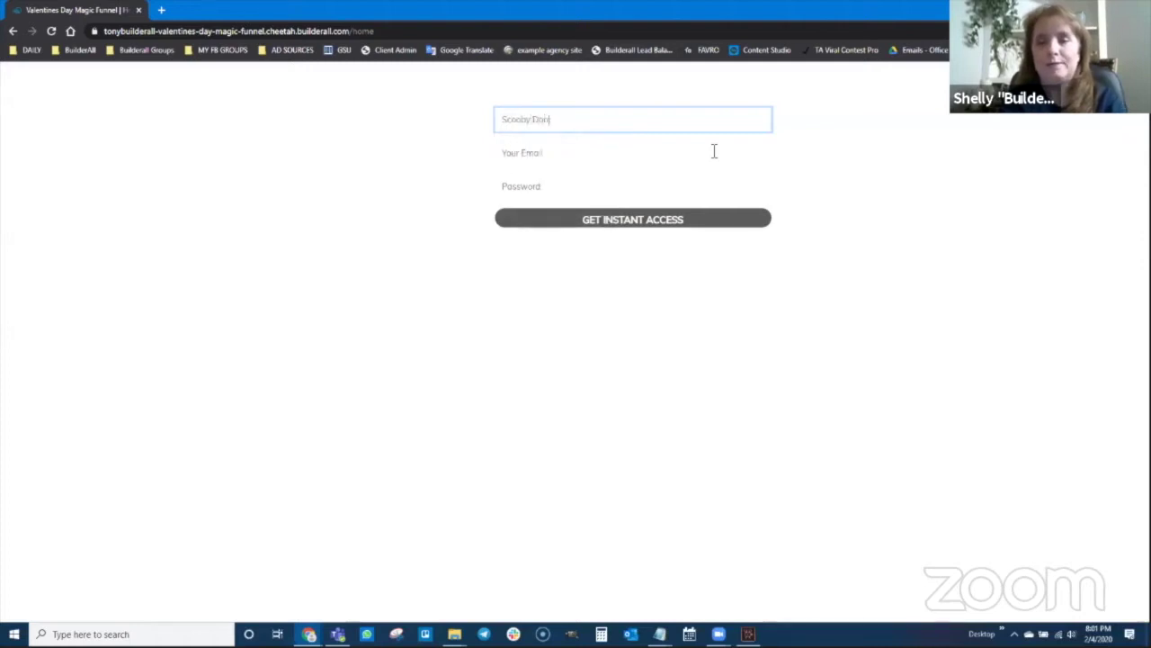
pyautogui.click(714, 151)
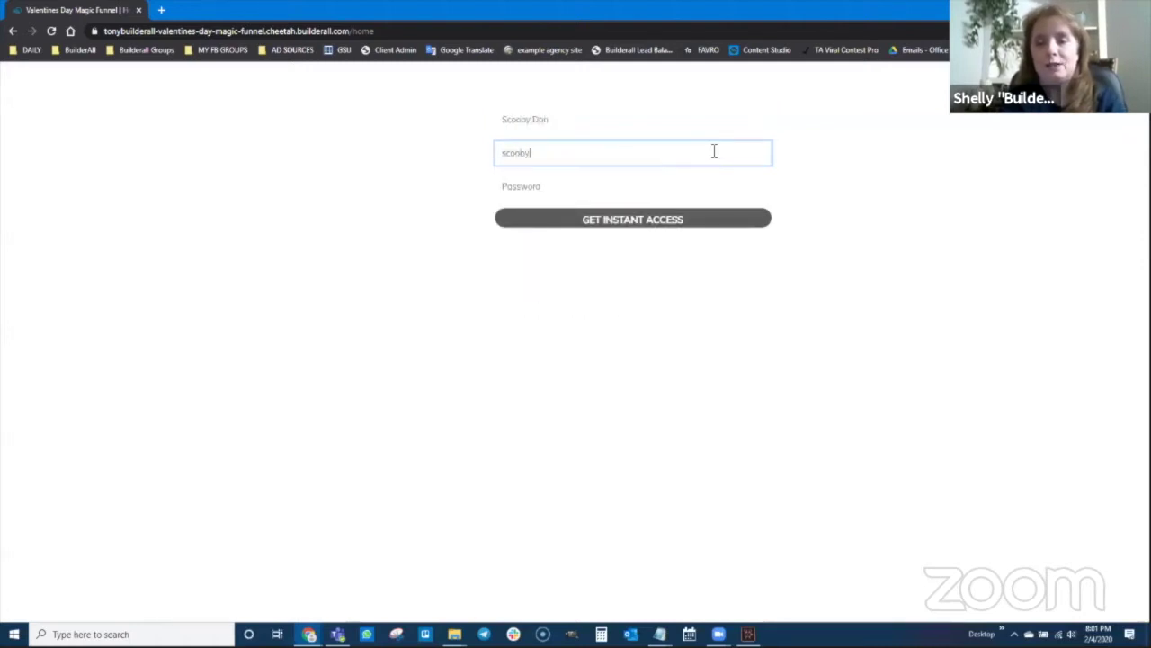
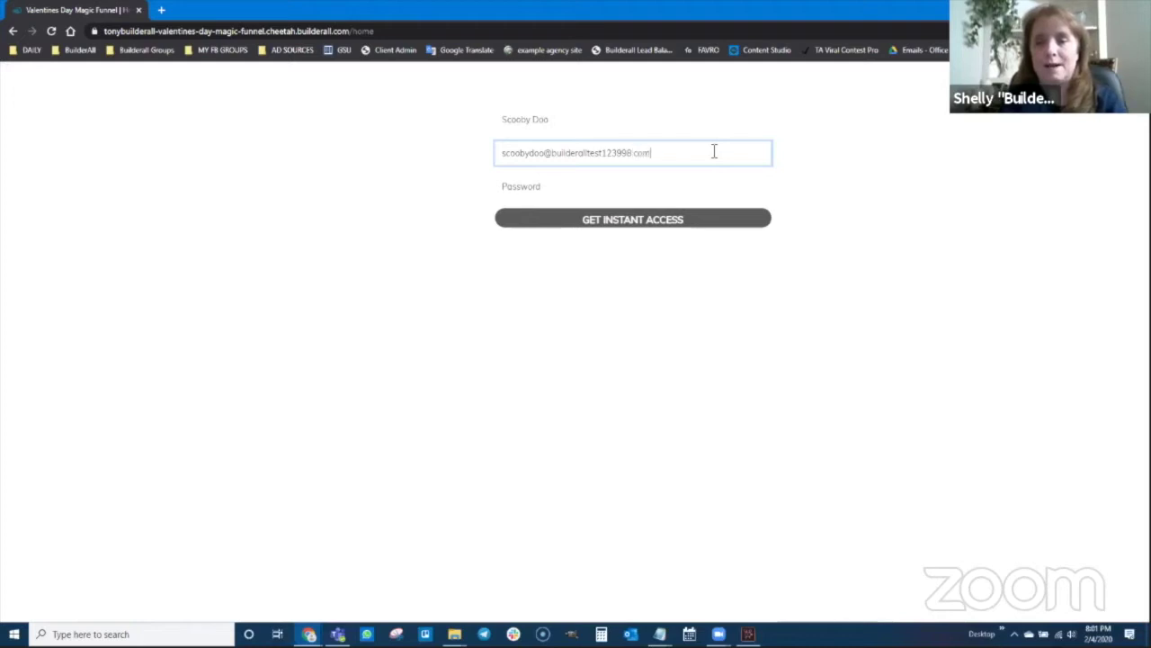
pyautogui.press('Tab')
pyautogui.write('**')
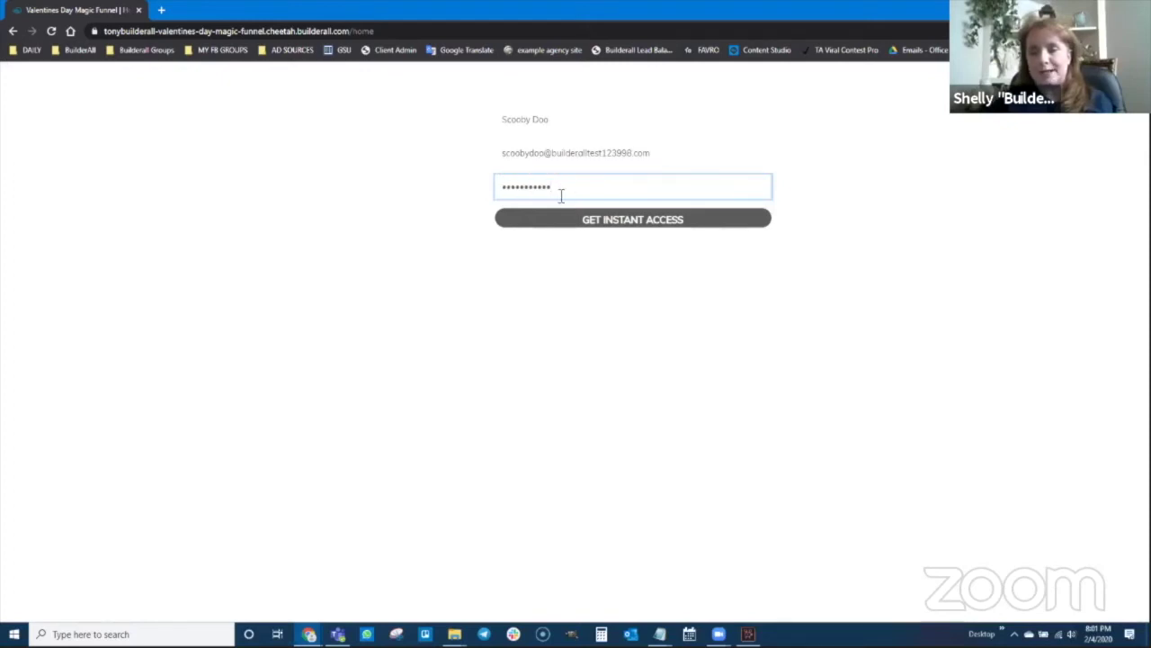
pyautogui.click(633, 221)
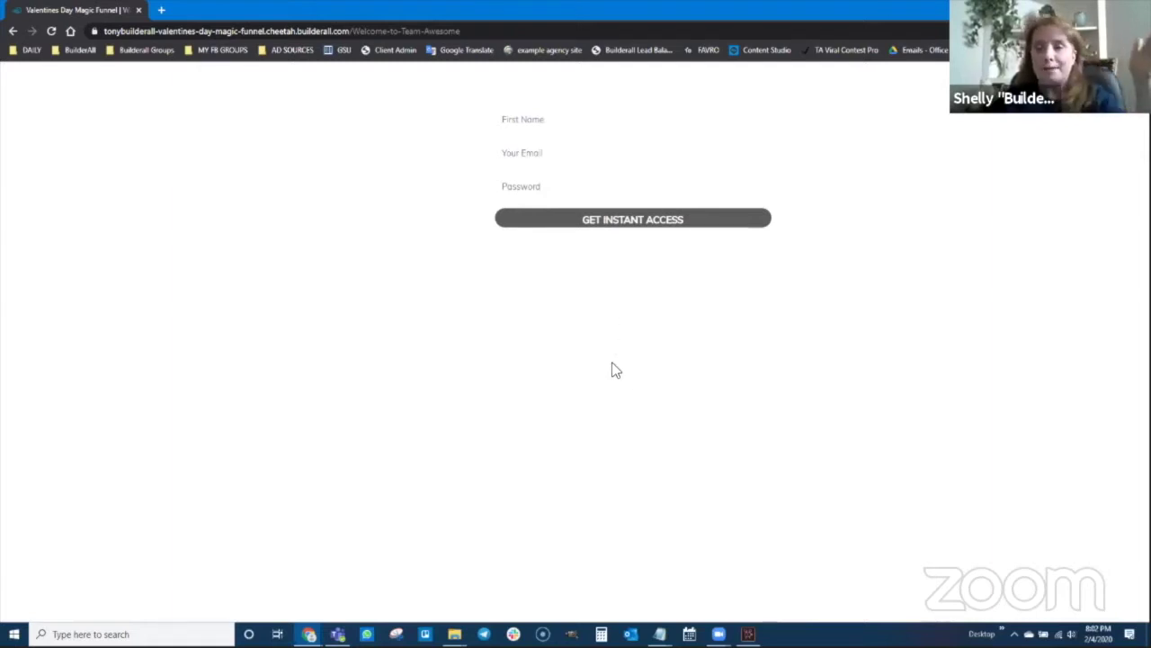
# - Back in the main Chrome window, reload the Builderall Office Leads page to show the new test lead
pyautogui.moveTo(309, 632)
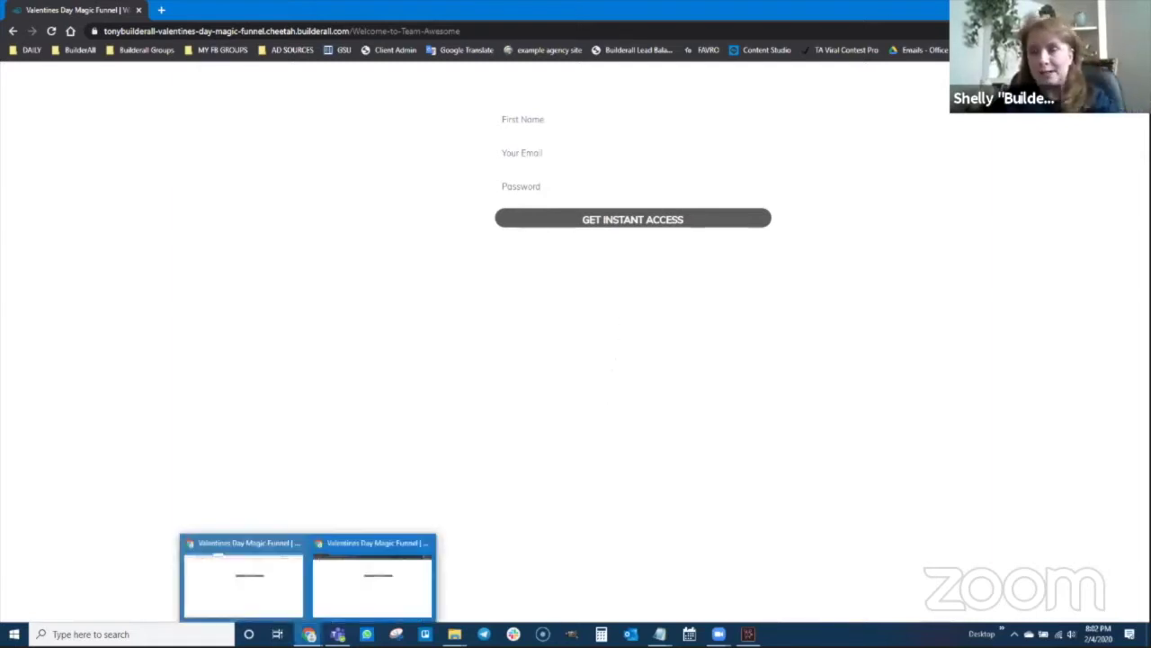
pyautogui.click(275, 581)
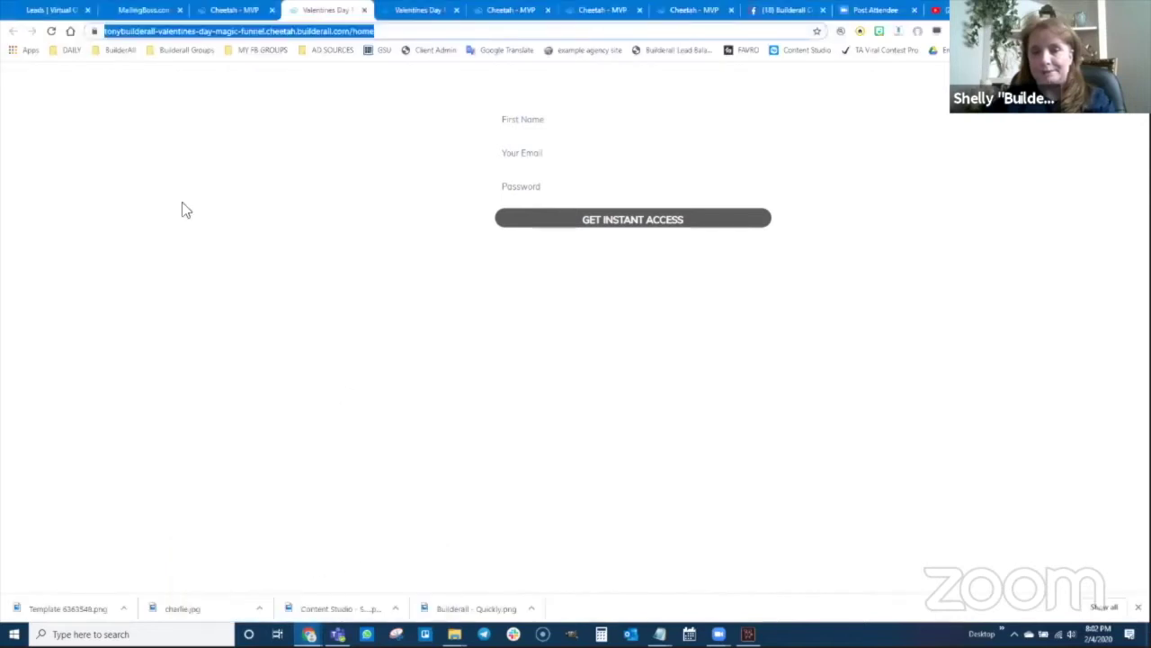
pyautogui.click(38, 11)
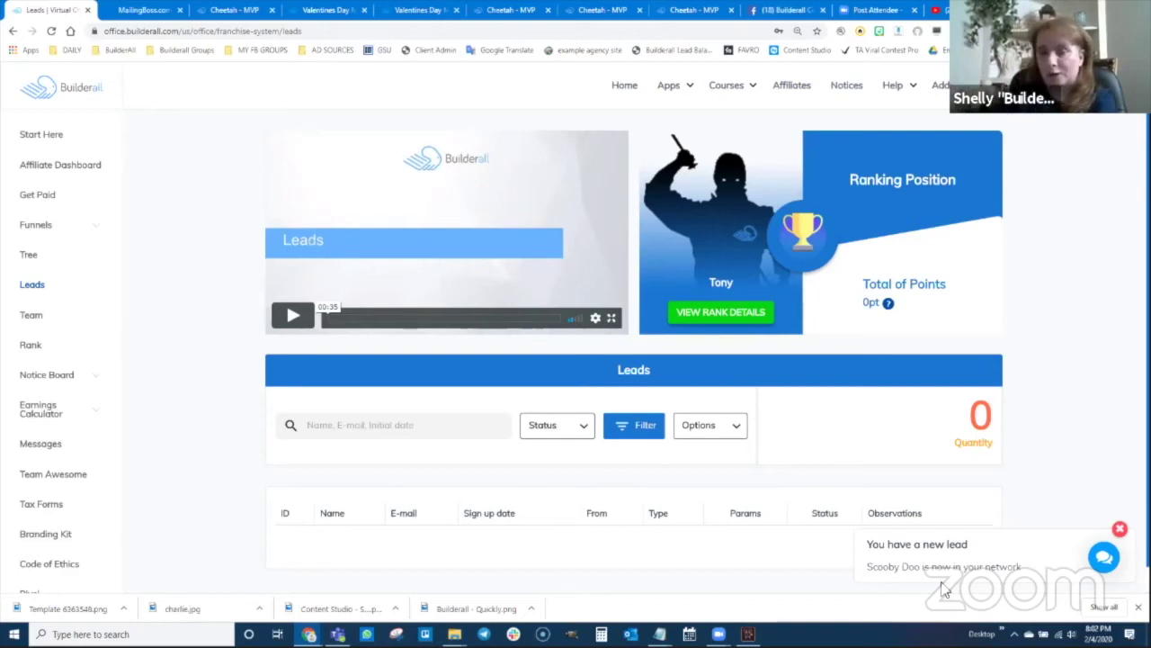
pyautogui.click(51, 31)
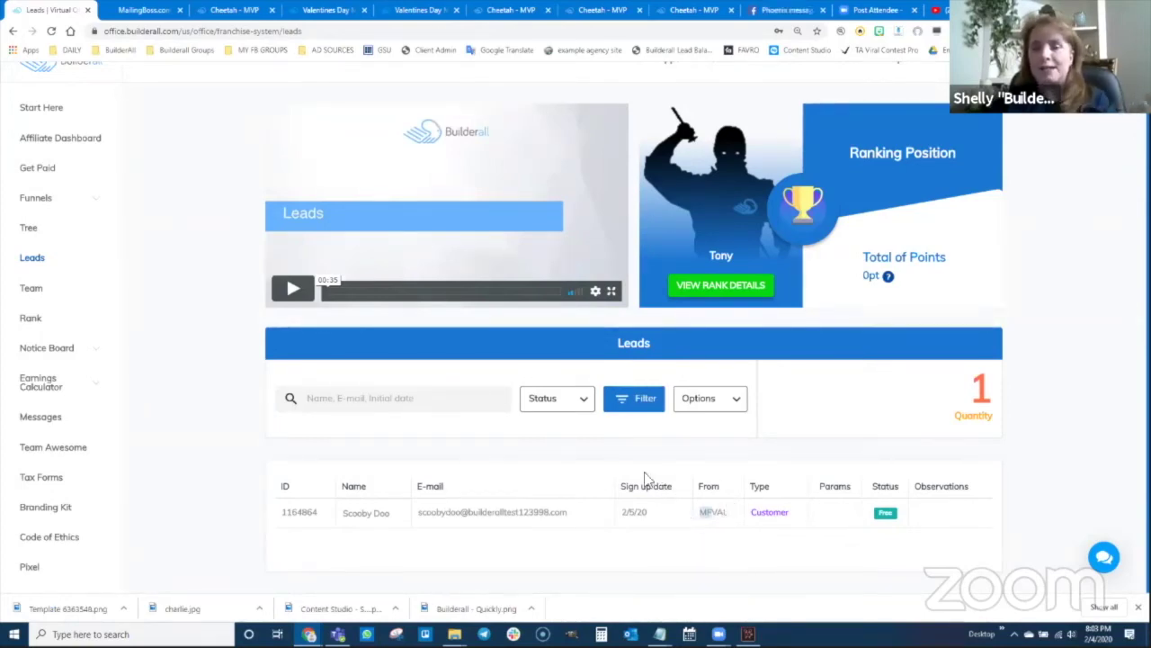
# - Open the MailingBoss Builderall Leads subscribers table and scroll to the confirmed test lead
pyautogui.click(148, 12)
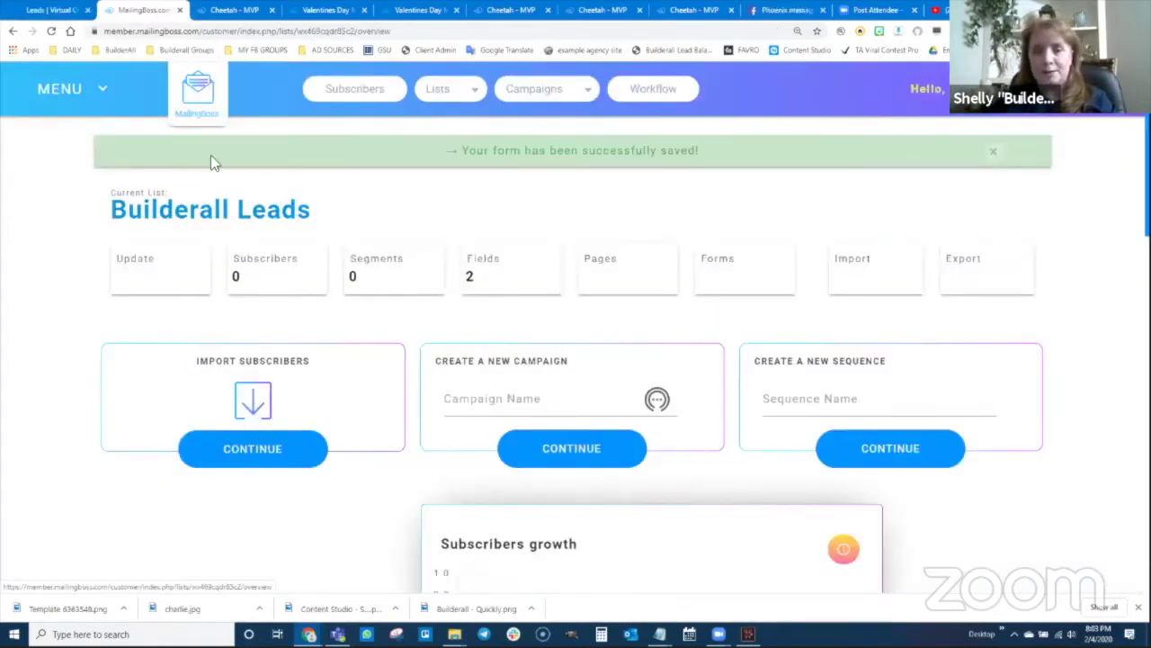
pyautogui.click(281, 277)
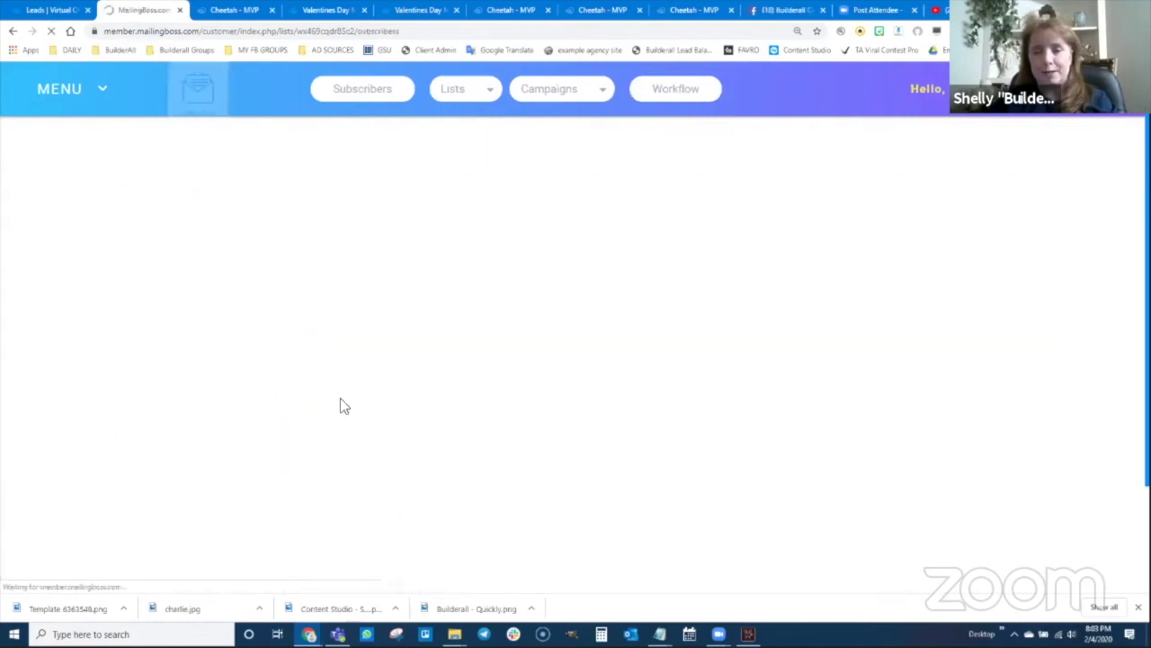
pyautogui.scroll(-1, 473, 455)
pyautogui.scroll(-1, 473, 455)
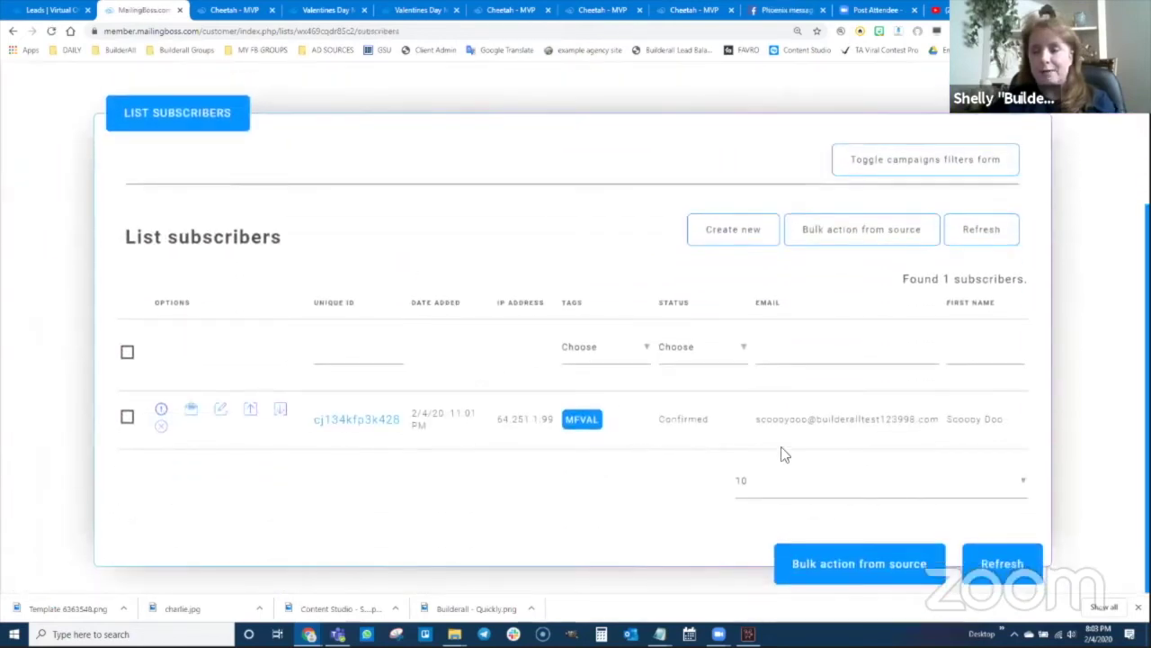
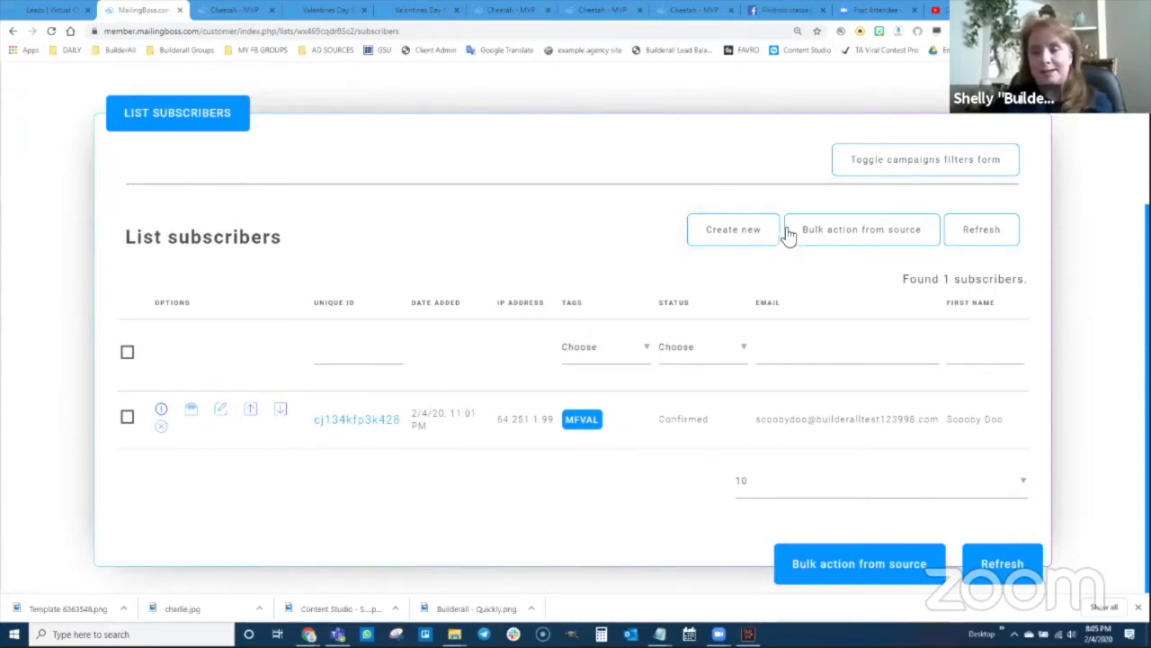
# - Show the MailingBoss list subscribers page with the confirmed test lead tagged MFVAL
pyautogui.click(742, 20)
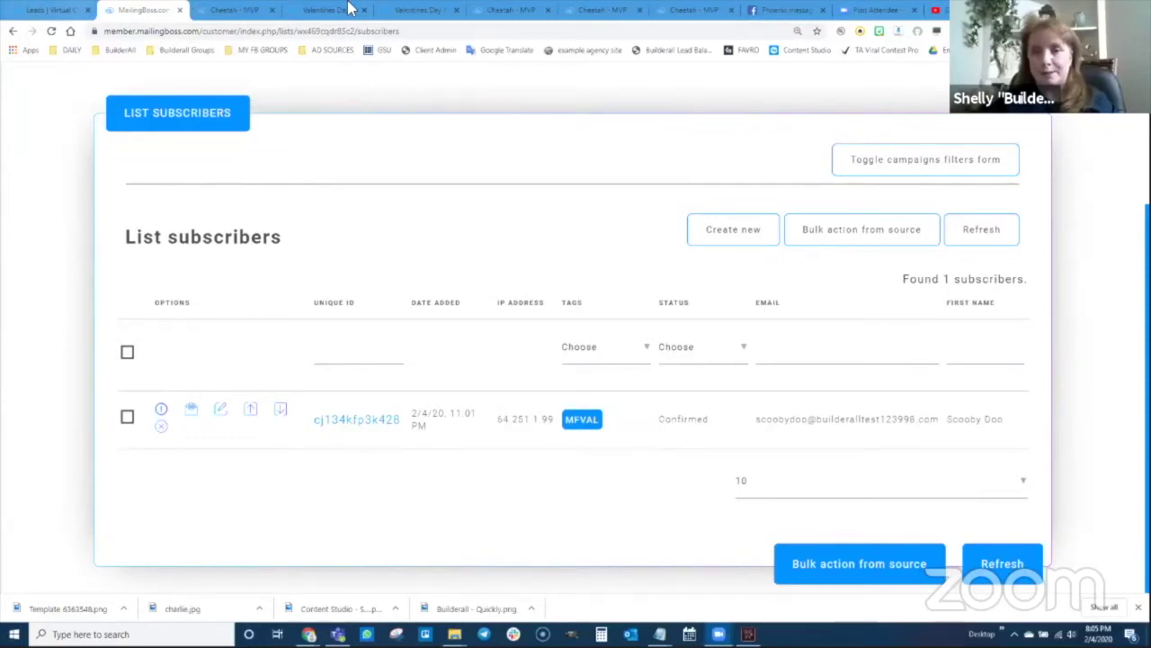
# - Return to the editor and close the contact form settings dialog
pyautogui.click(503, 12)
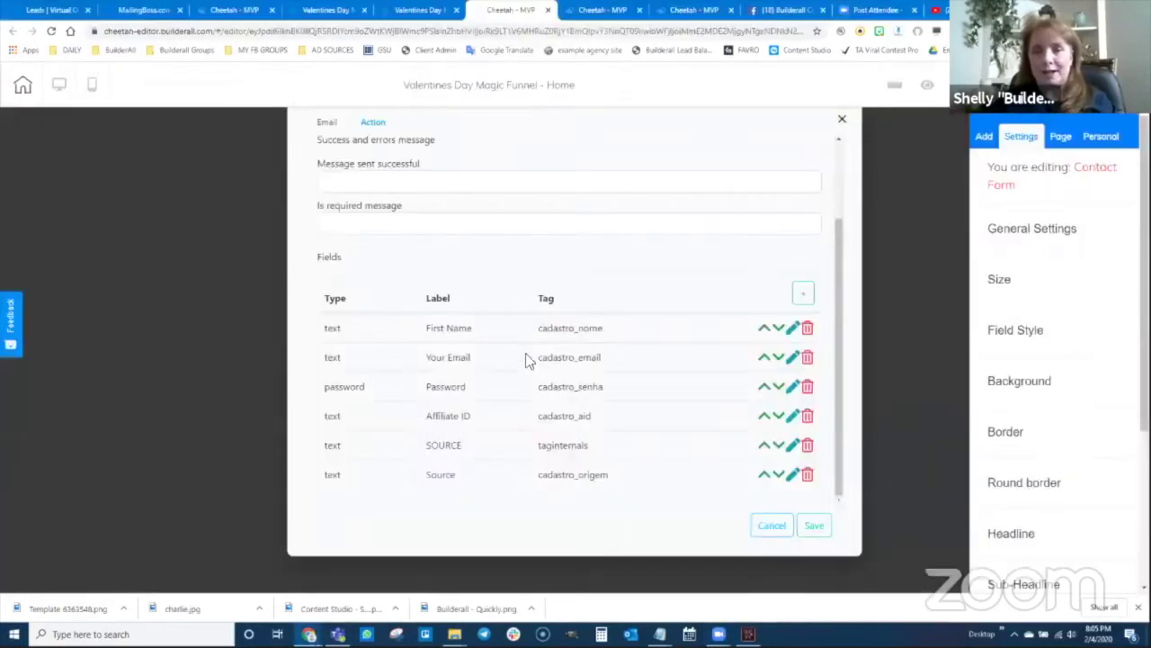
pyautogui.scroll(2, 745, 351)
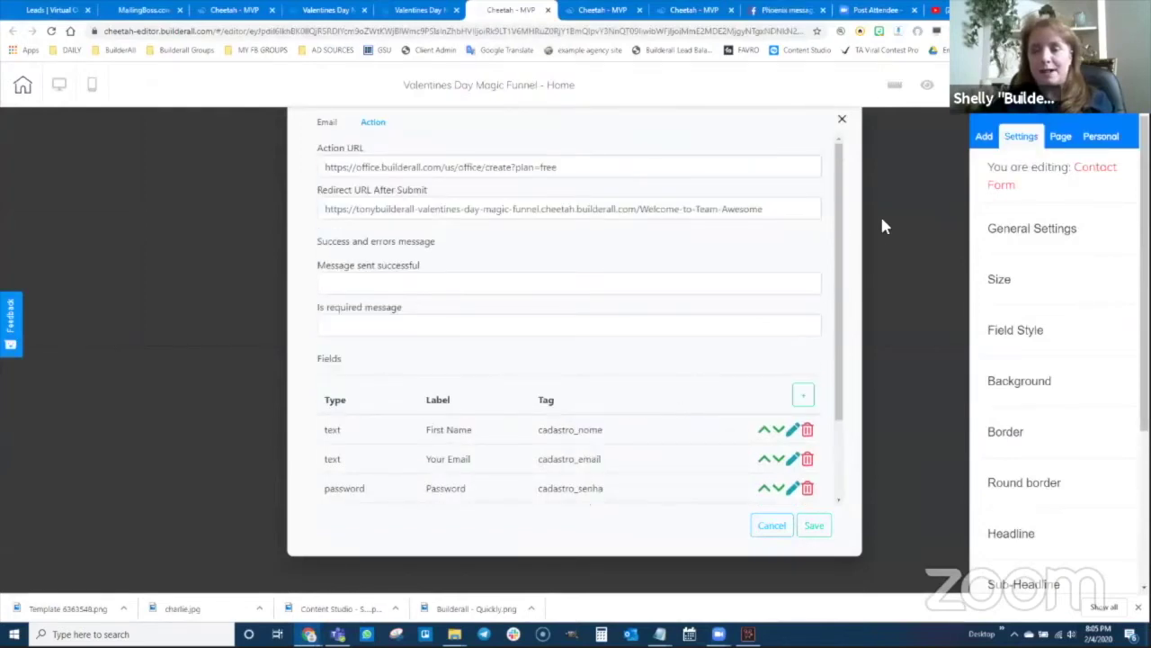
pyautogui.click(842, 119)
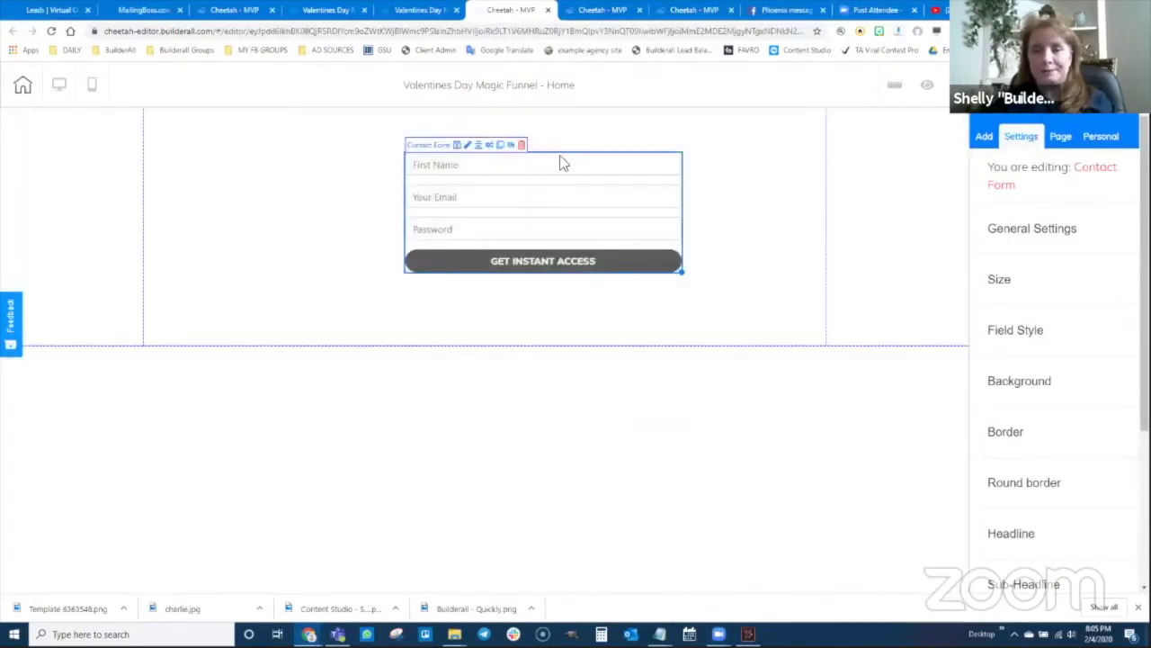
# - Close the duplicate editor and Valentines Day tabs, ending on the funnel's My pages list
pyautogui.click(614, 12)
pyautogui.click(425, 11)
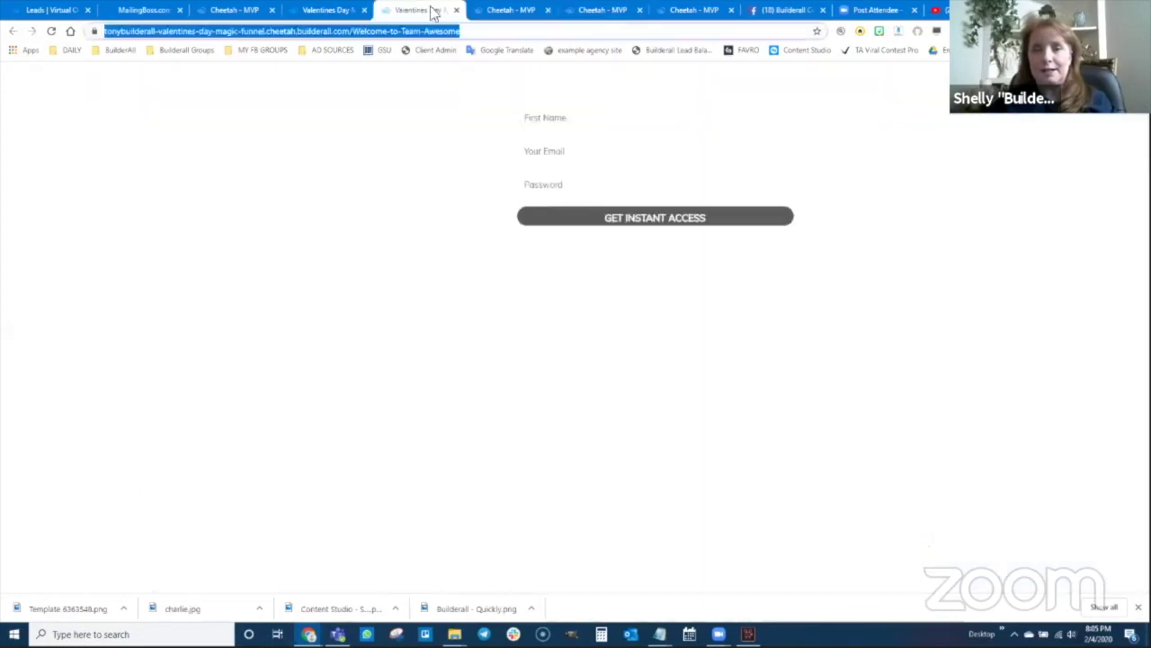
pyautogui.click(720, 11)
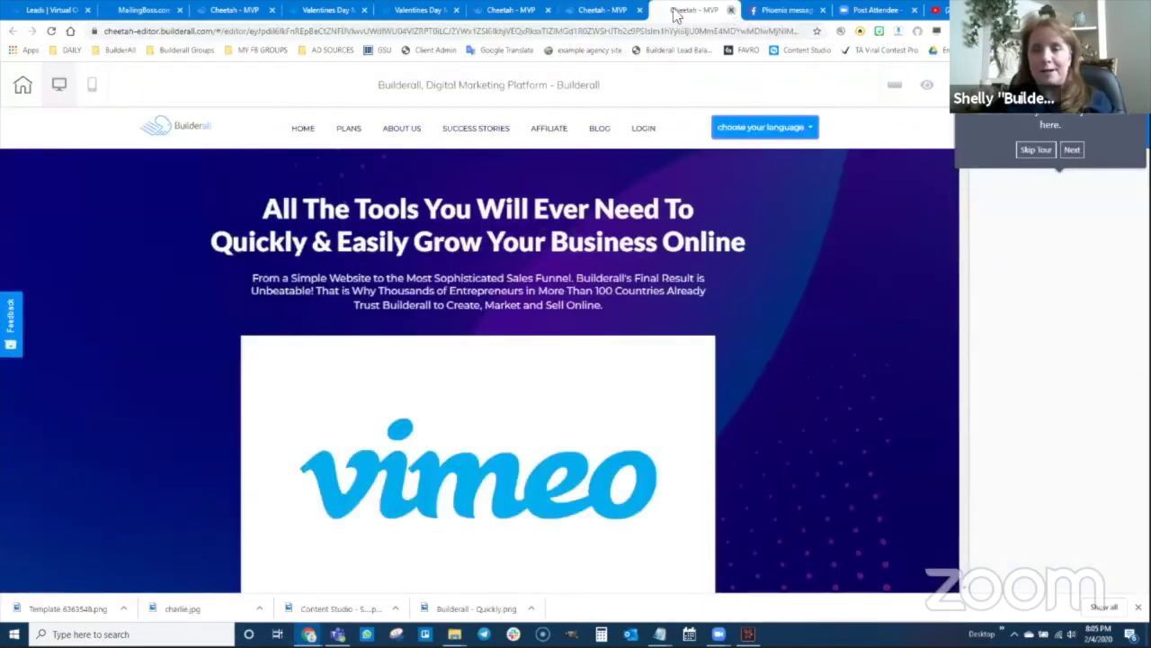
pyautogui.click(731, 10)
pyautogui.click(621, 12)
pyautogui.click(639, 10)
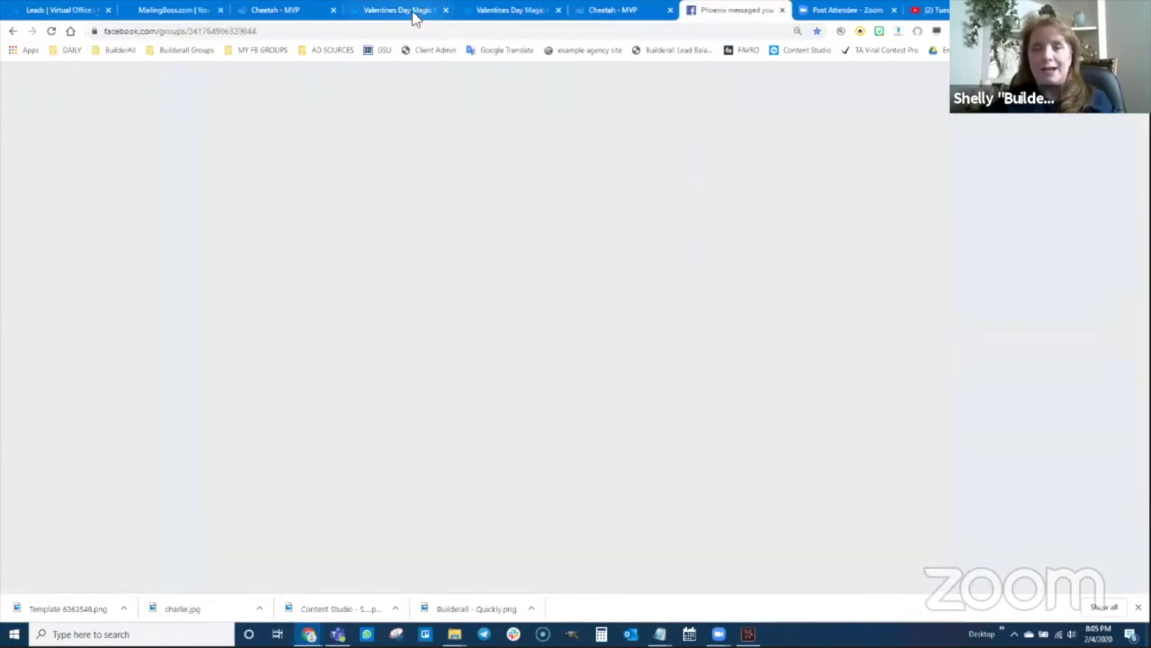
pyautogui.click(520, 11)
pyautogui.click(558, 11)
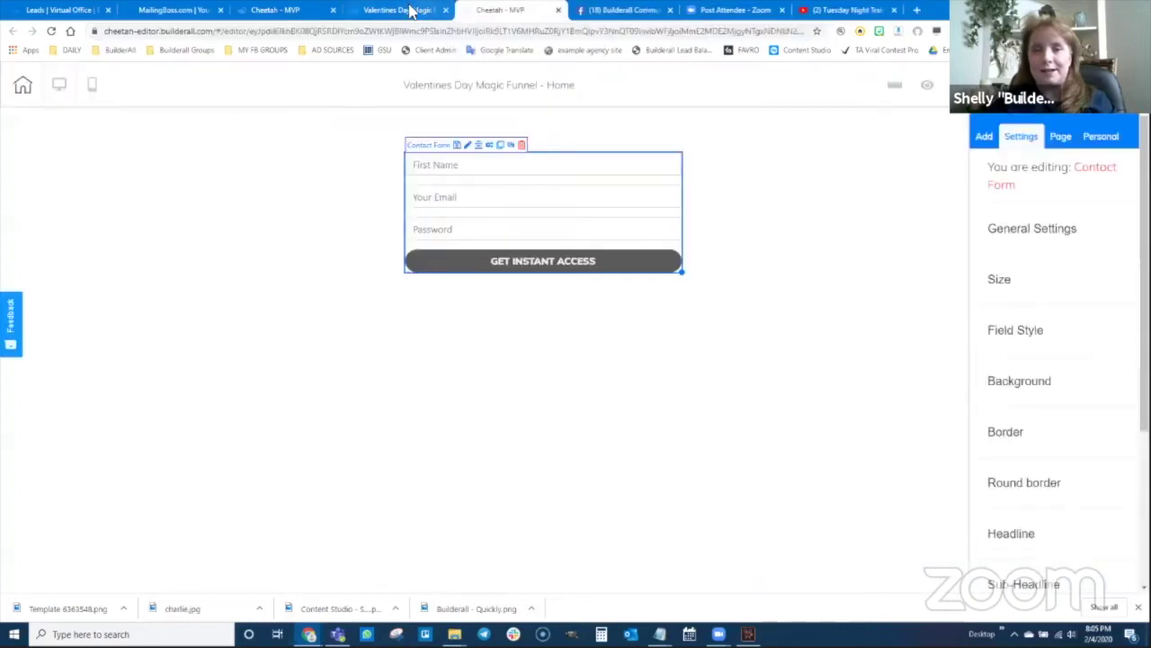
pyautogui.click(446, 11)
pyautogui.click(501, 10)
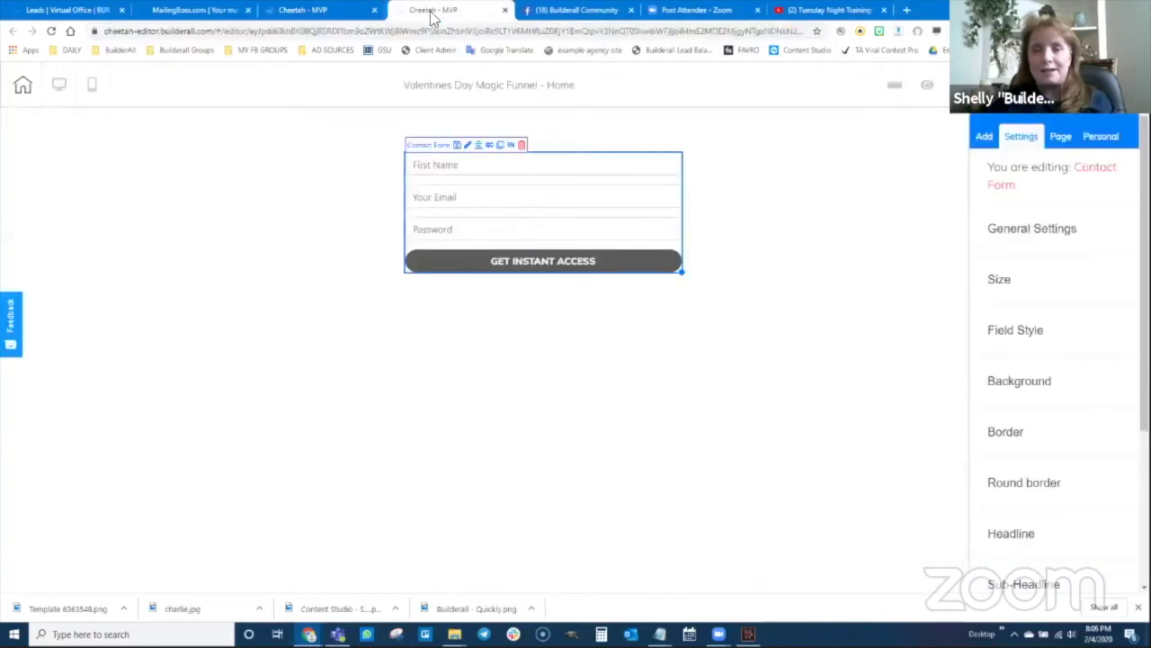
pyautogui.click(314, 10)
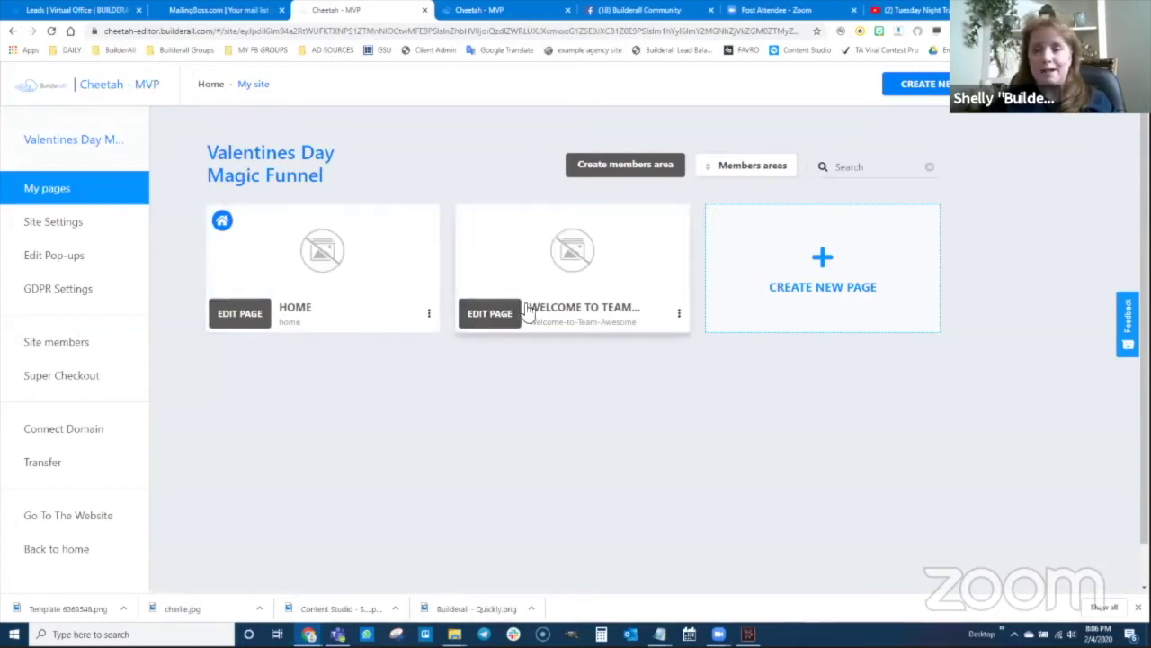
# - Edit the Welcome to Team Awesome page and add a blank panel to it
pyautogui.click(490, 316)
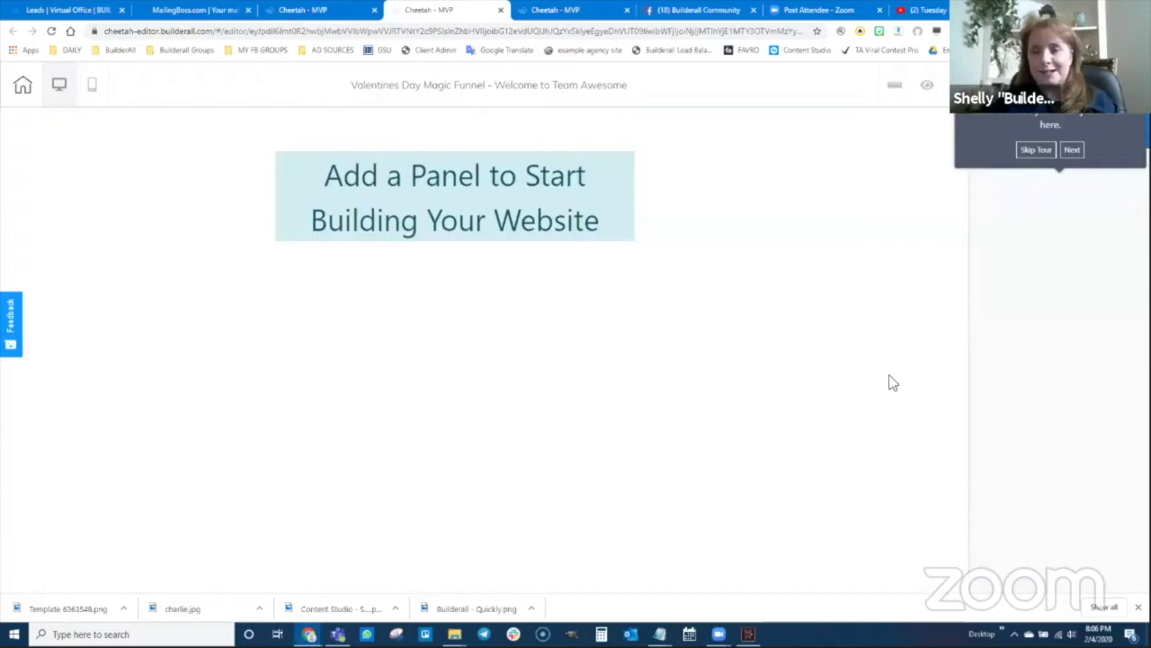
pyautogui.click(1035, 149)
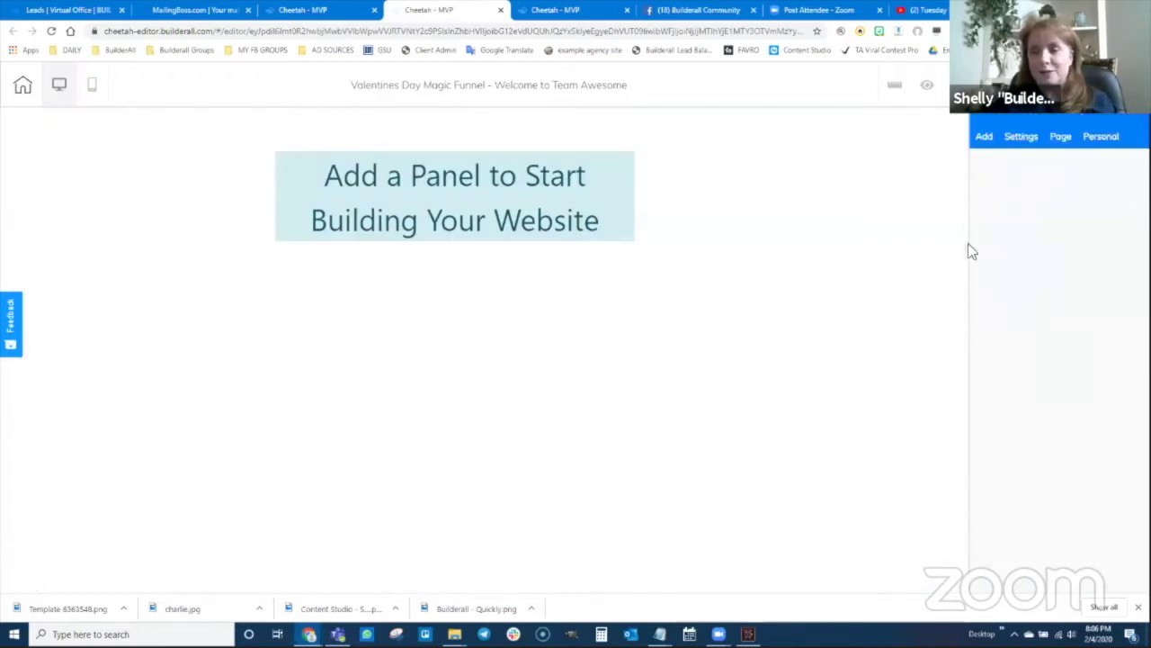
pyautogui.click(984, 144)
pyautogui.click(1022, 241)
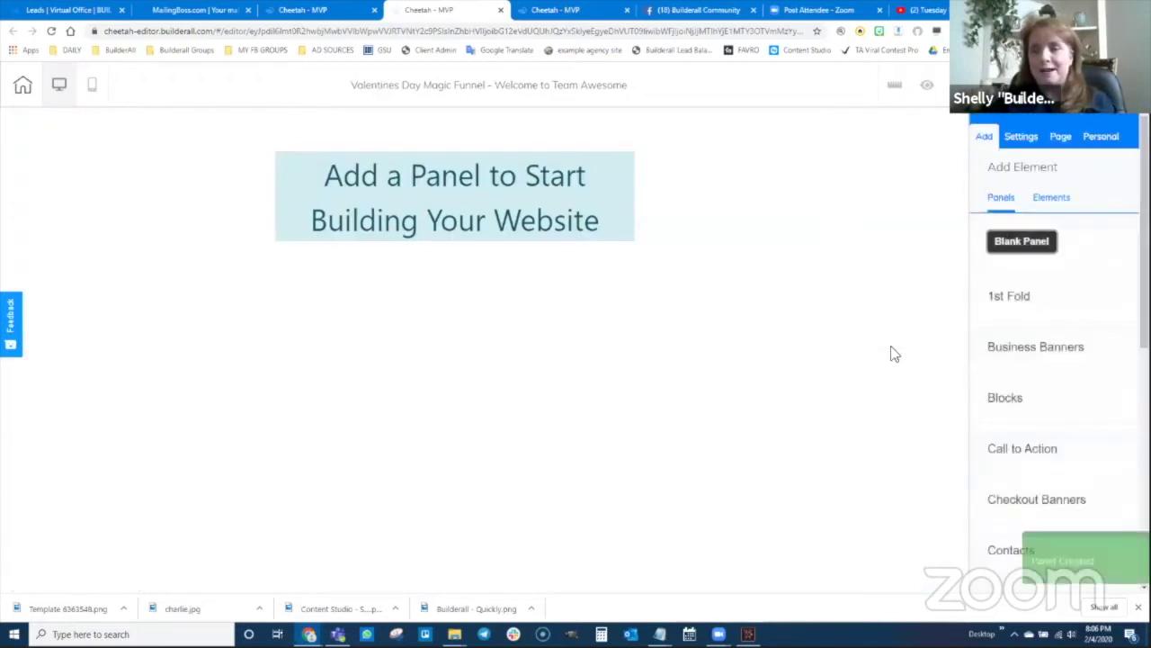
# - Place a Title H1 heading in the panel reading 'Welcome to Team Awesome'
pyautogui.click(1052, 199)
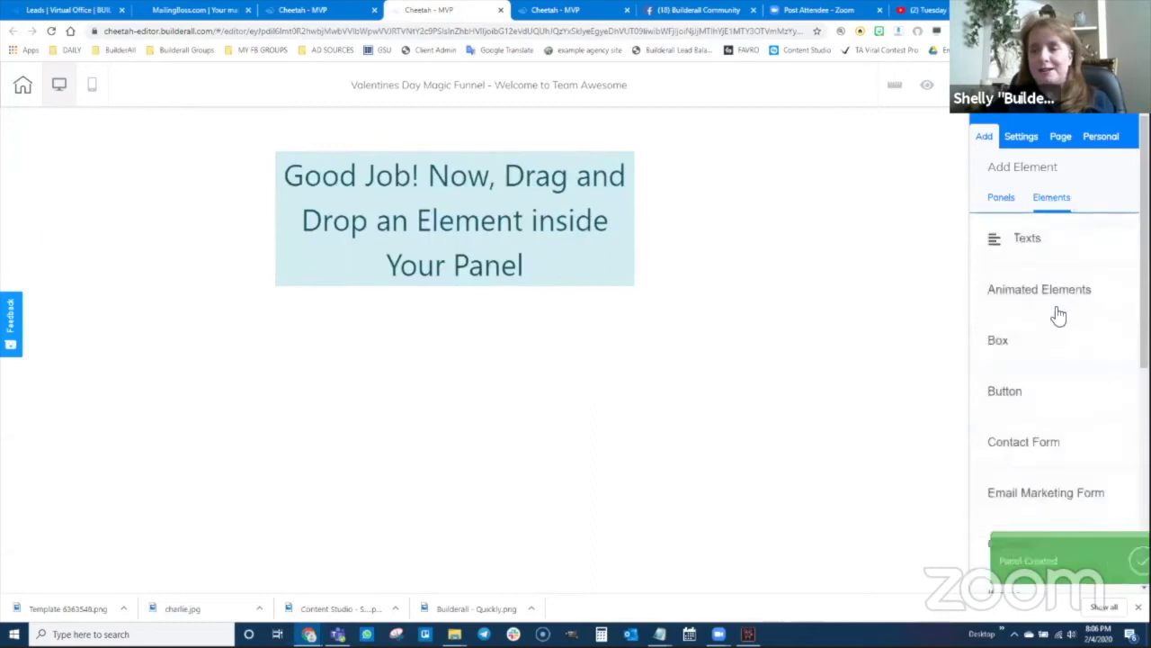
pyautogui.moveTo(1027, 244); pyautogui.dragTo(729, 258)
pyautogui.click(1022, 247)
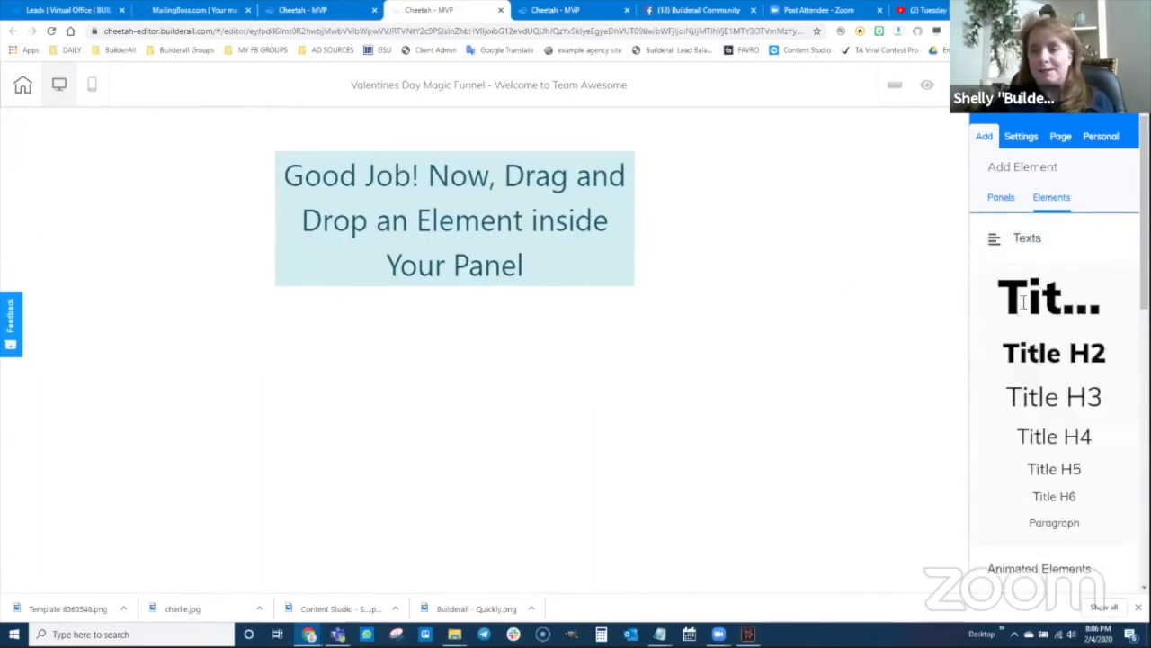
pyautogui.moveTo(1023, 303); pyautogui.dragTo(492, 252)
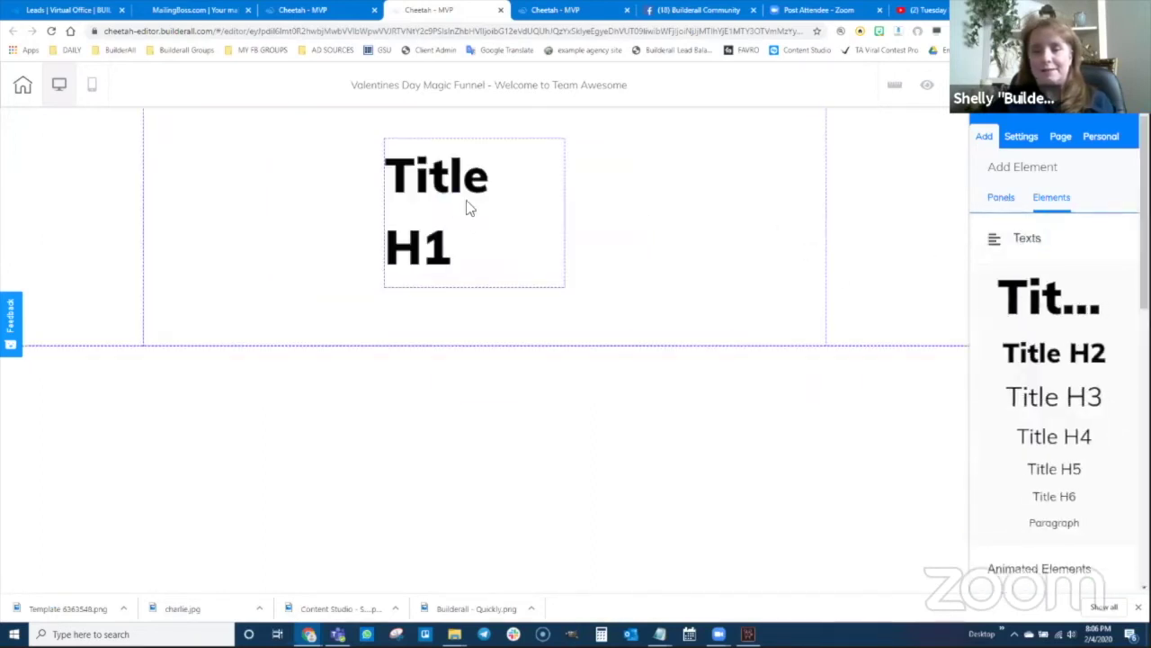
pyautogui.click(467, 207)
pyautogui.doubleClick(463, 185)
pyautogui.tripleClick(441, 189)
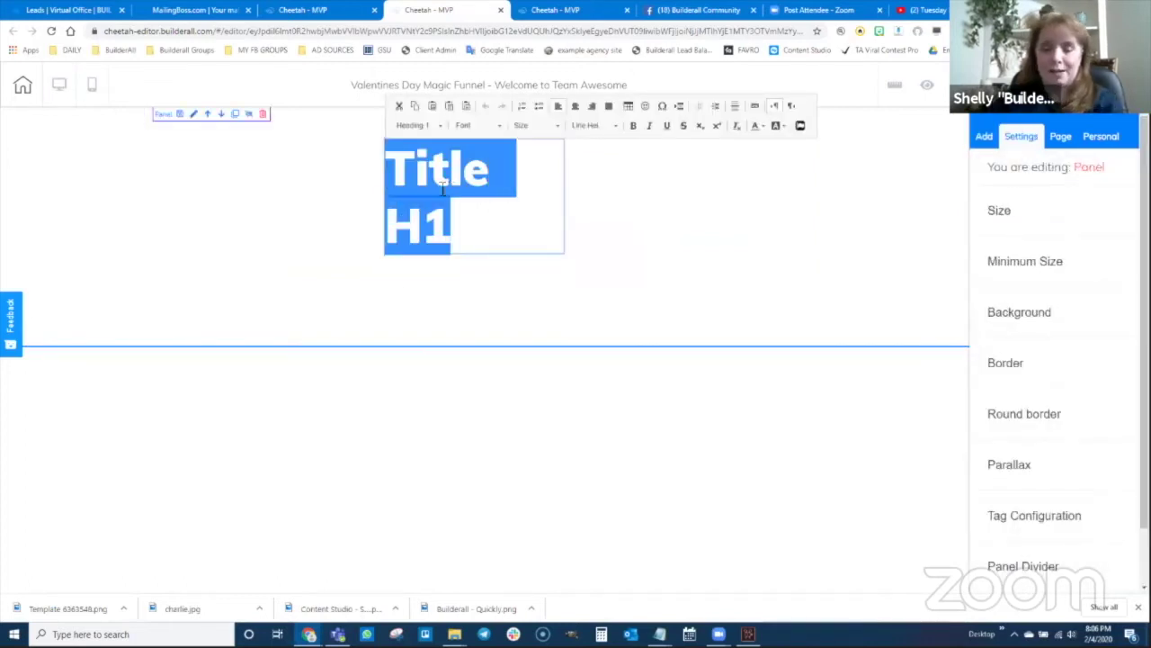
pyautogui.write('Welcome to Team A')
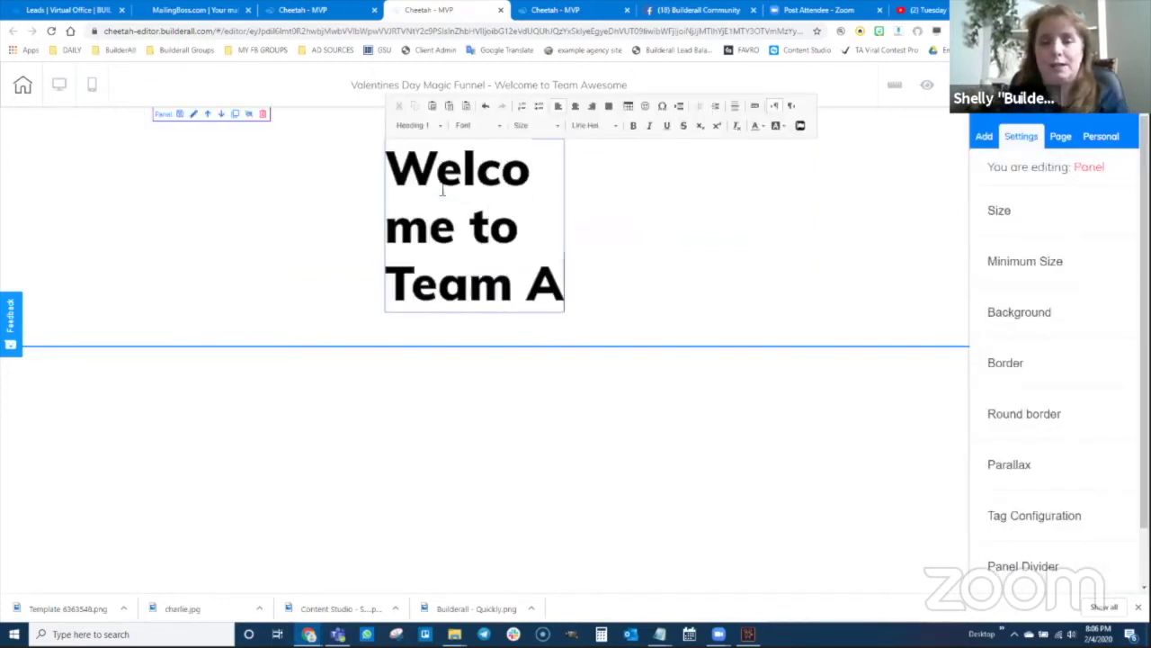
pyautogui.write('wesome')
pyautogui.click(692, 166)
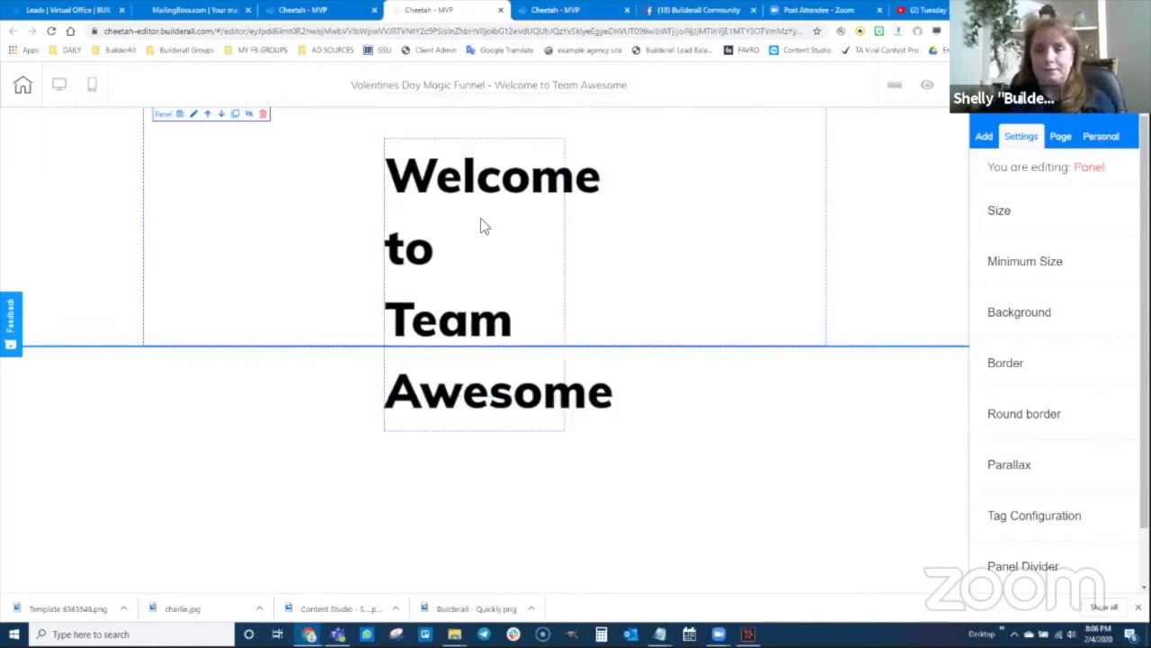
# - Resize the heading to wrap onto two lines, centre-align its text and centre it in the panel
pyautogui.click(483, 225)
pyautogui.moveTo(567, 429); pyautogui.dragTo(1005, 160)
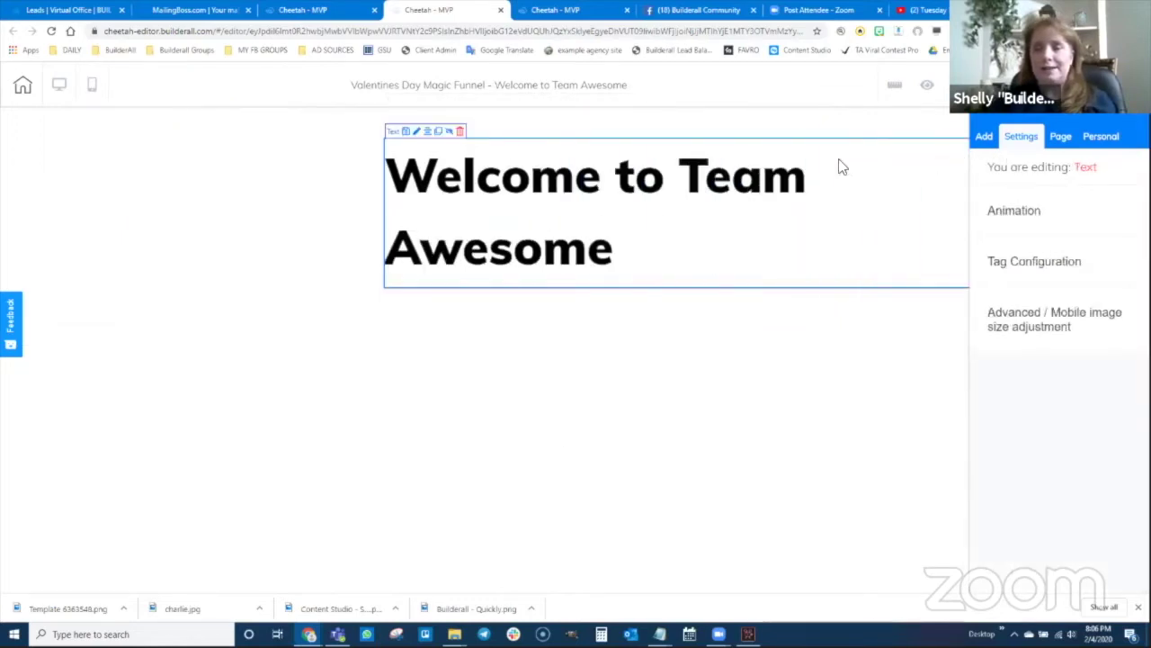
pyautogui.moveTo(738, 170); pyautogui.dragTo(468, 171)
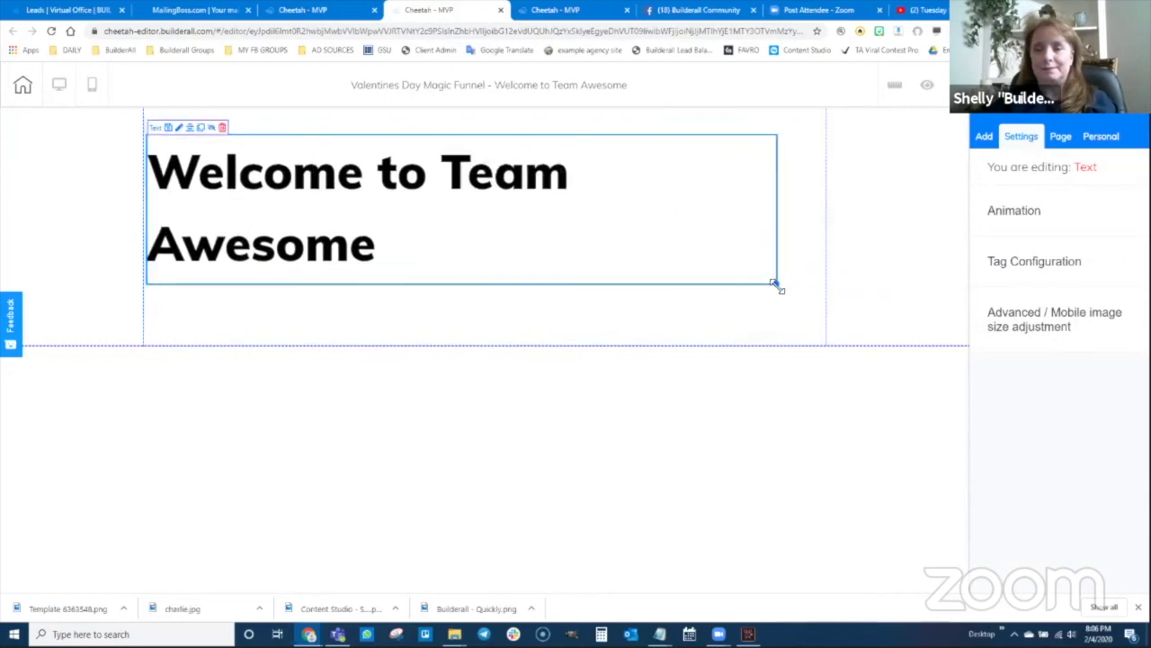
pyautogui.moveTo(776, 285); pyautogui.dragTo(549, 236)
pyautogui.click(330, 199)
pyautogui.click(333, 187)
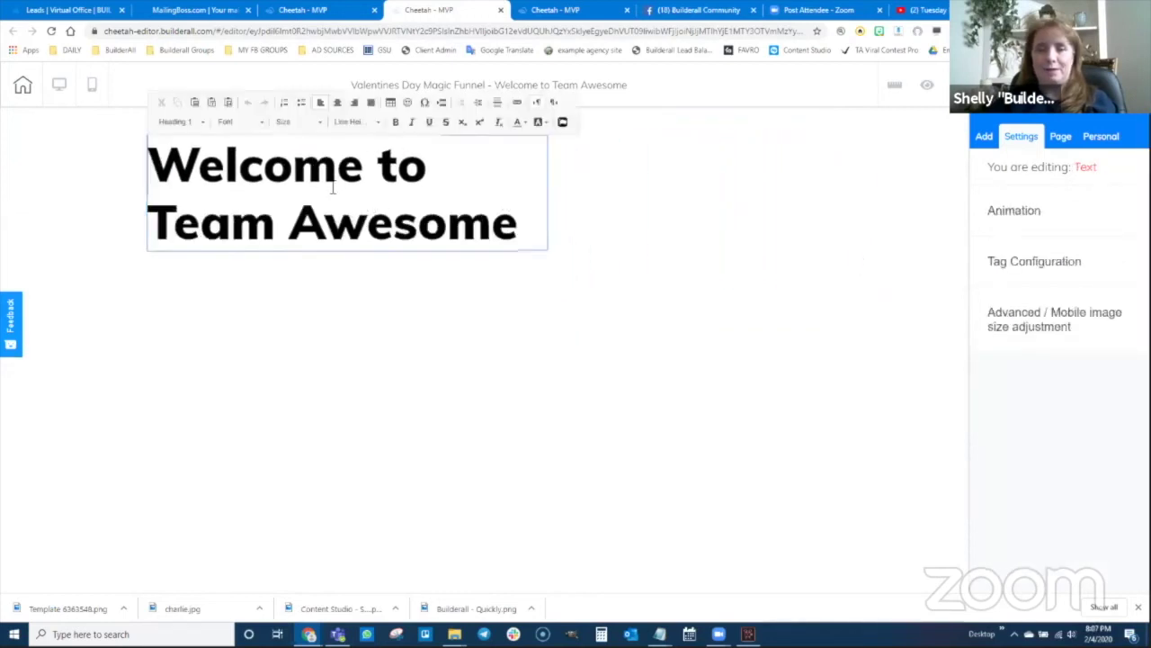
pyautogui.click(337, 102)
pyautogui.click(586, 215)
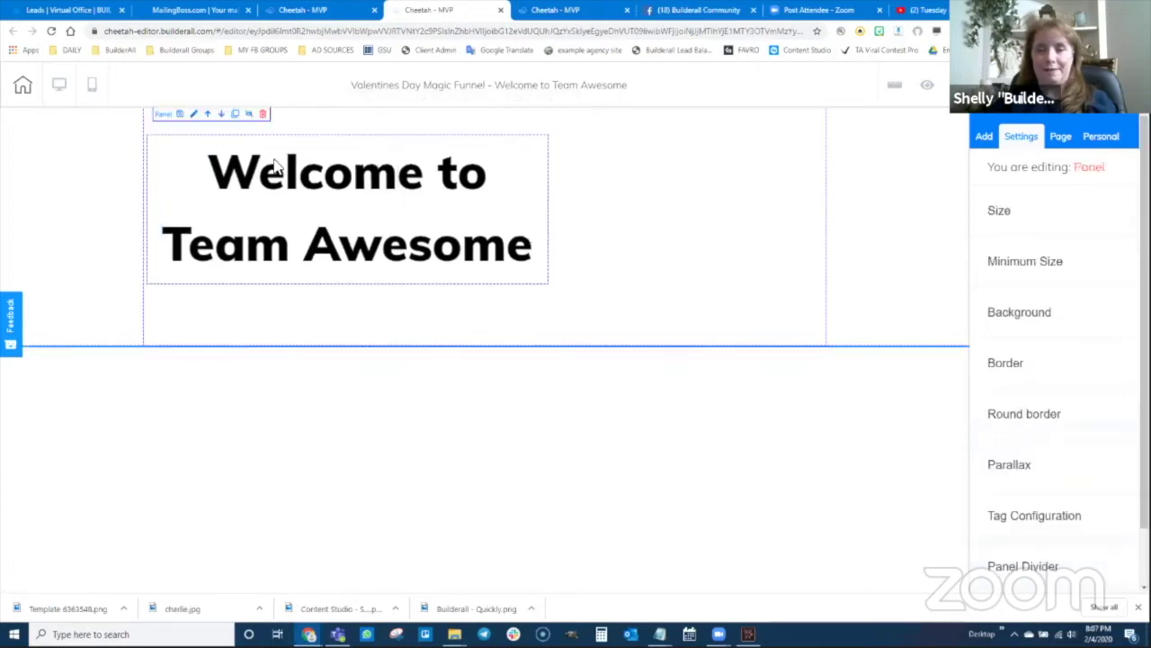
pyautogui.click(270, 172)
pyautogui.click(190, 128)
pyautogui.moveTo(493, 225); pyautogui.dragTo(496, 219)
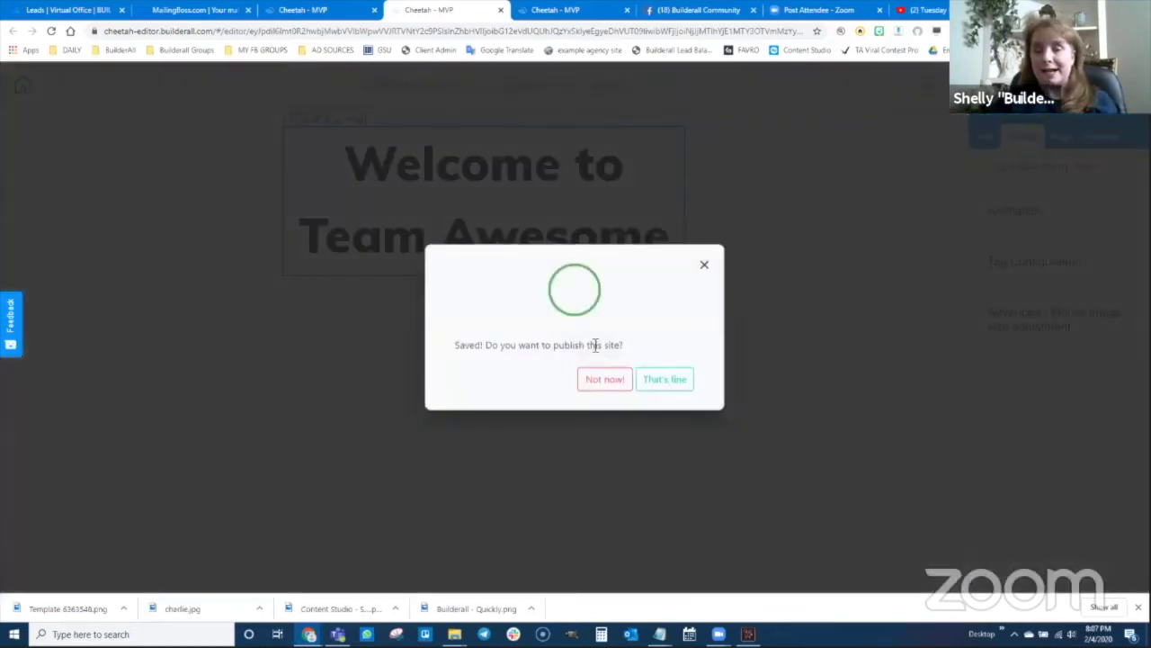
# - Publish the funnel site, confirm the publish prompts, and reload the funnel's page list
pyautogui.click(666, 385)
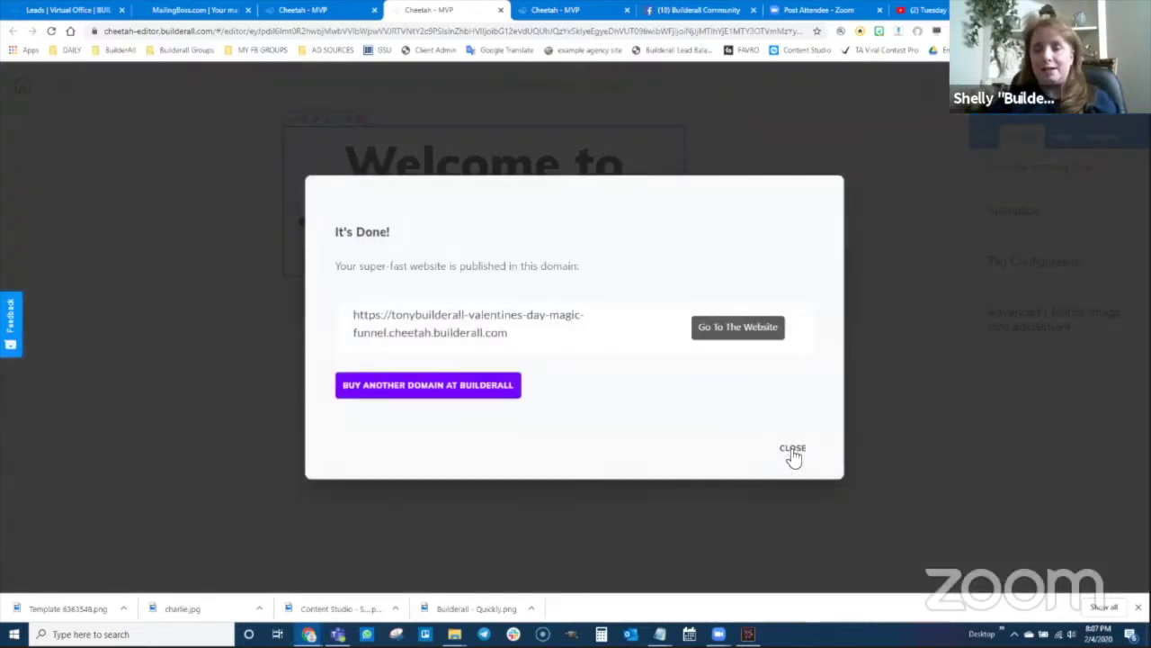
pyautogui.click(793, 448)
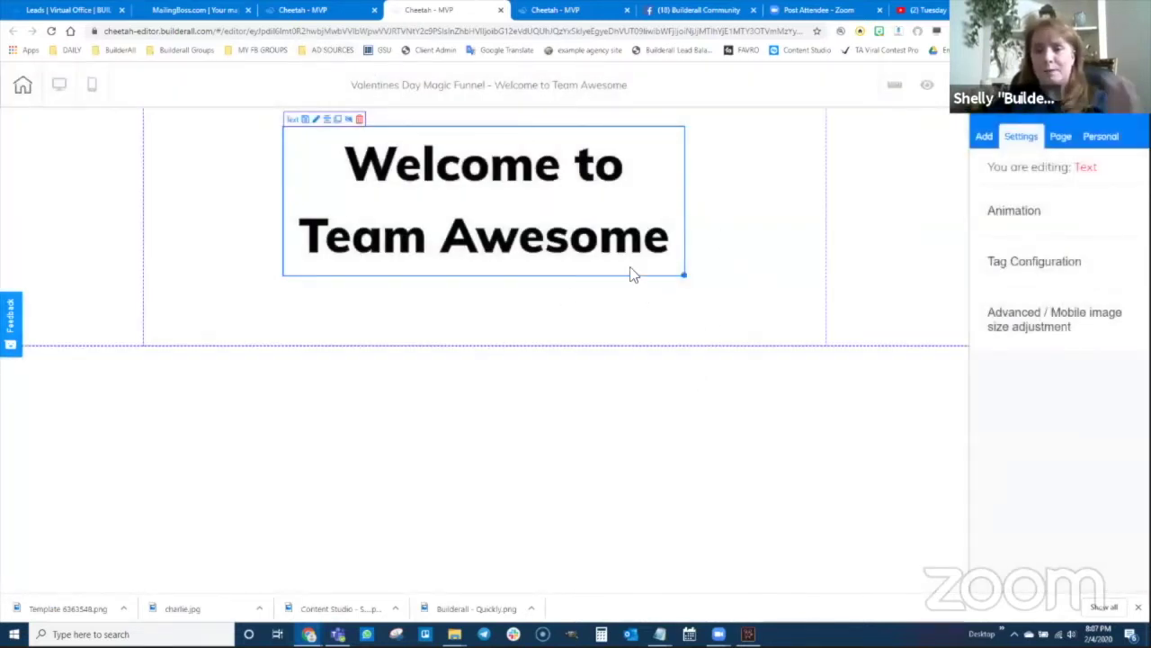
pyautogui.click(295, 11)
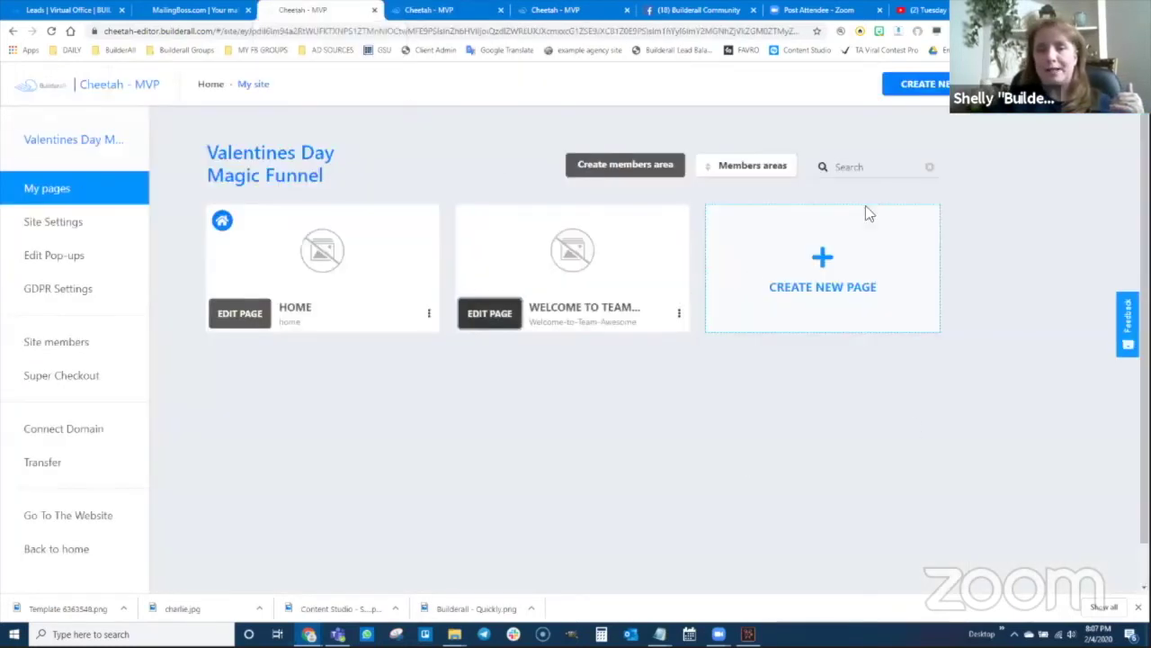
pyautogui.click(1046, 119)
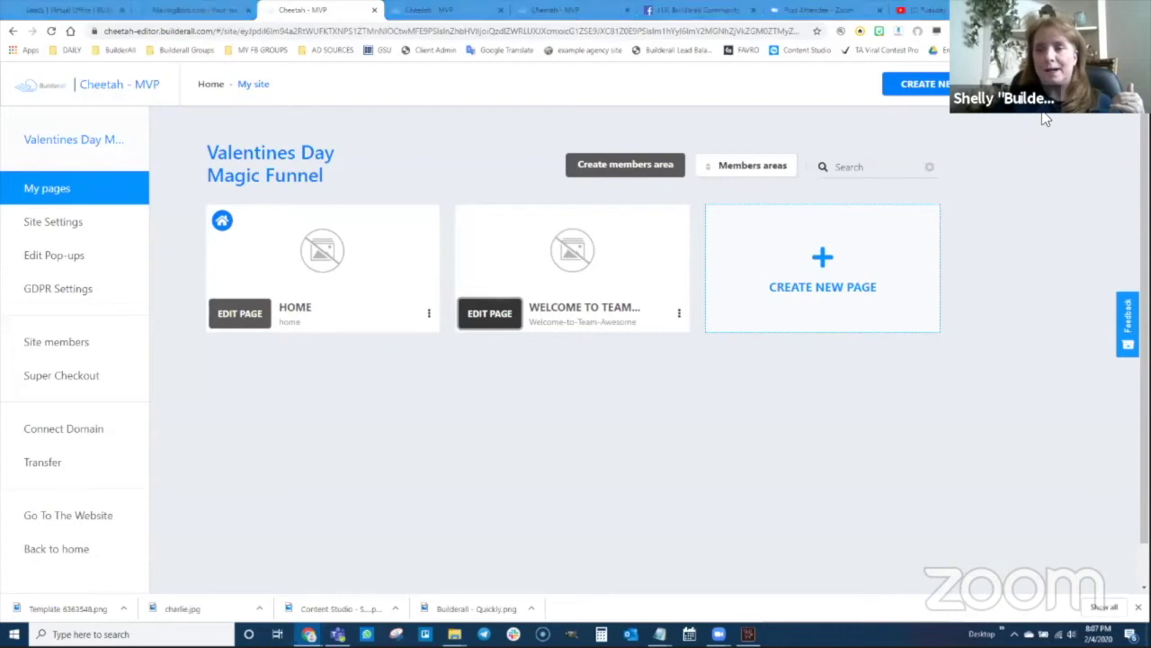
pyautogui.click(1025, 127)
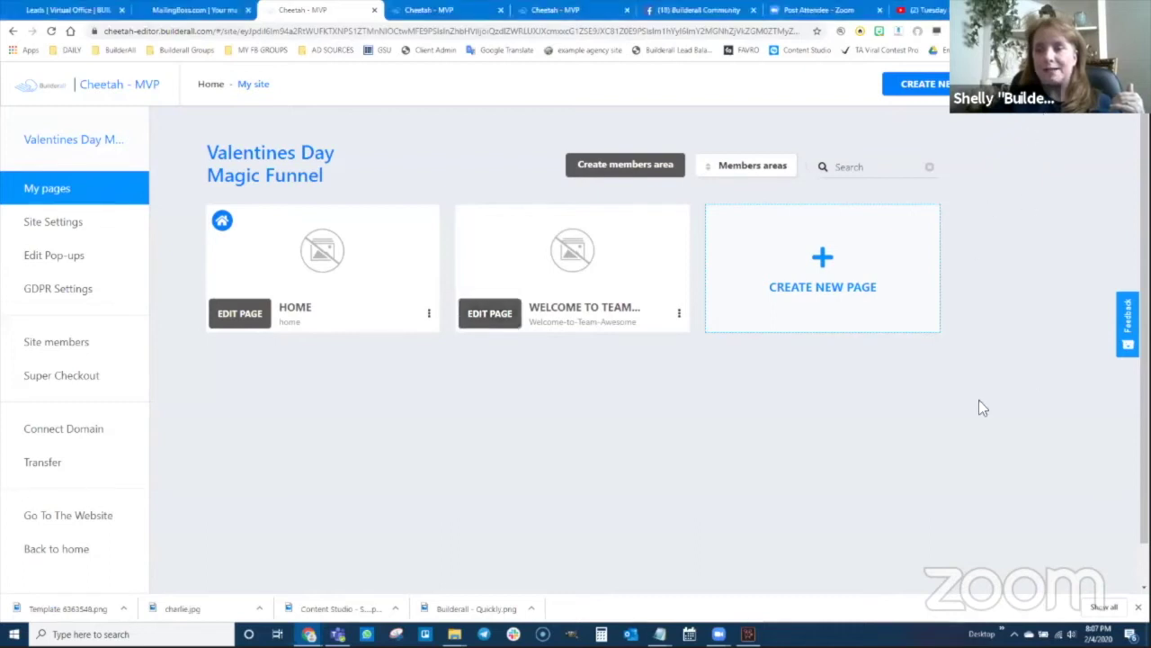
pyautogui.press('F5')
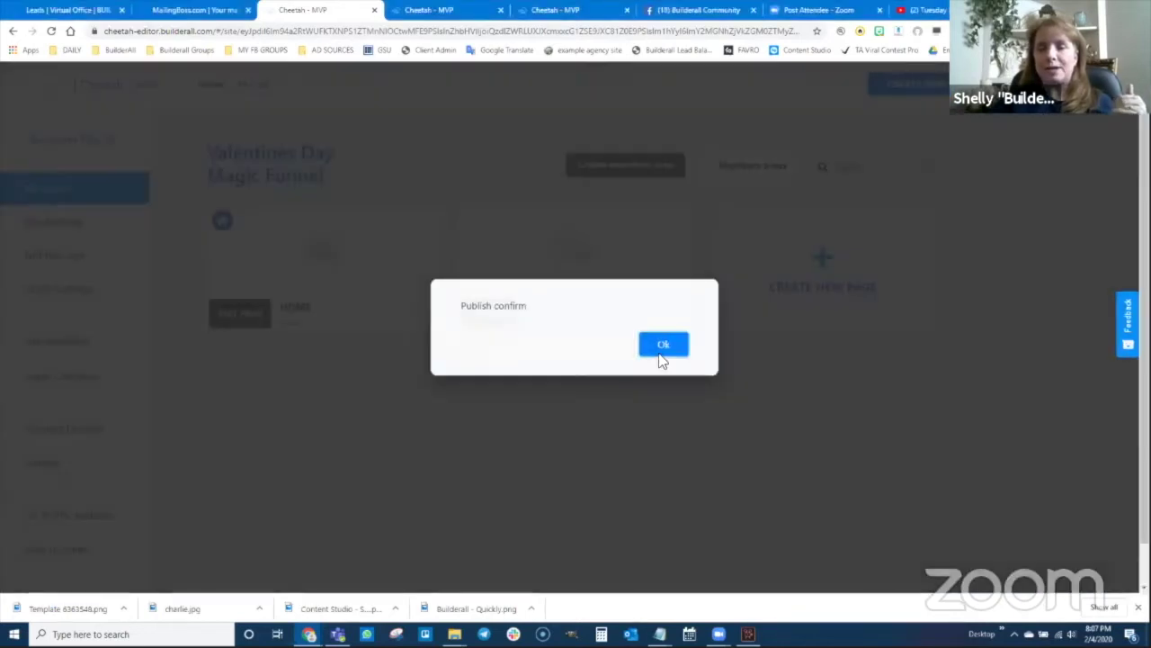
pyautogui.click(662, 347)
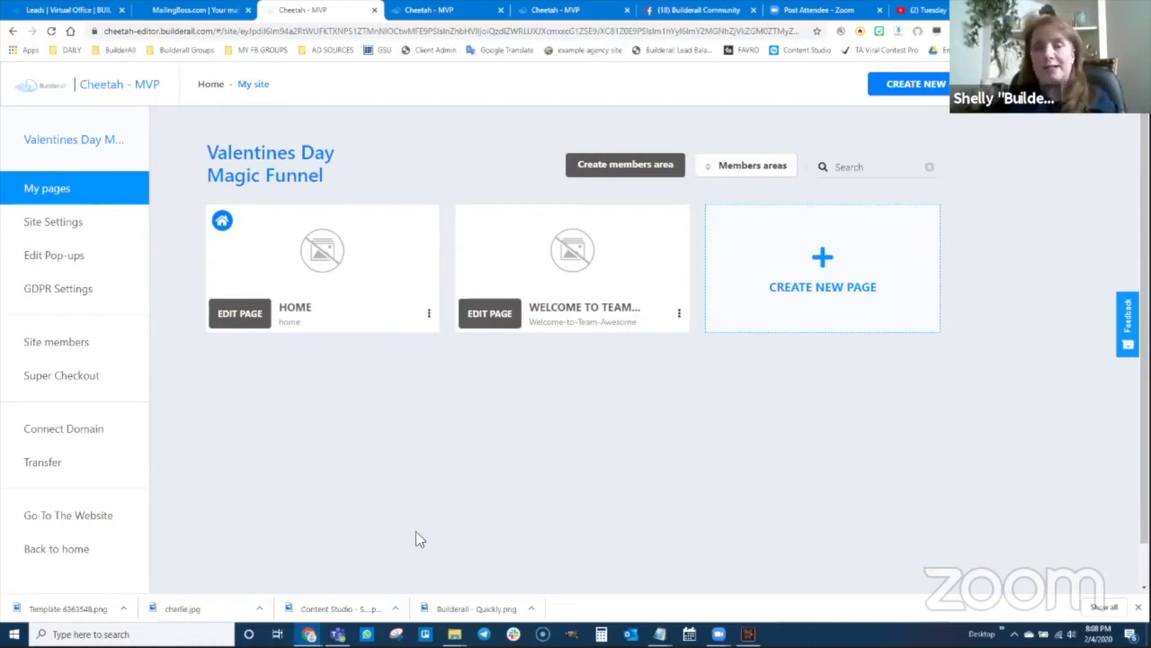
# - Open the live HOME page through its Go to the website page option
pyautogui.click(429, 313)
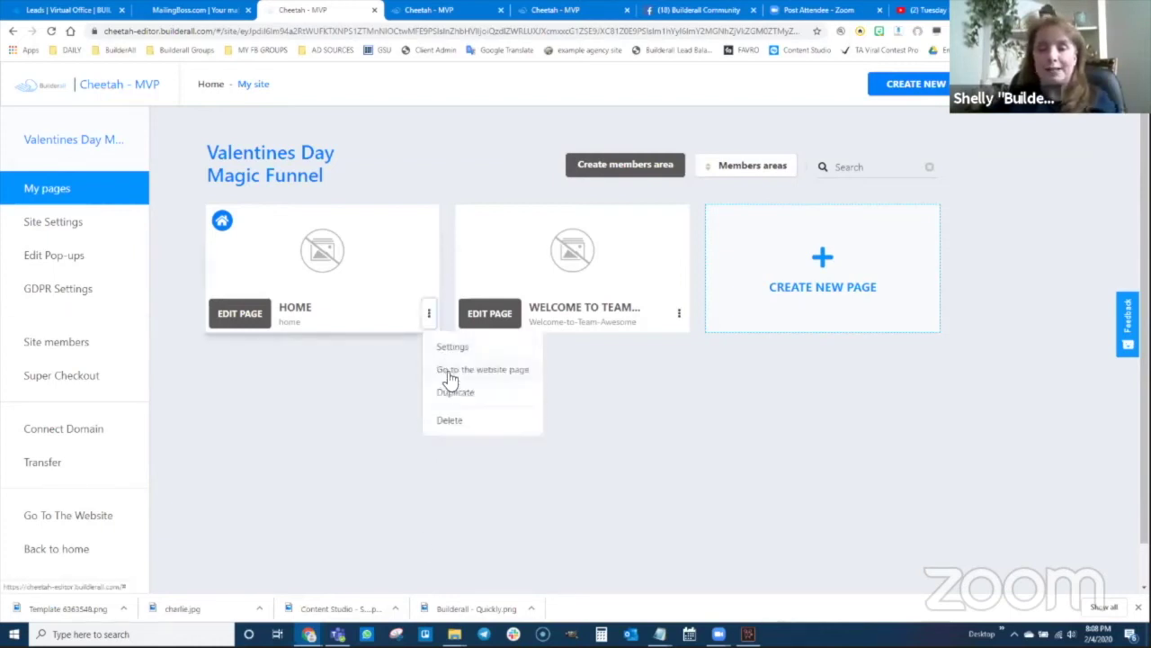
pyautogui.click(454, 375)
pyautogui.click(378, 31)
pyautogui.hotkey('ctrl', 'c')
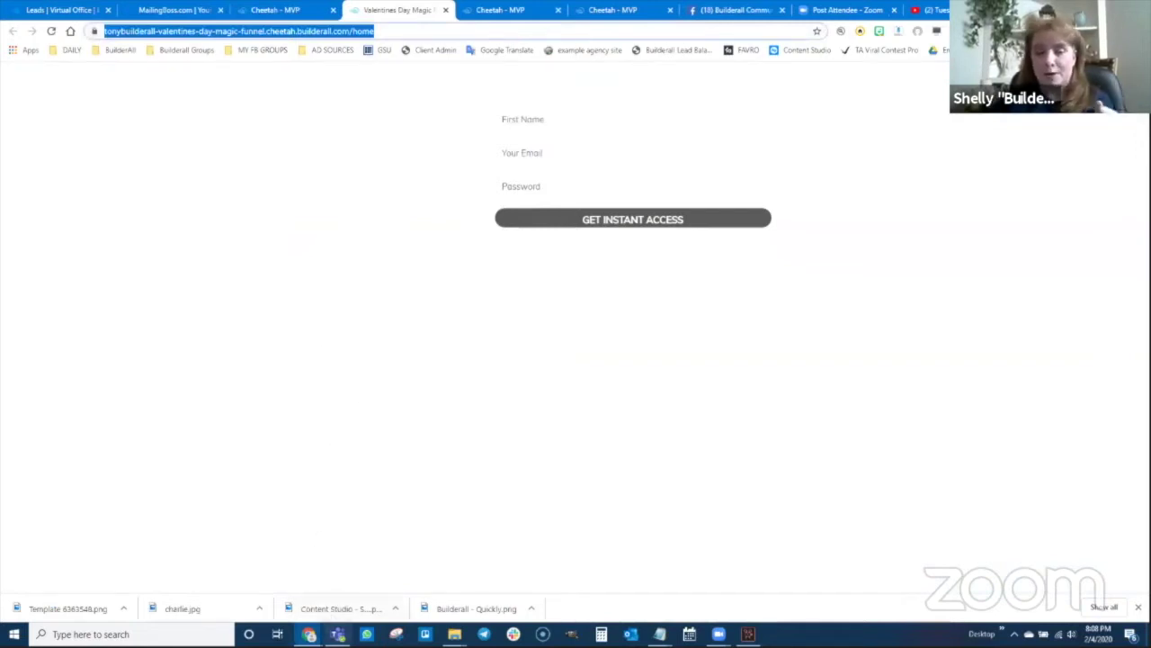
pyautogui.moveTo(309, 635)
pyautogui.click(362, 601)
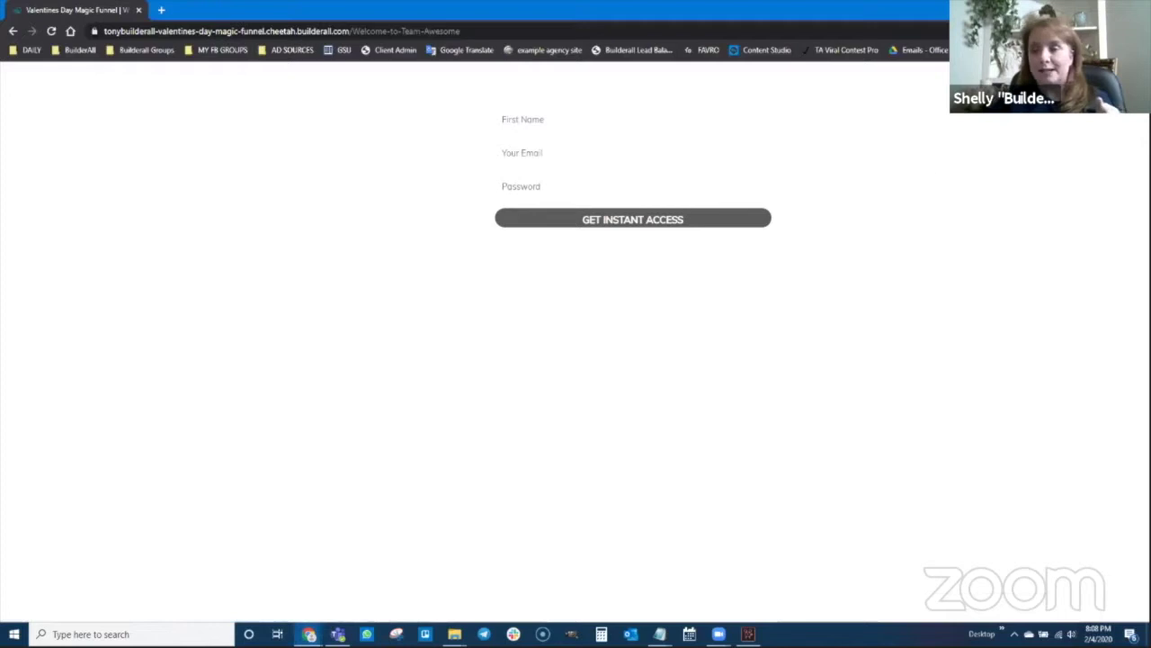
pyautogui.hotkey('alt', 'Tab')
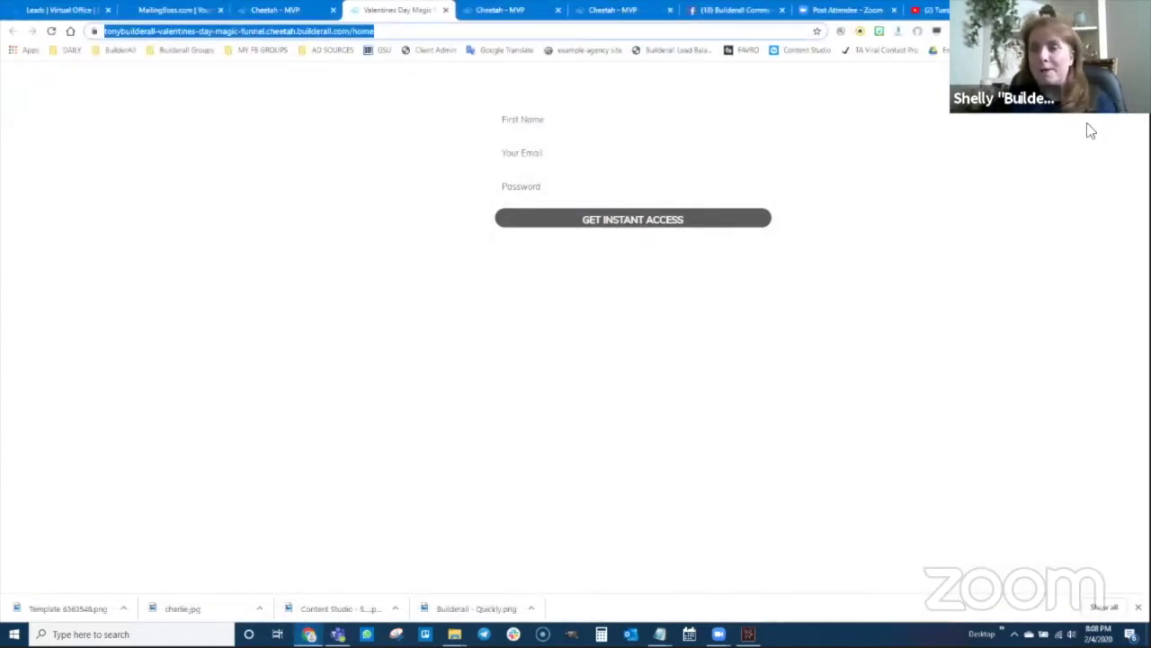
# - Load the funnel home page address in a new incognito window
pyautogui.click(1139, 30)
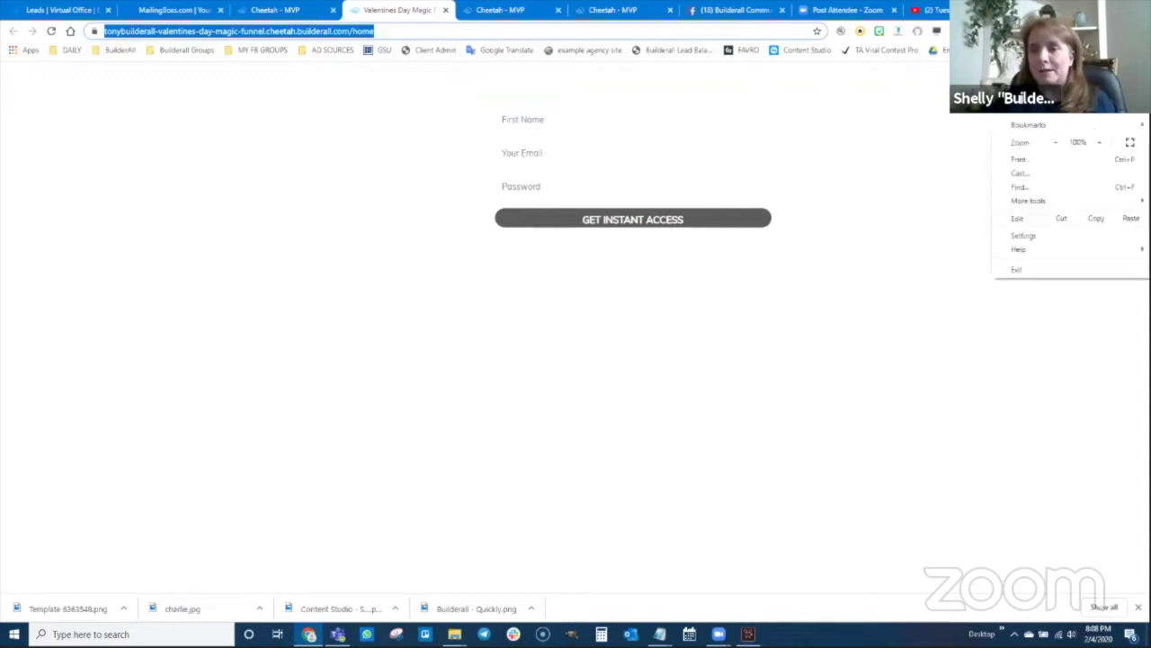
pyautogui.hotkey('ctrl', 'shift', 'n')
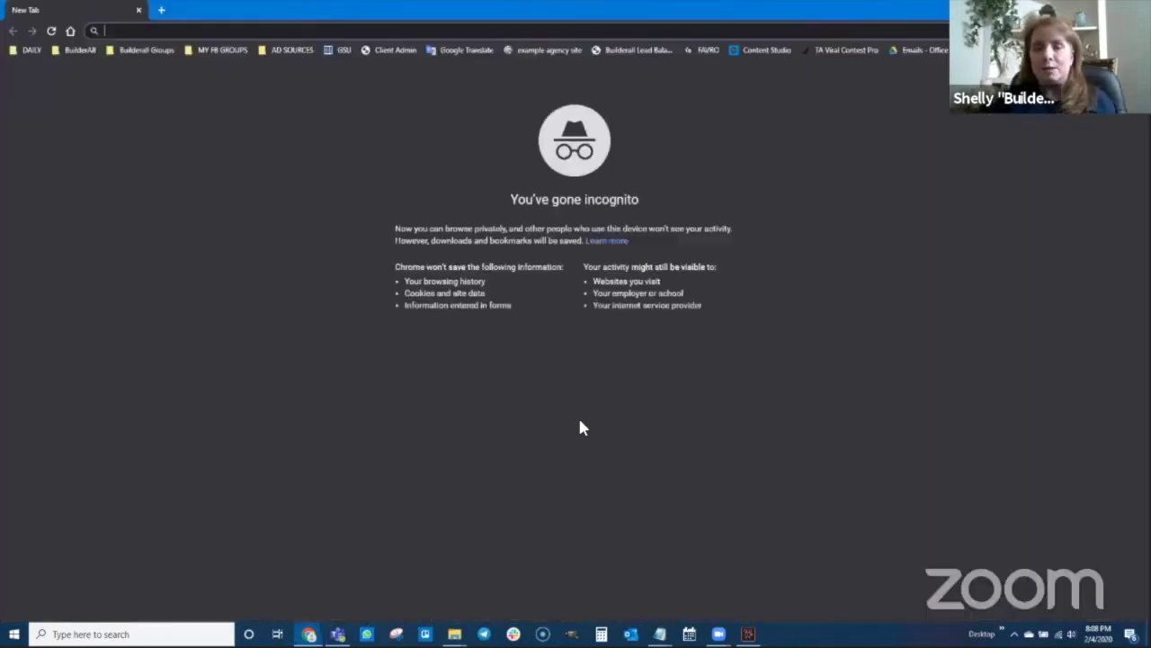
pyautogui.hotkey('ctrl', 'v')
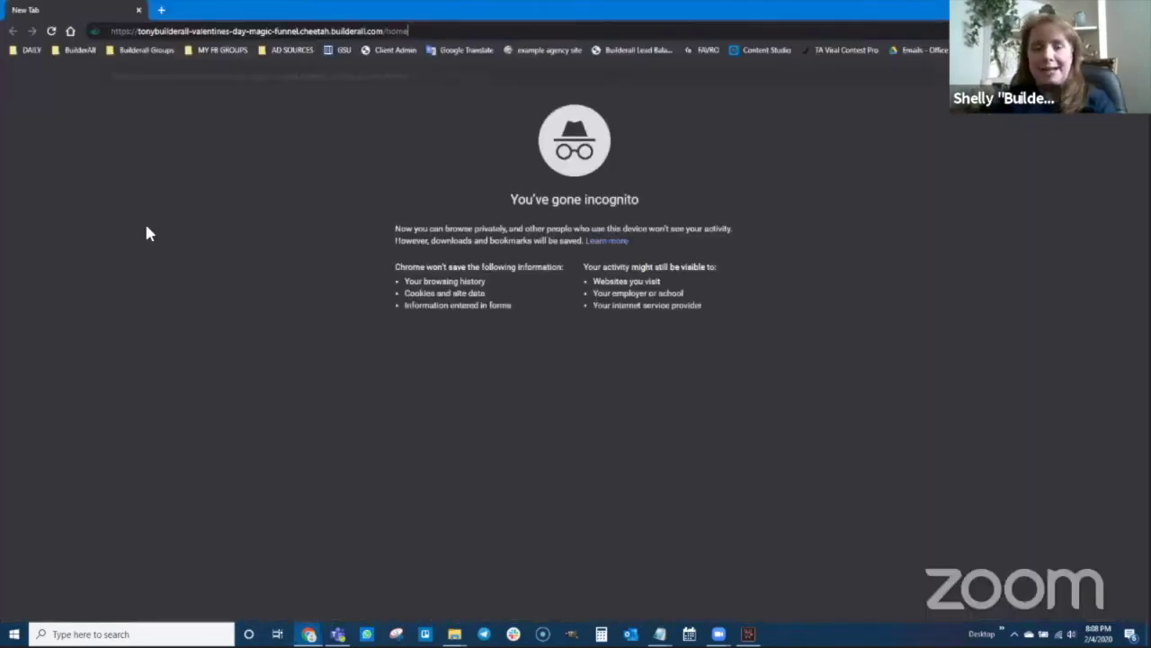
pyautogui.press('Return')
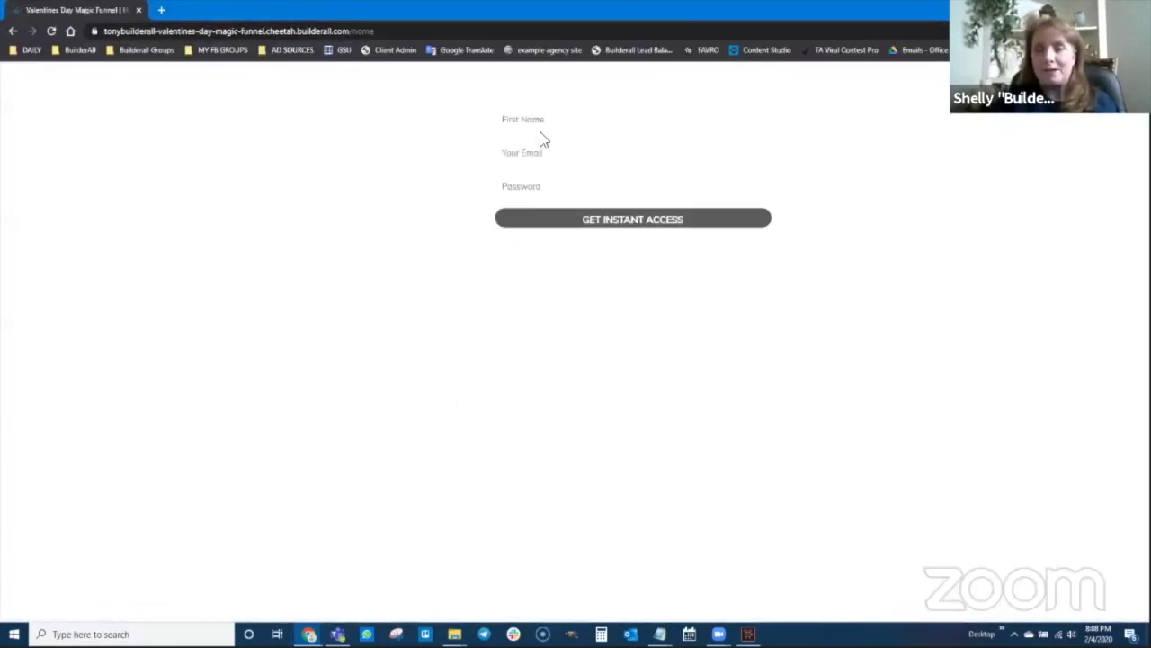
pyautogui.click(48, 32)
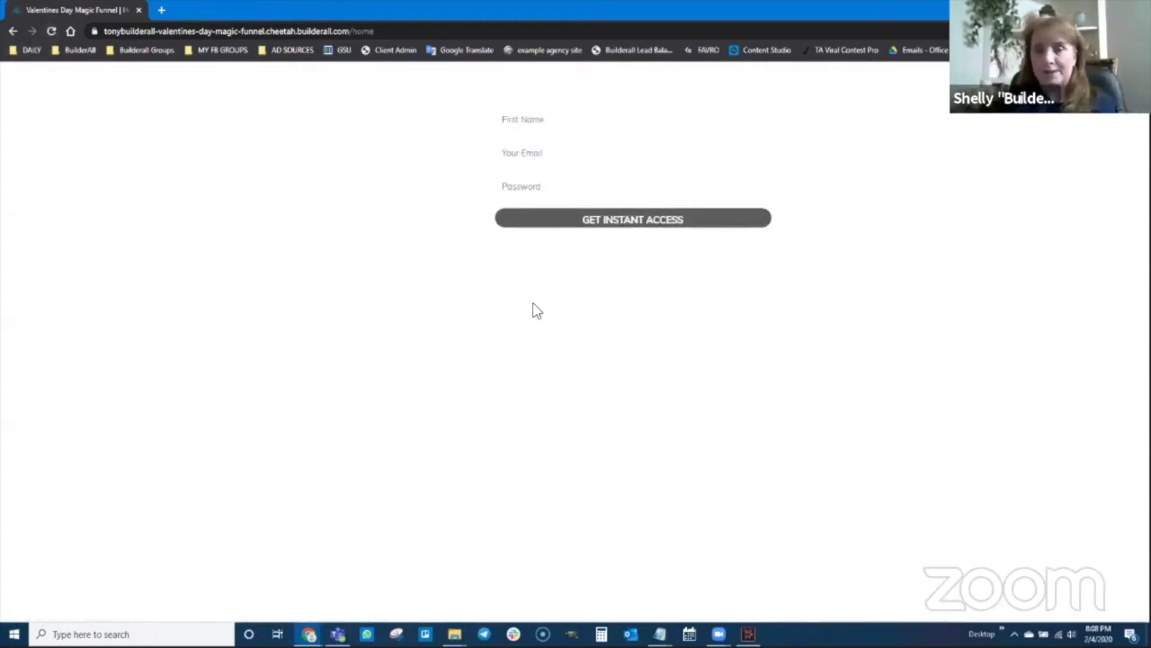
# - Submit the signup form with a test first name, email and password
pyautogui.click(573, 126)
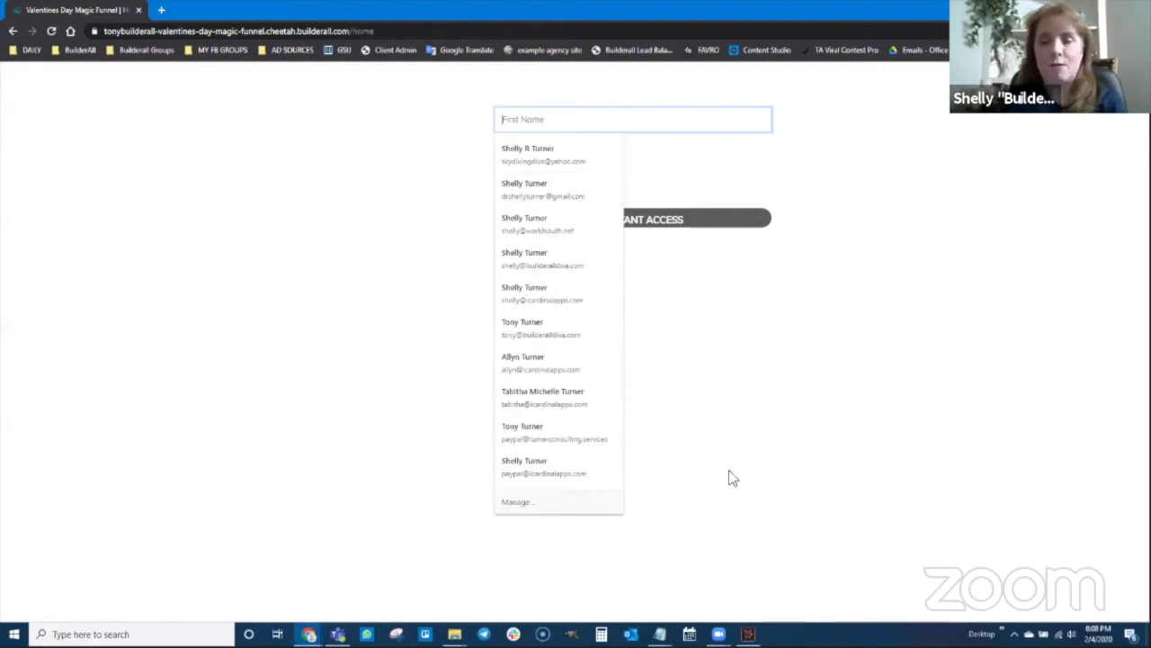
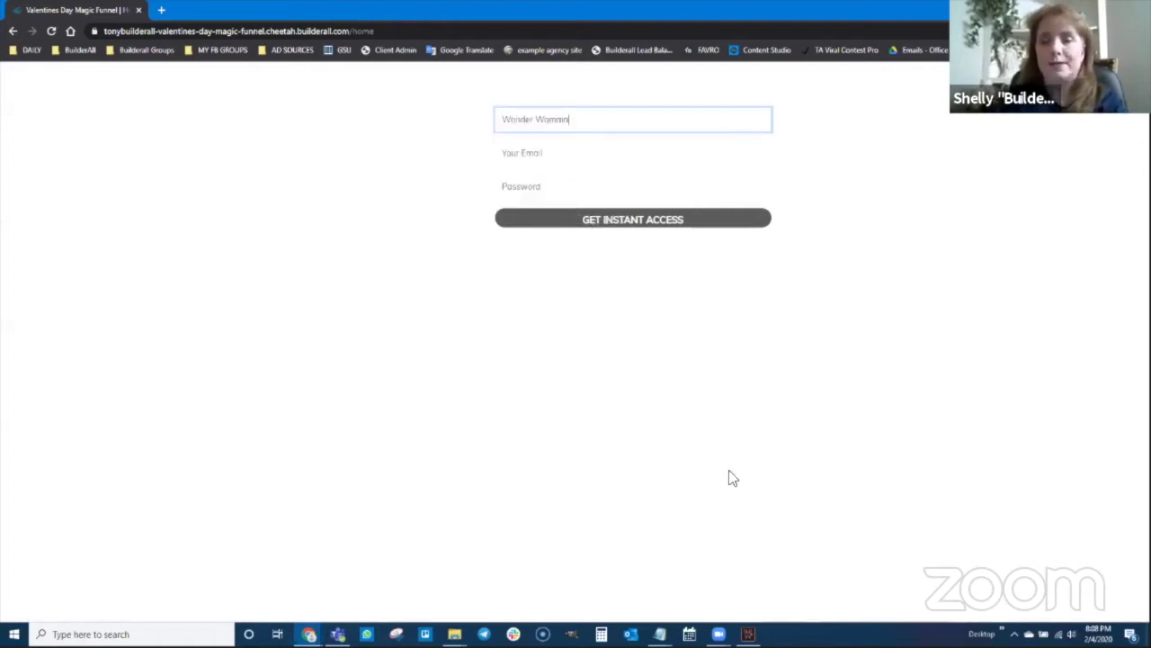
pyautogui.press('Tab')
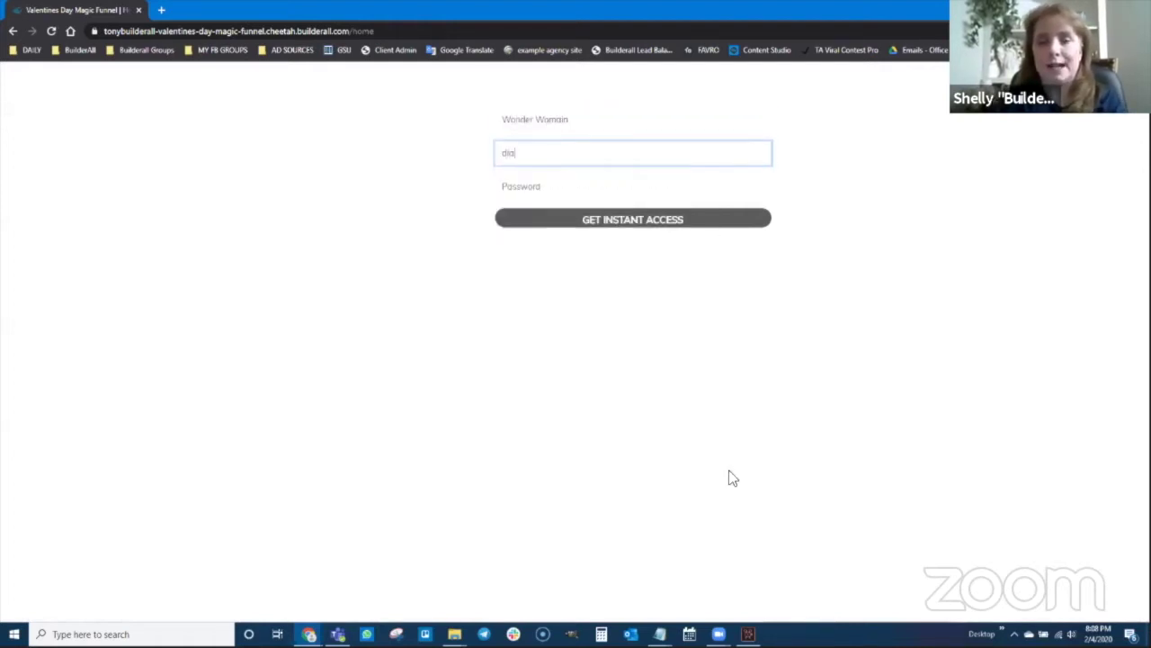
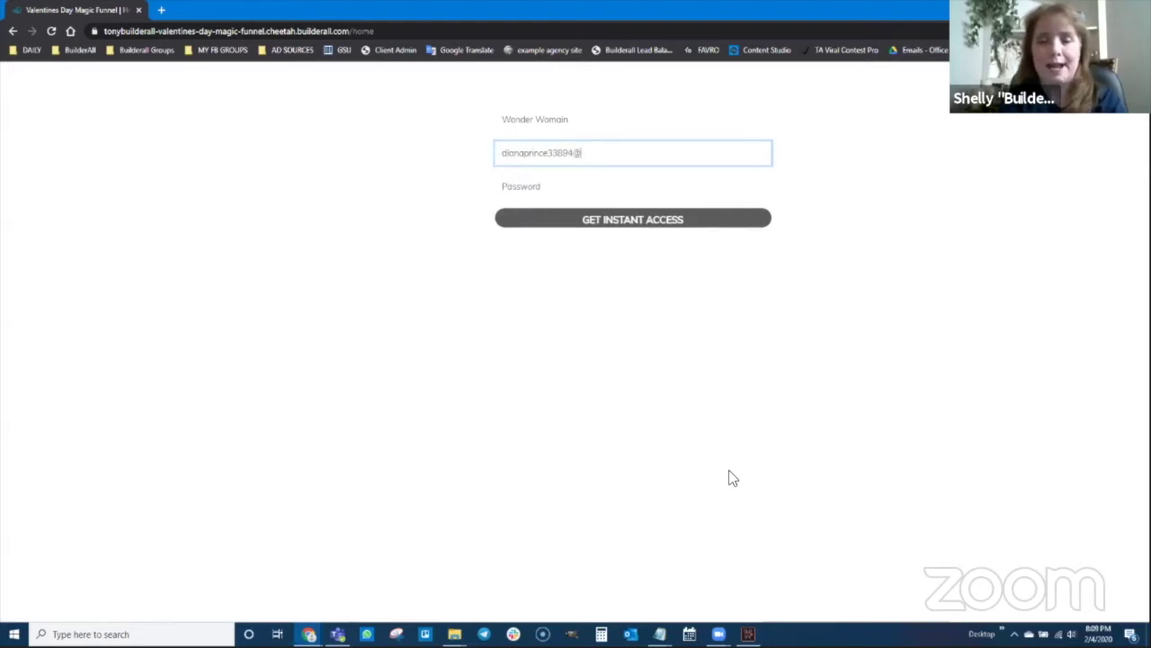
pyautogui.press('Tab')
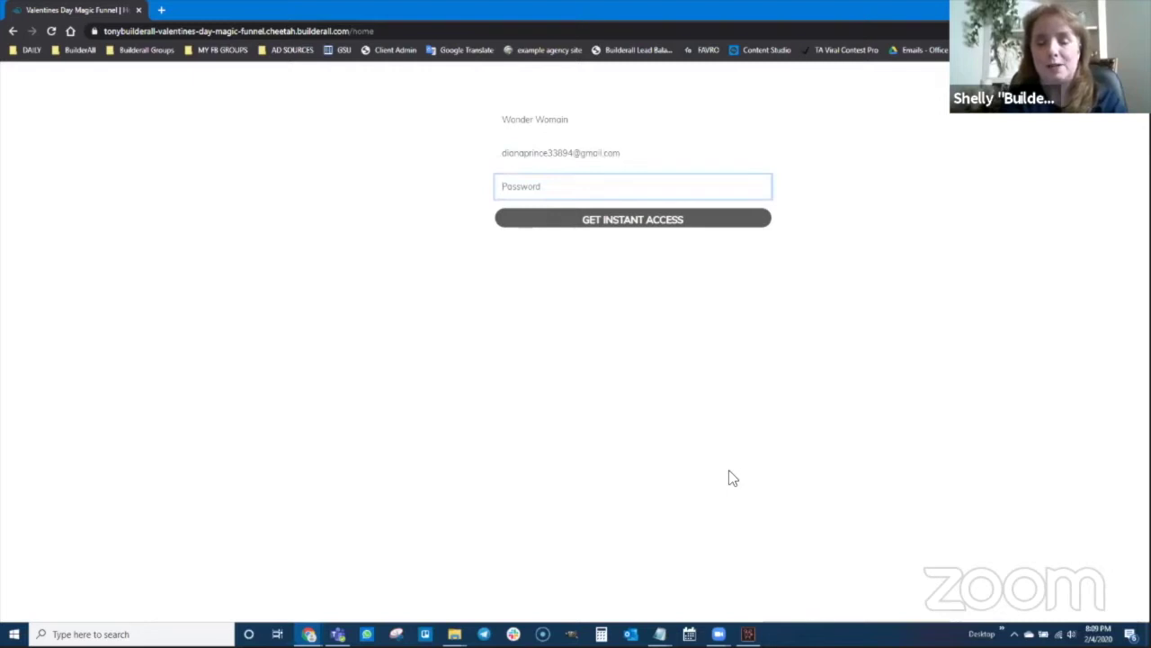
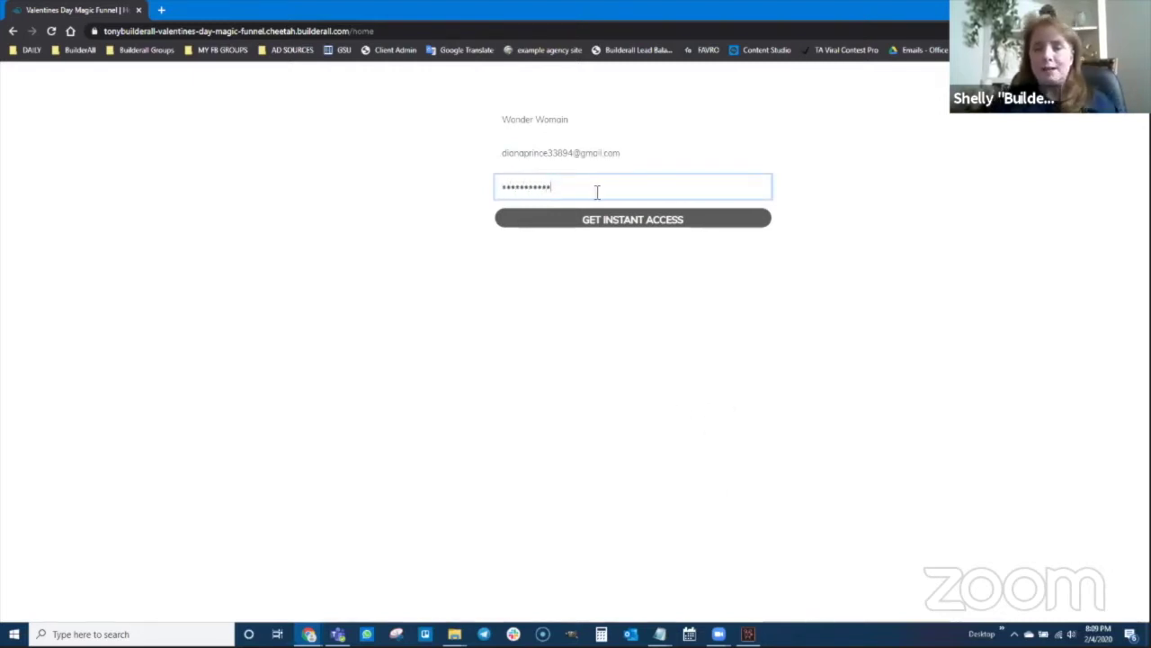
pyautogui.click(612, 220)
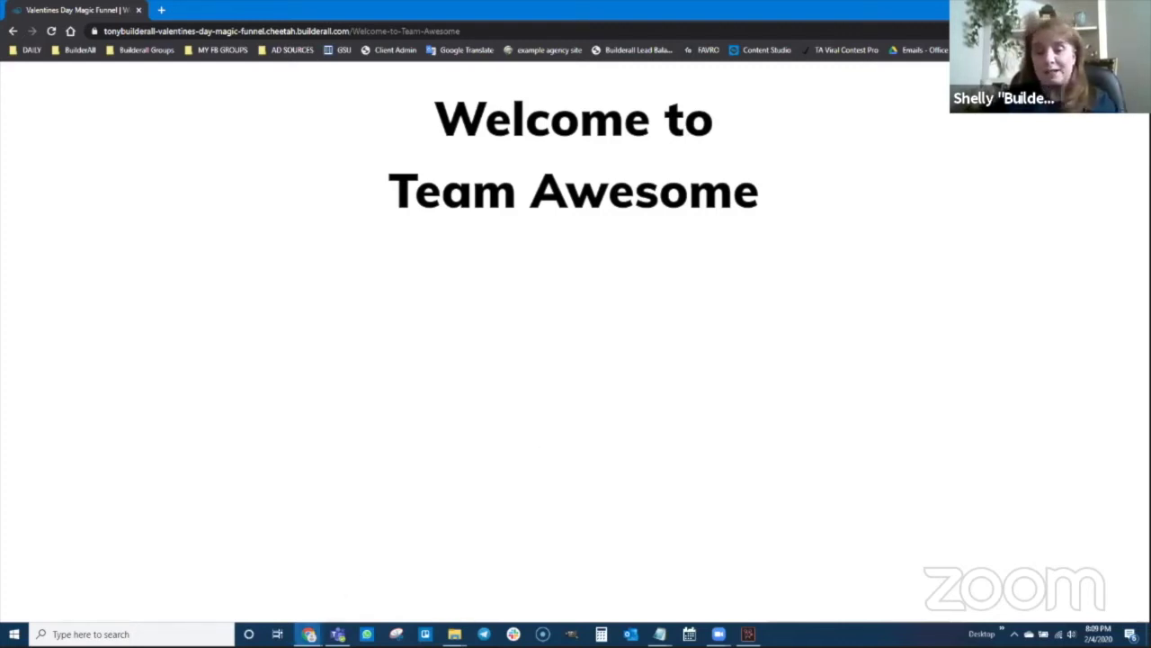
# - Reload the Virtual Office leads list to show the new test lead as a second lead
pyautogui.moveTo(309, 633)
pyautogui.click(247, 587)
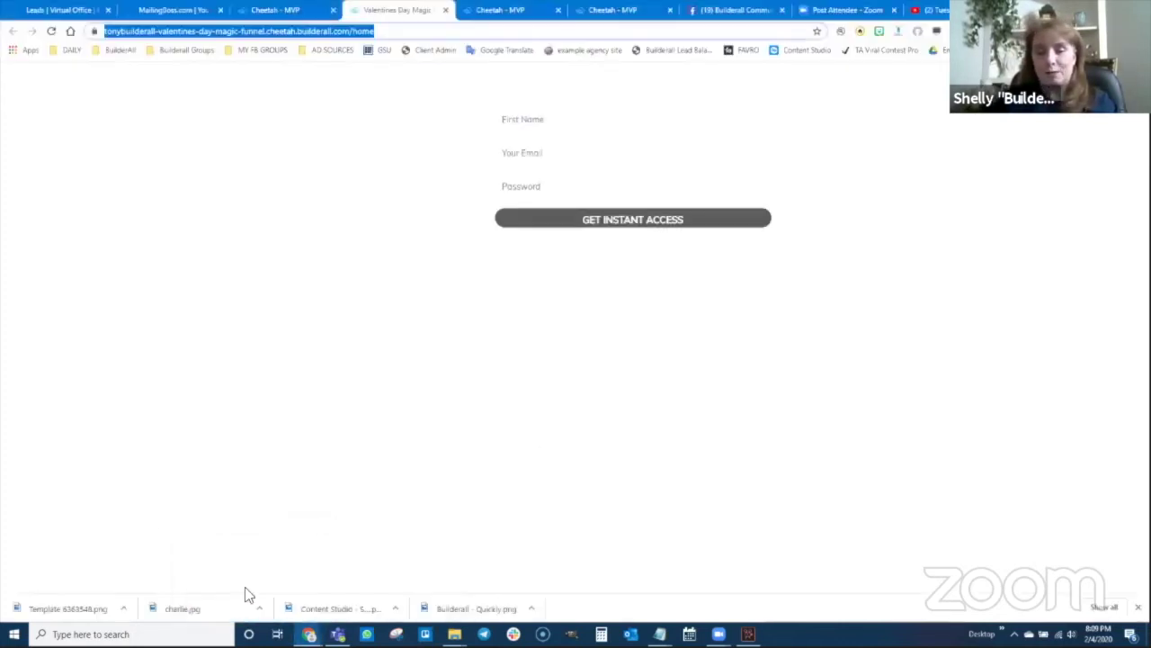
pyautogui.click(50, 11)
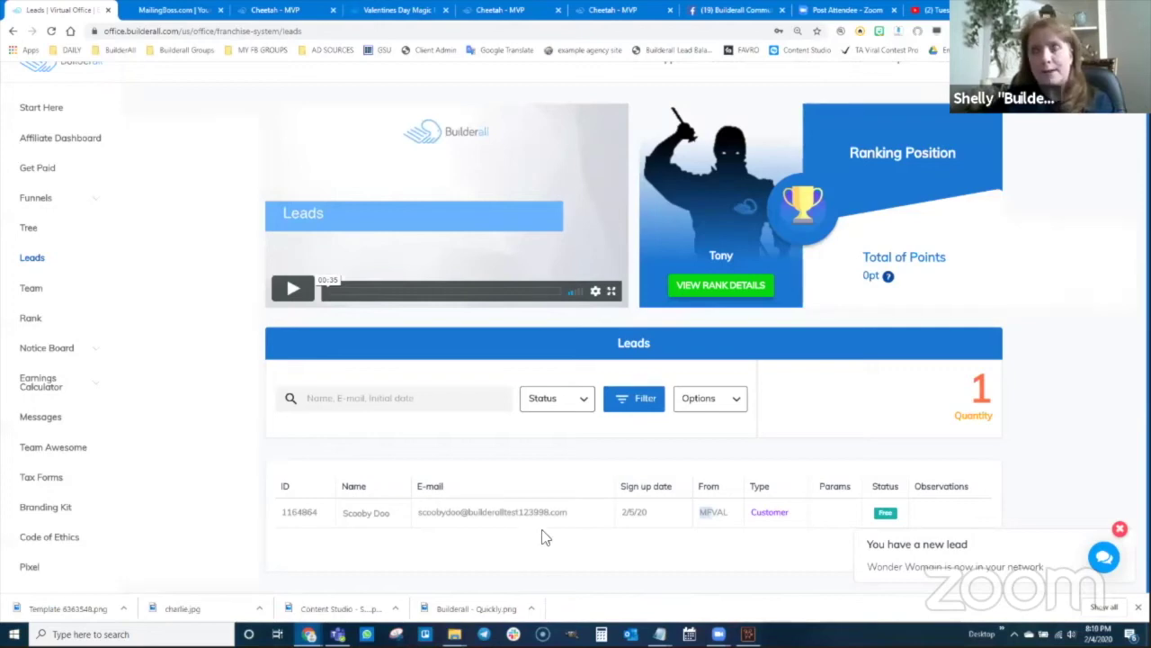
pyautogui.click(52, 31)
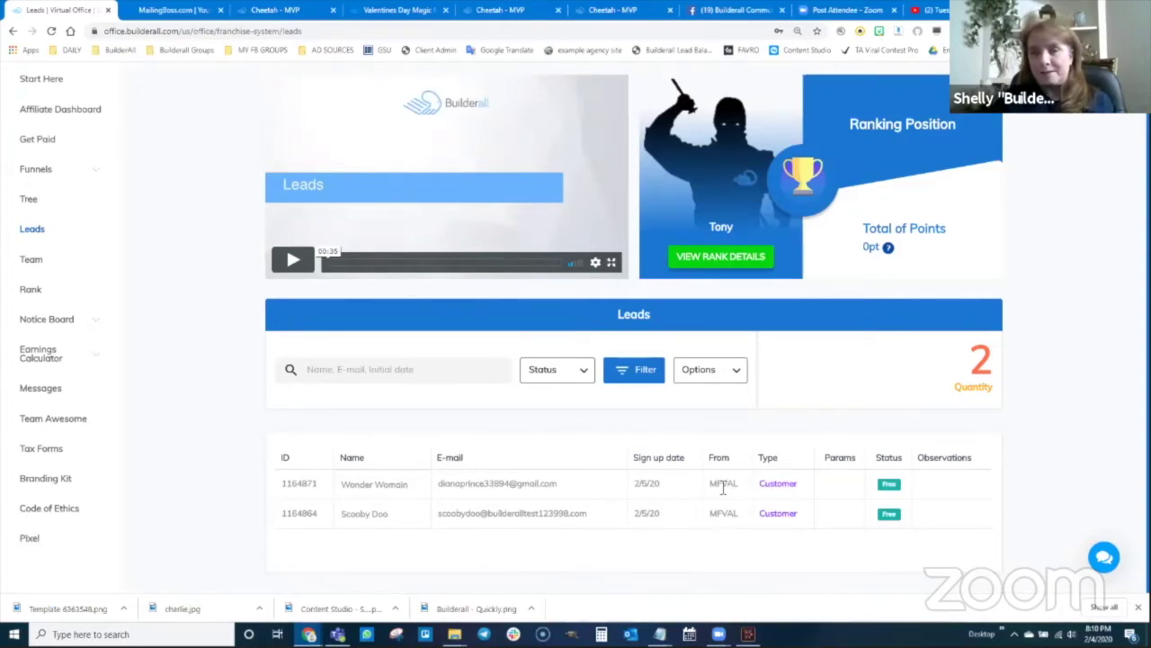
pyautogui.click(185, 10)
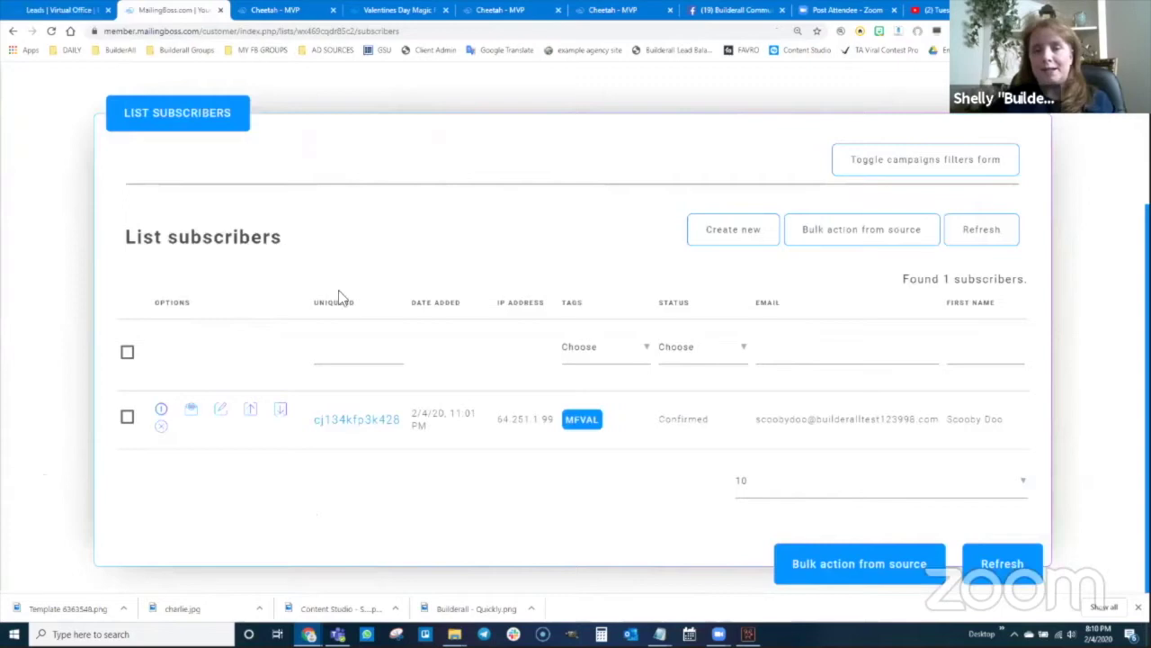
# - Reload MailingBoss to show two confirmed MFVAL subscribers, then open a new browser tab
pyautogui.click(51, 32)
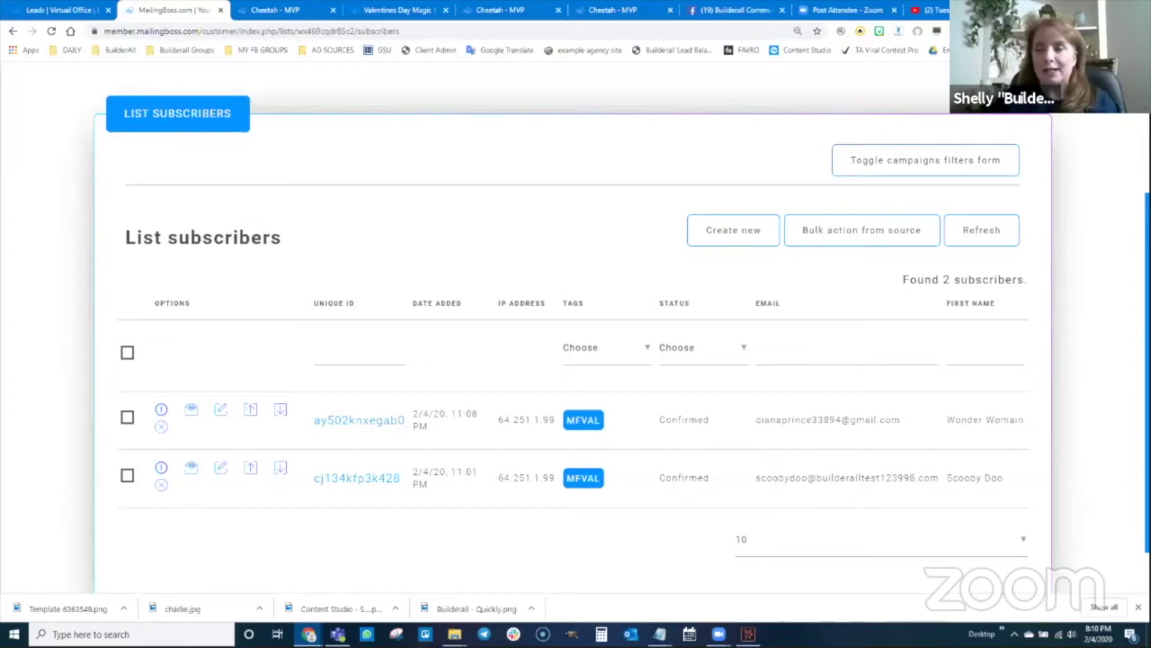
pyautogui.hotkey('ctrl', 't')
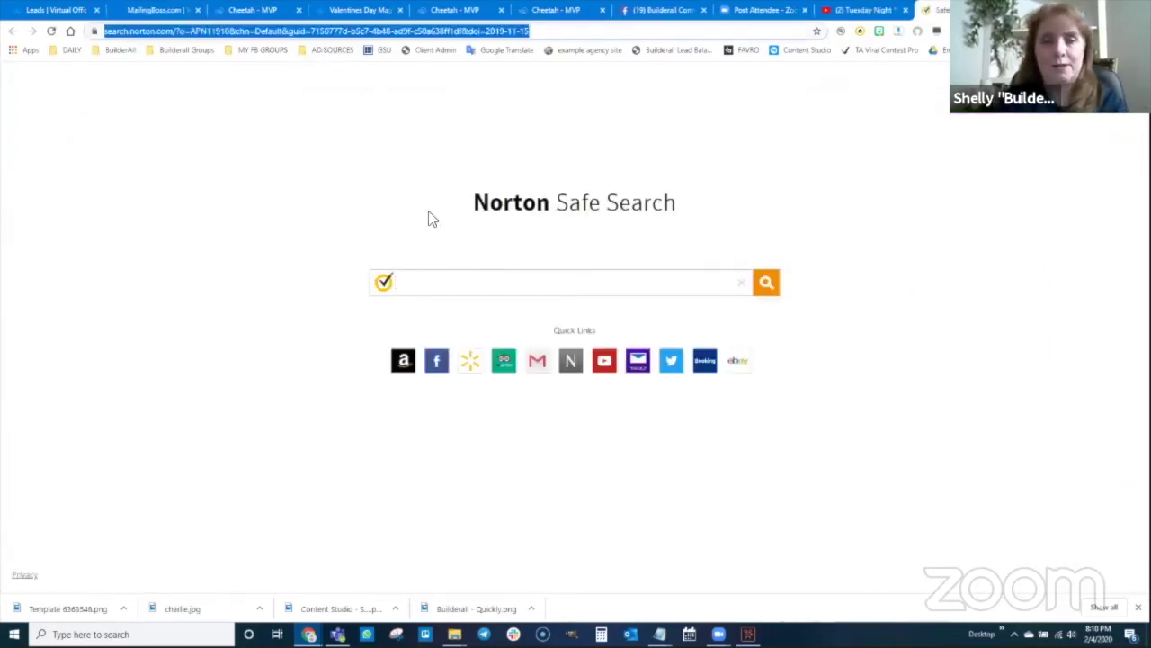
# - Load getyourfreebiewebsite.com, review the signup page and copy its address
pyautogui.write('getyourfree')
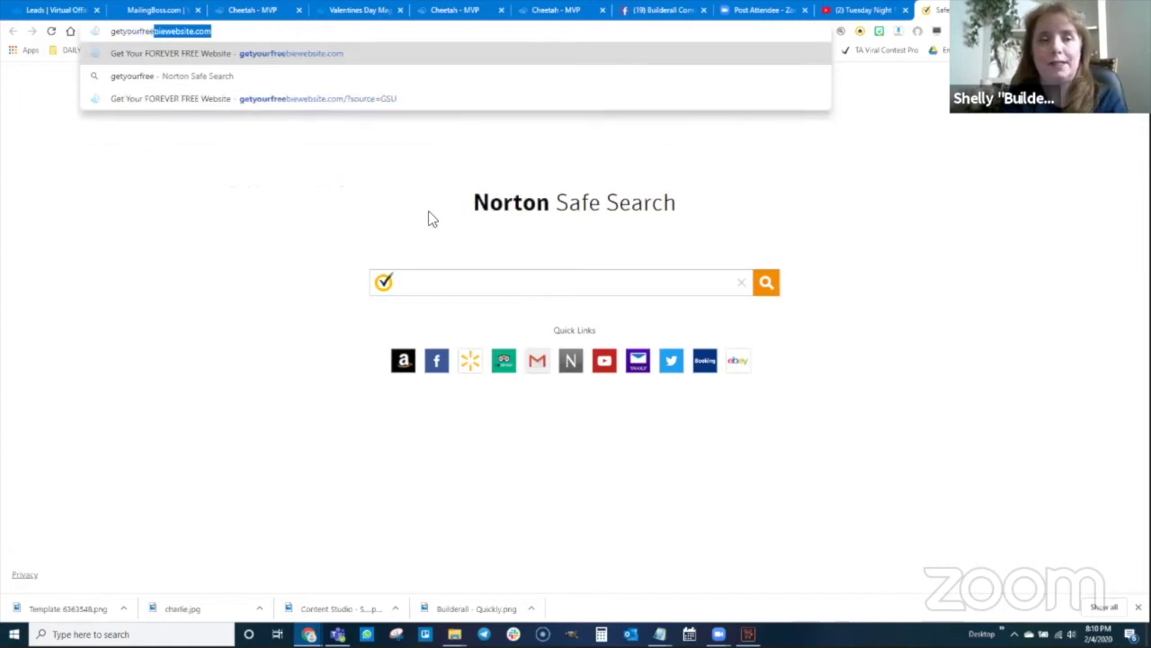
pyautogui.write('biewebsite.com')
pyautogui.press('Return')
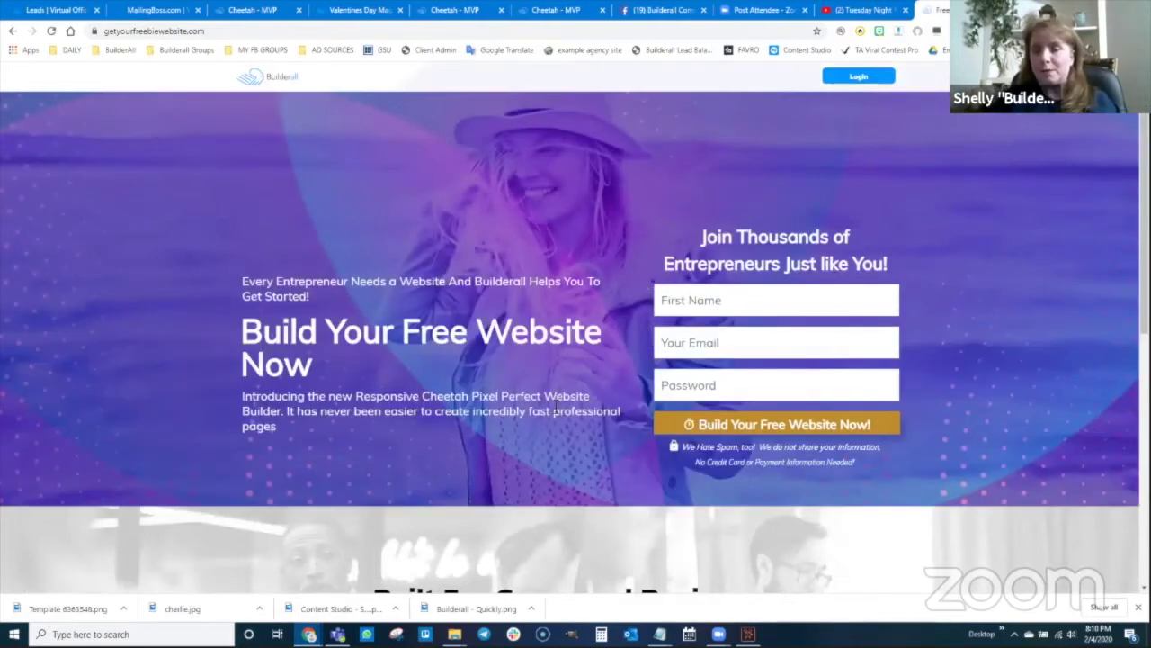
pyautogui.scroll(-1, 553, 409)
pyautogui.scroll(-5, 553, 410)
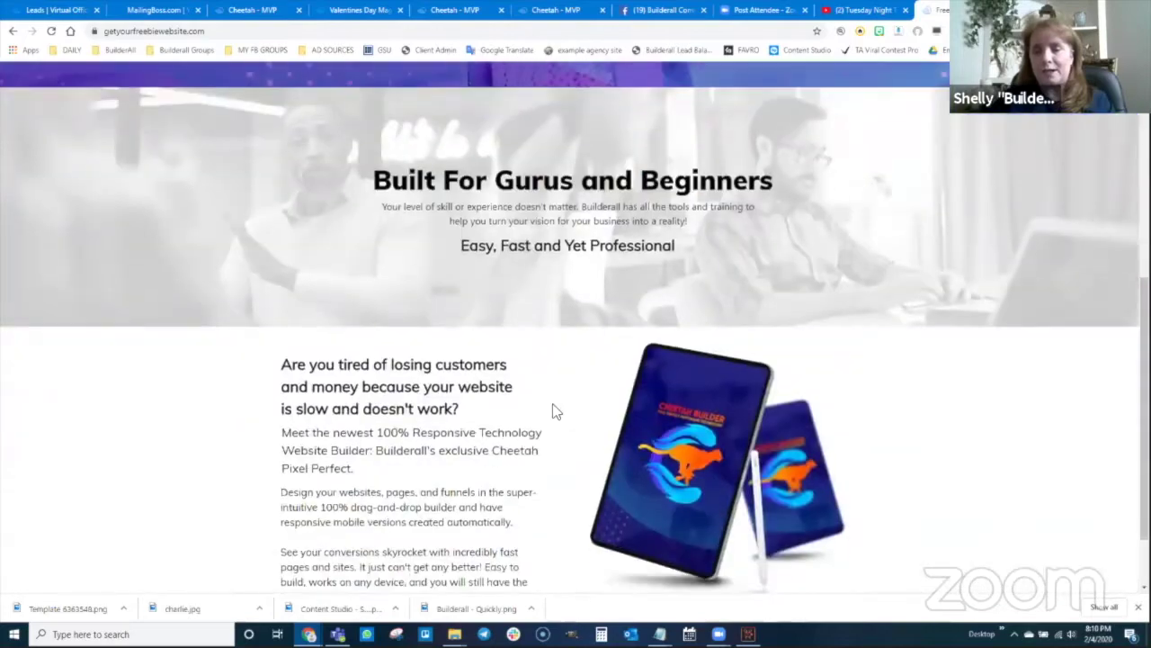
pyautogui.scroll(5, 623, 481)
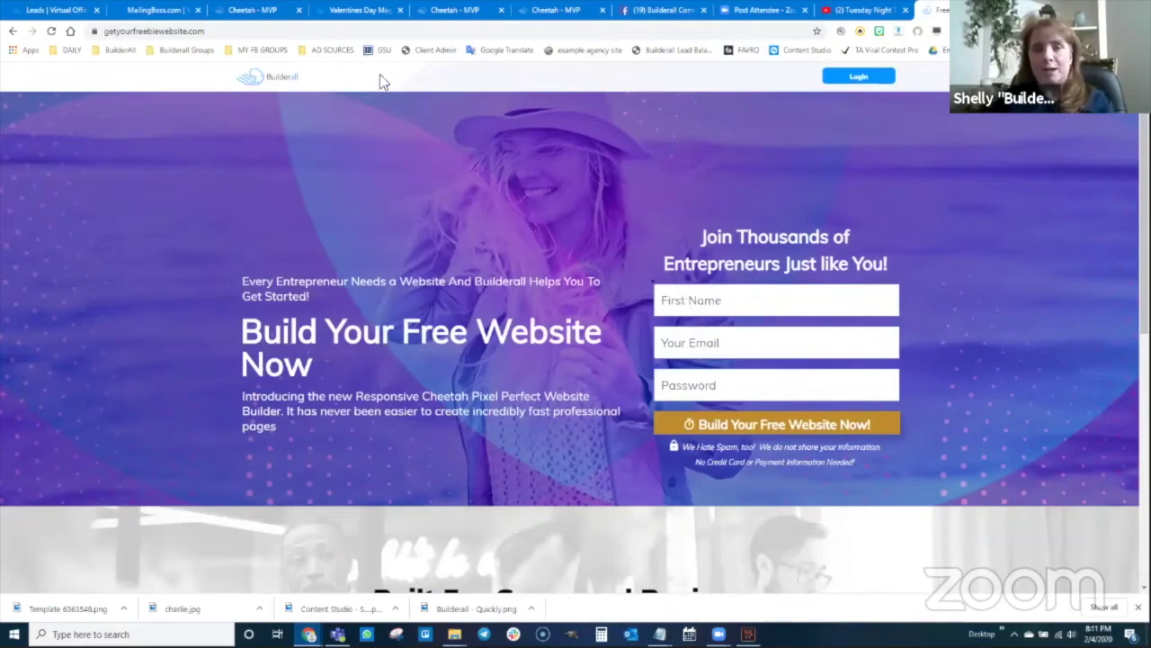
pyautogui.click(171, 31)
pyautogui.hotkey('ctrl', 'c')
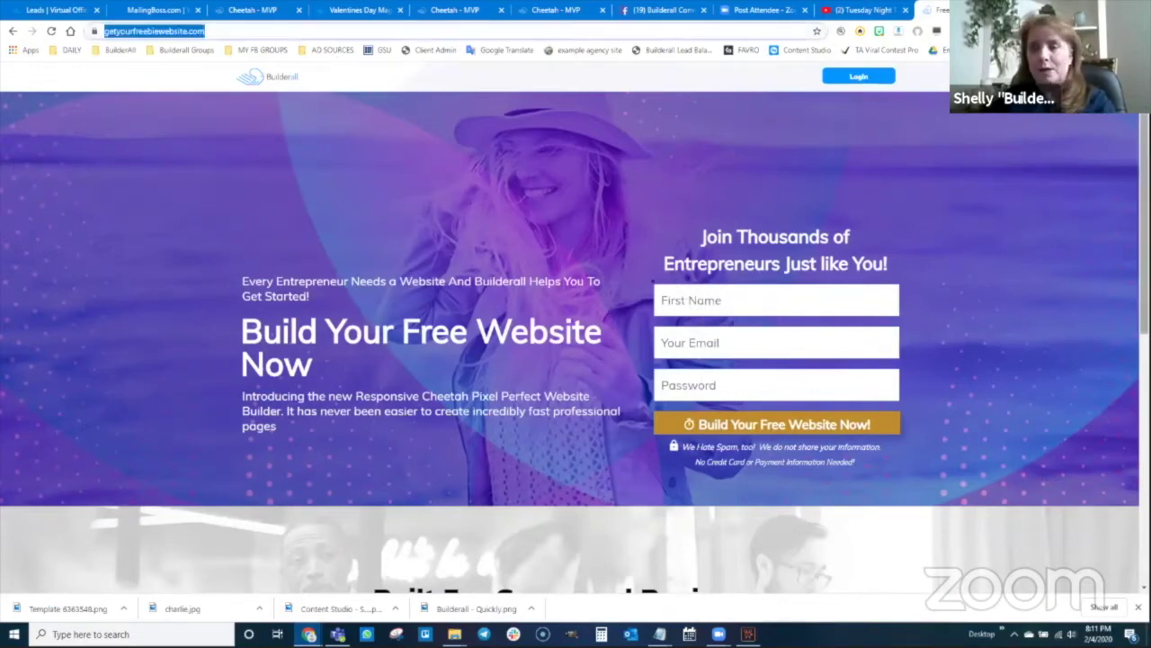
# - Open the copied funnel page address in a new private browsing window
pyautogui.click(365, 592)
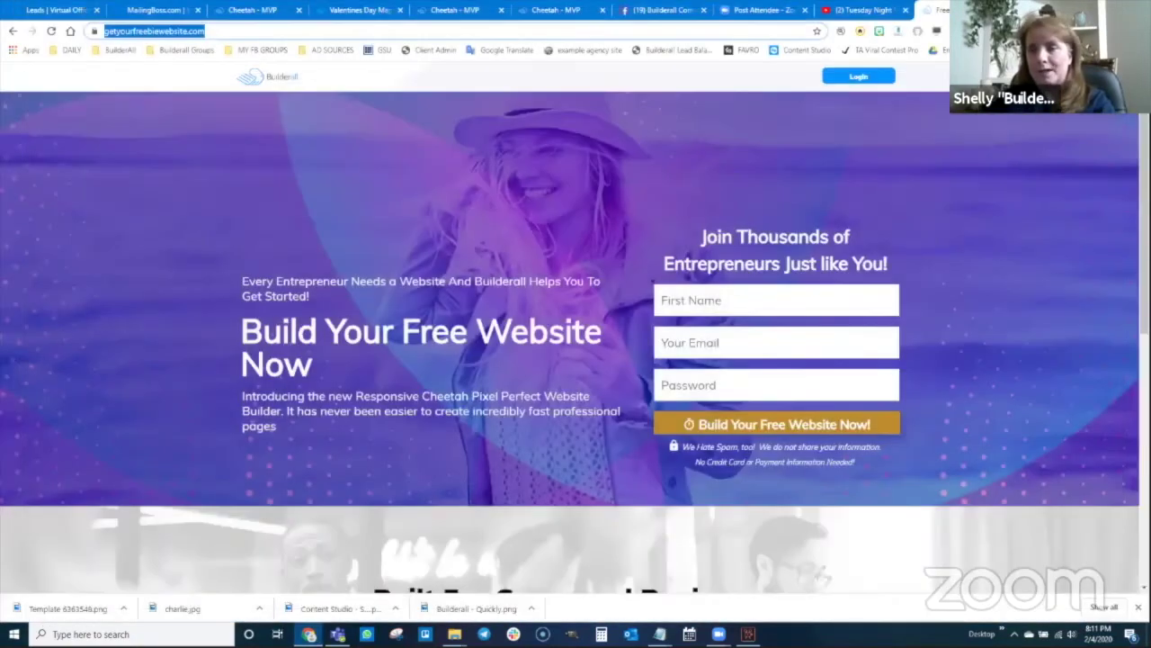
pyautogui.click(1142, 32)
pyautogui.click(1030, 76)
pyautogui.hotkey('ctrl', 'v')
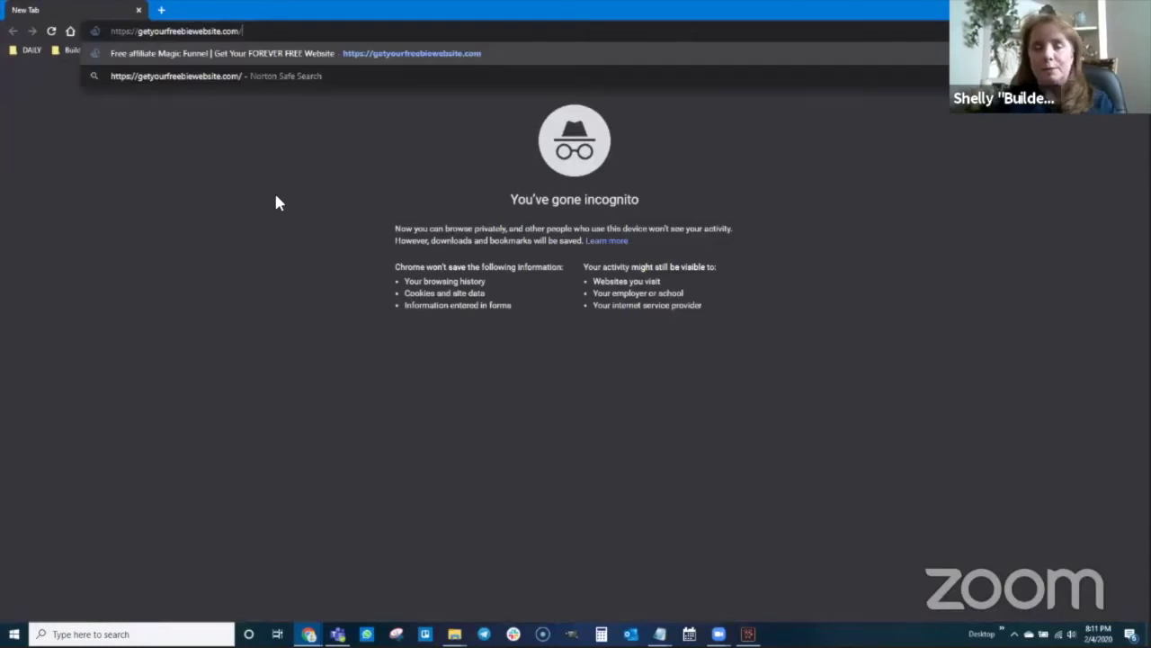
pyautogui.press('Return')
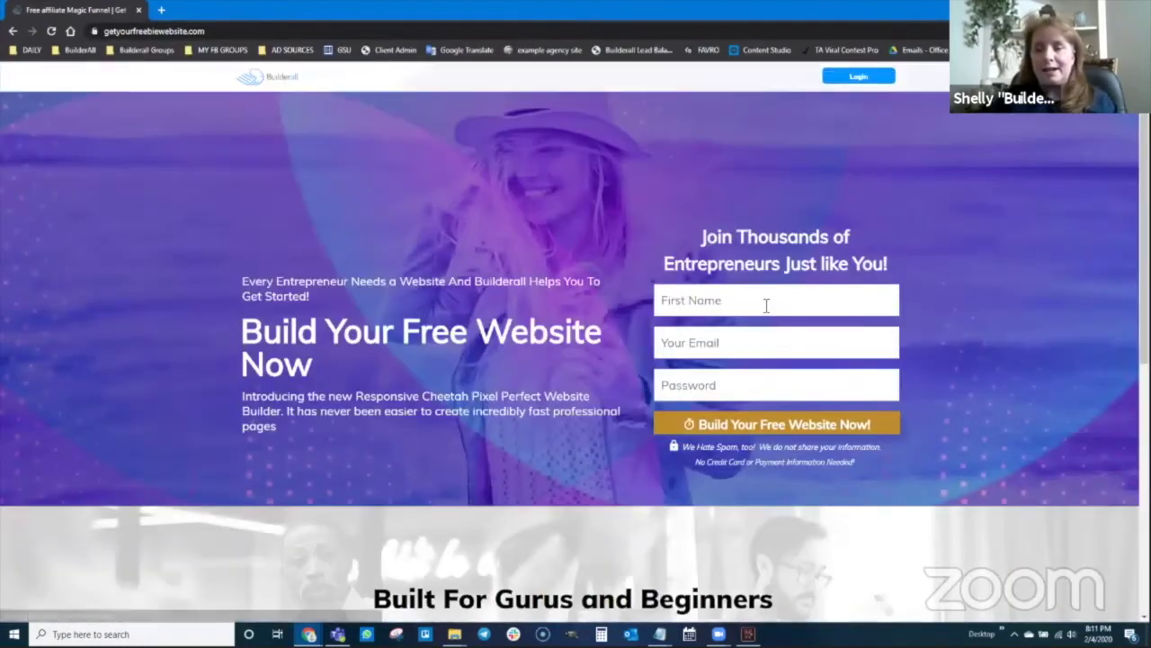
# - Fill in a test first name, email and password, then submit via Build Your Free Website Now
pyautogui.click(766, 305)
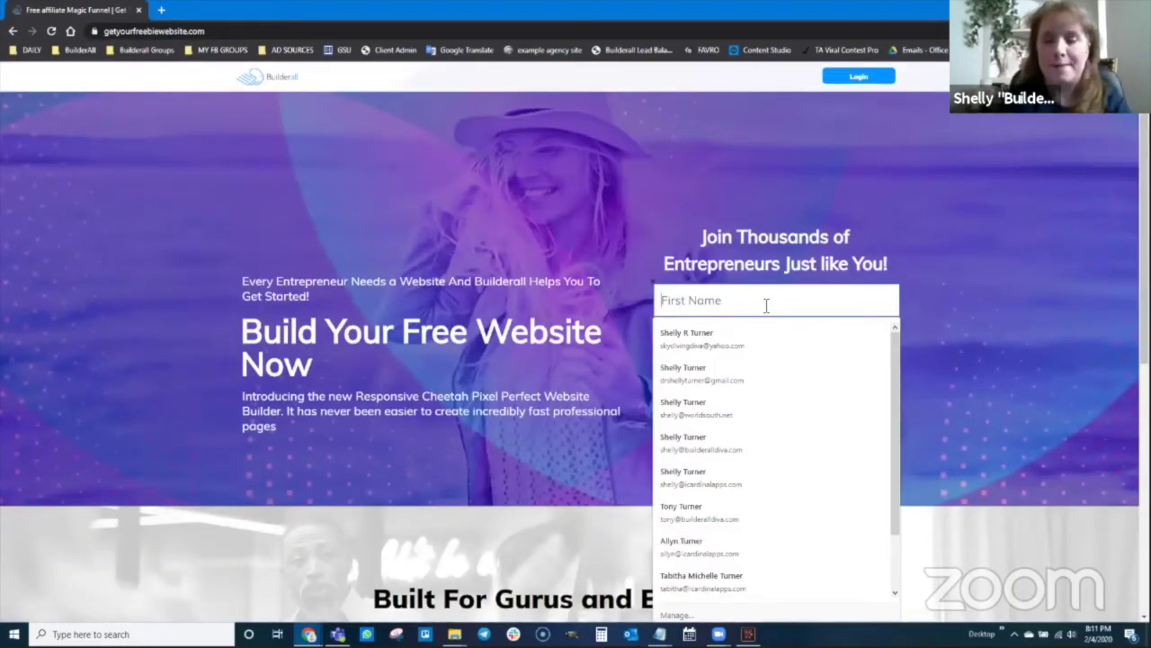
pyautogui.write('Batman')
pyautogui.press('Tab')
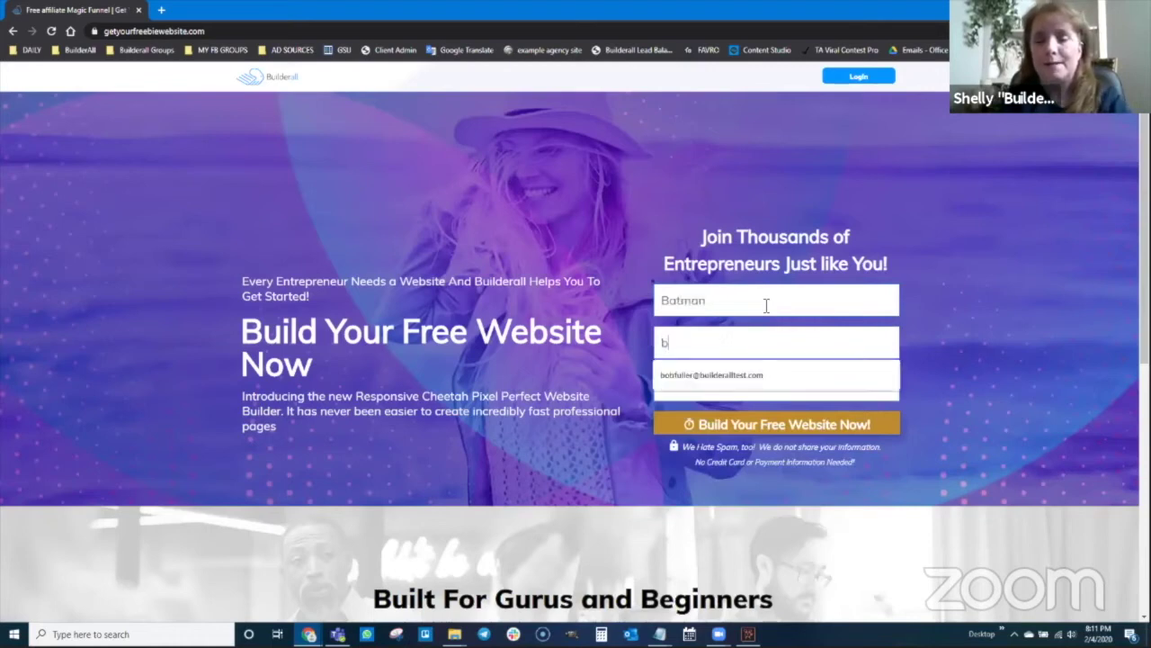
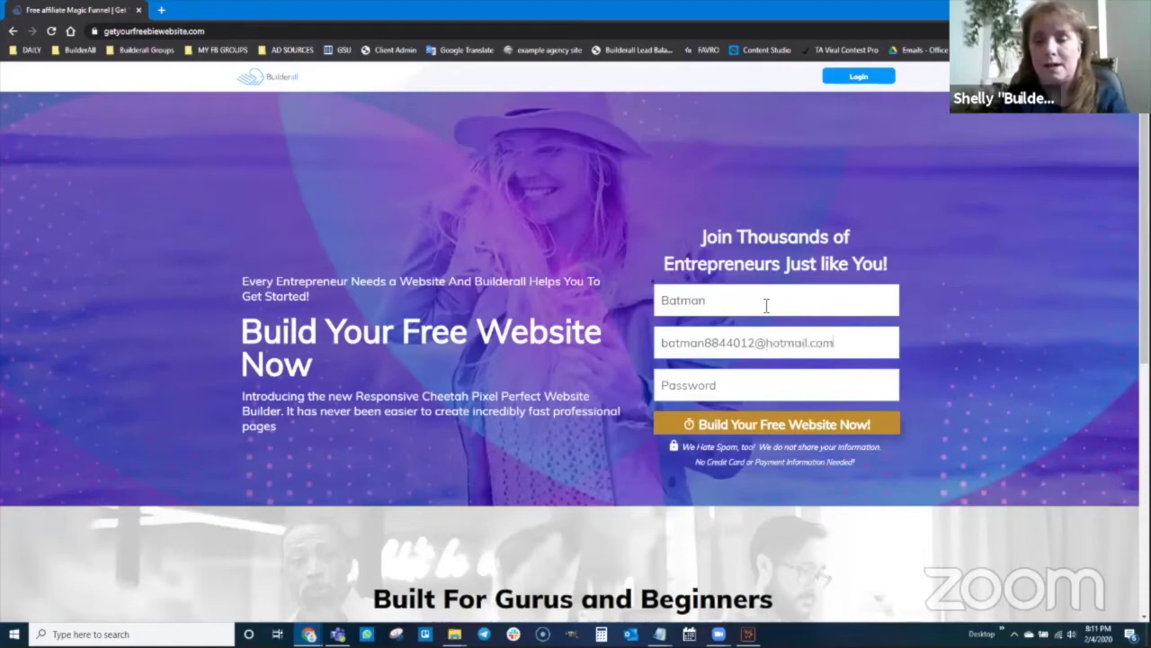
pyautogui.write('•••••')
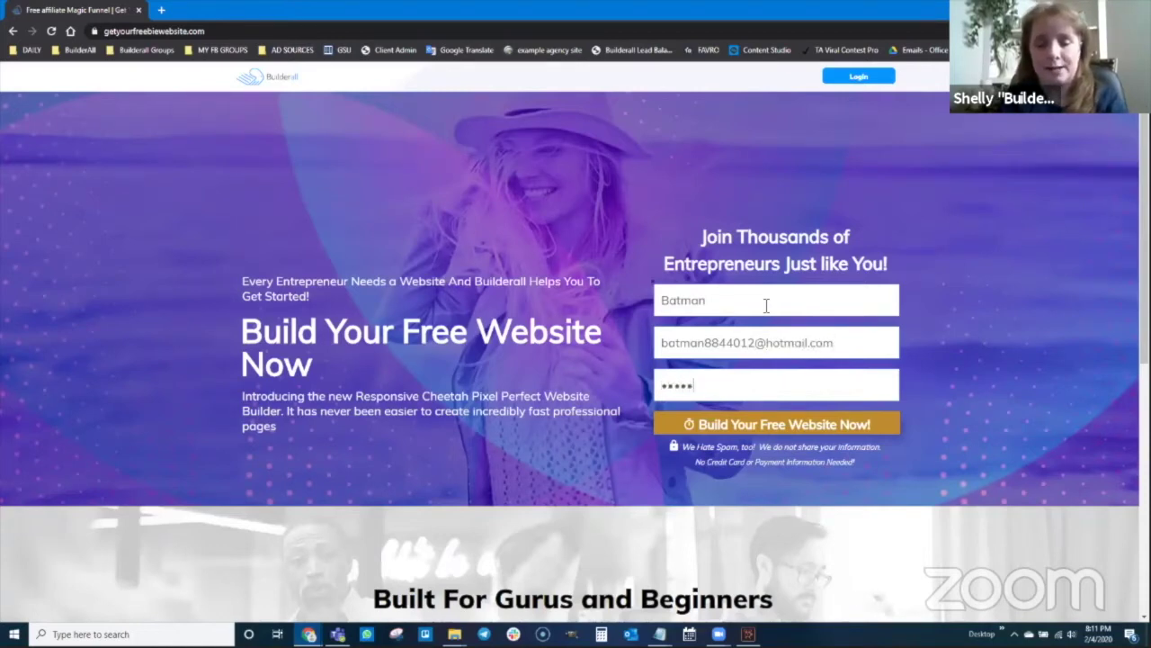
pyautogui.write('••')
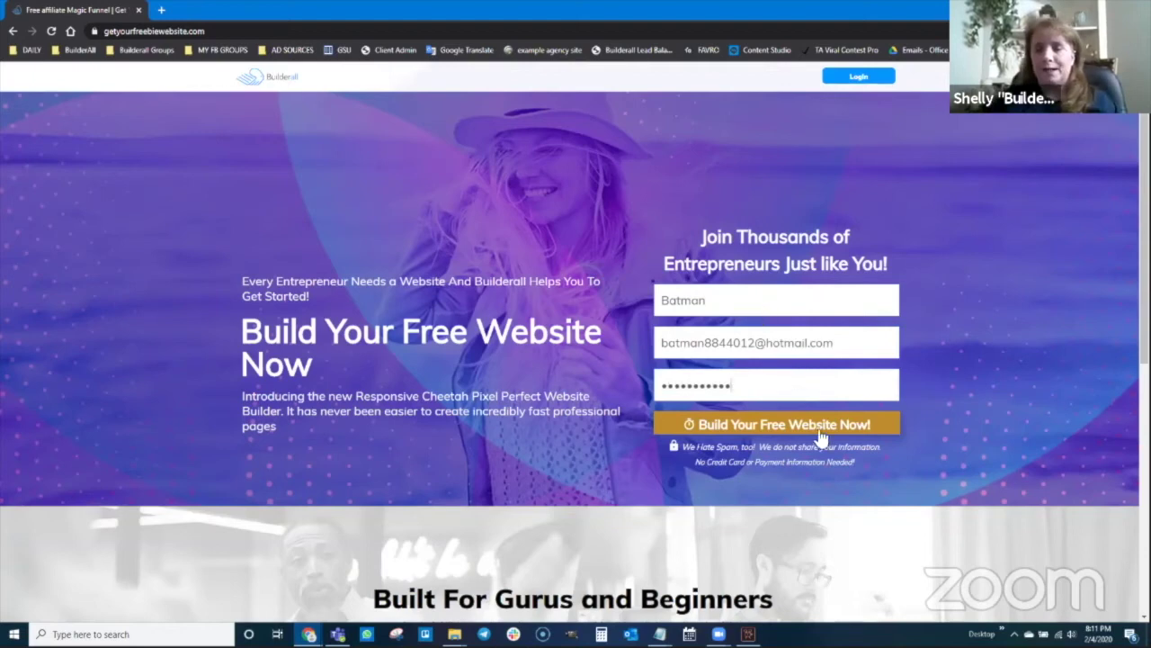
pyautogui.click(772, 430)
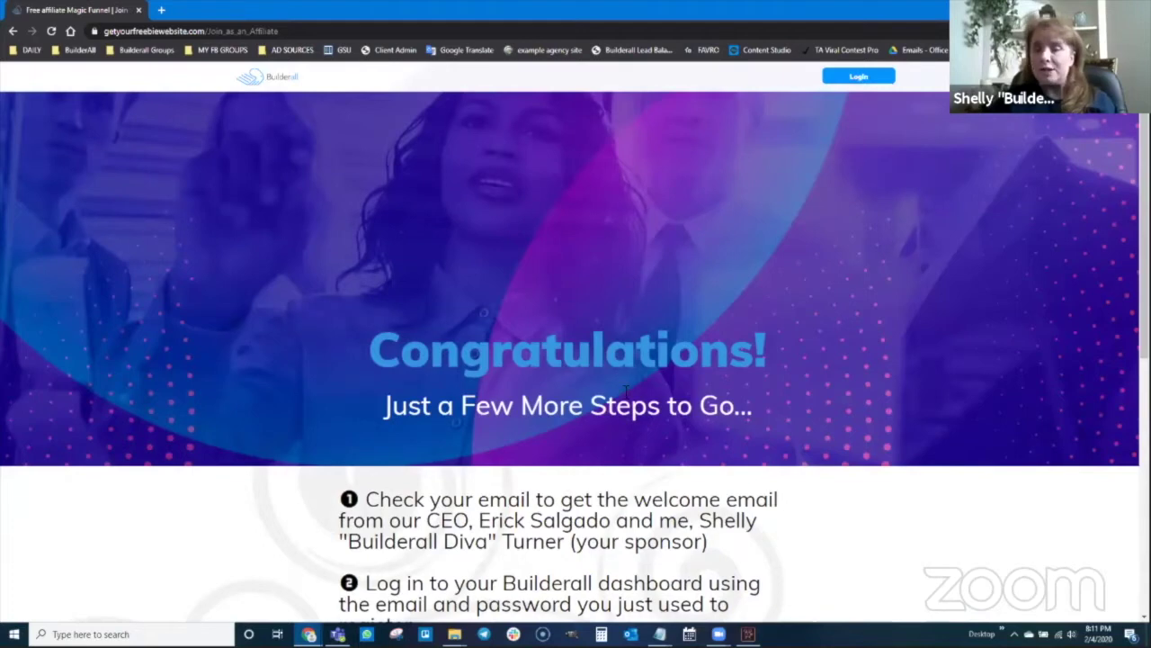
pyautogui.scroll(-3, 625, 389)
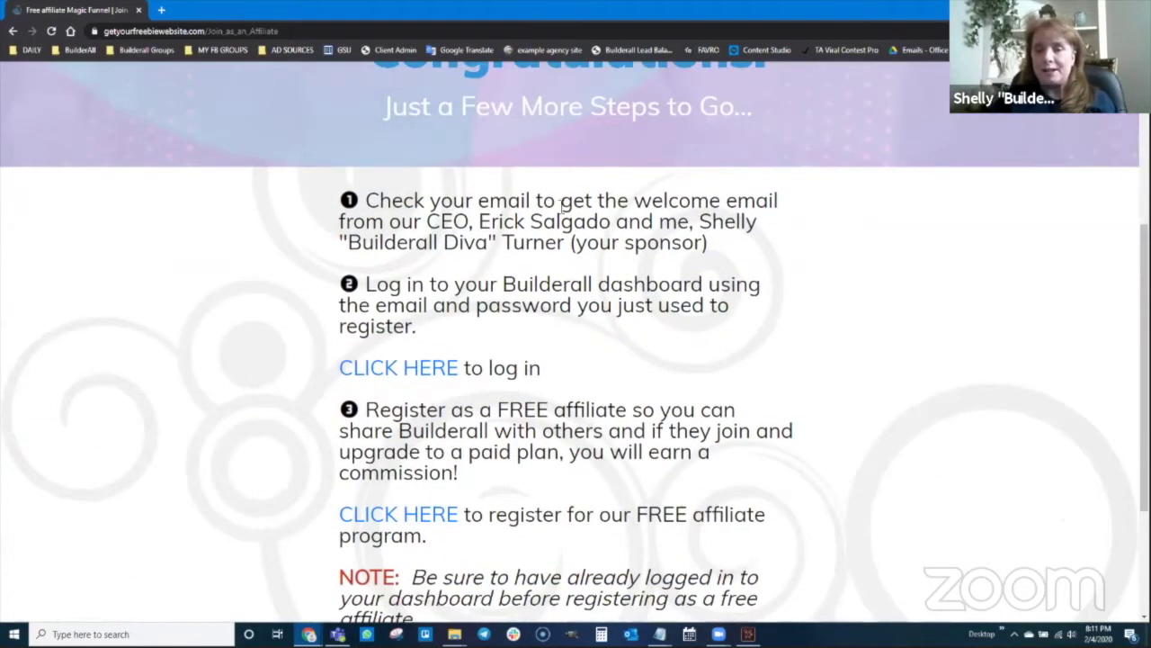
pyautogui.scroll(-1, 485, 274)
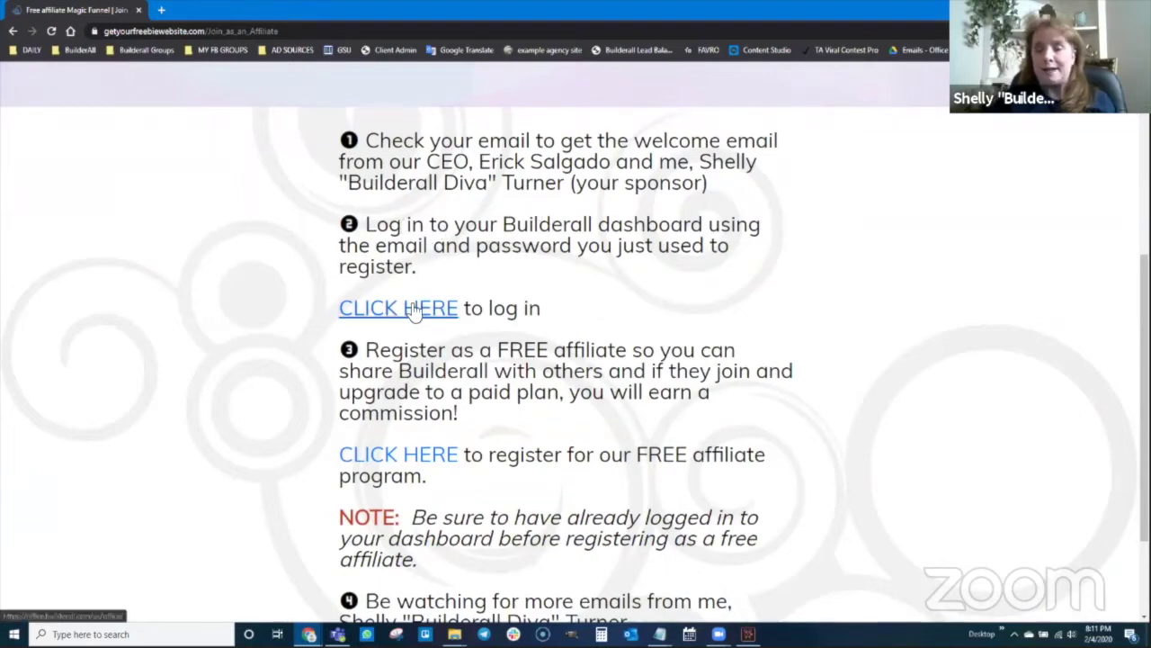
pyautogui.scroll(-2, 413, 311)
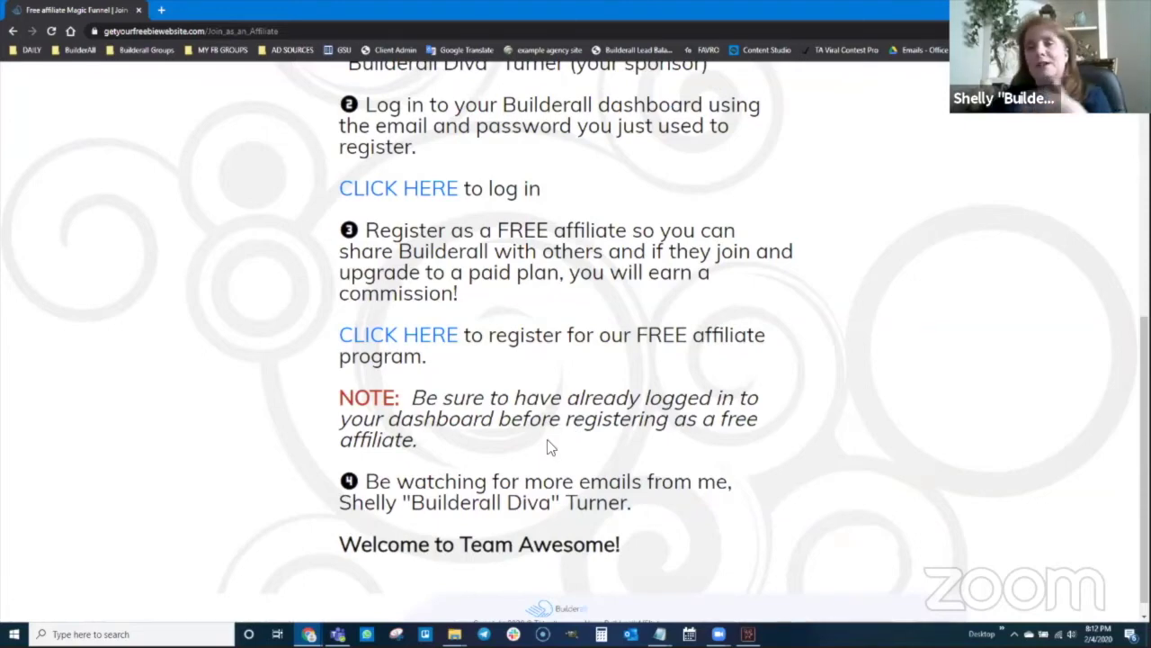
pyautogui.scroll(-1, 547, 439)
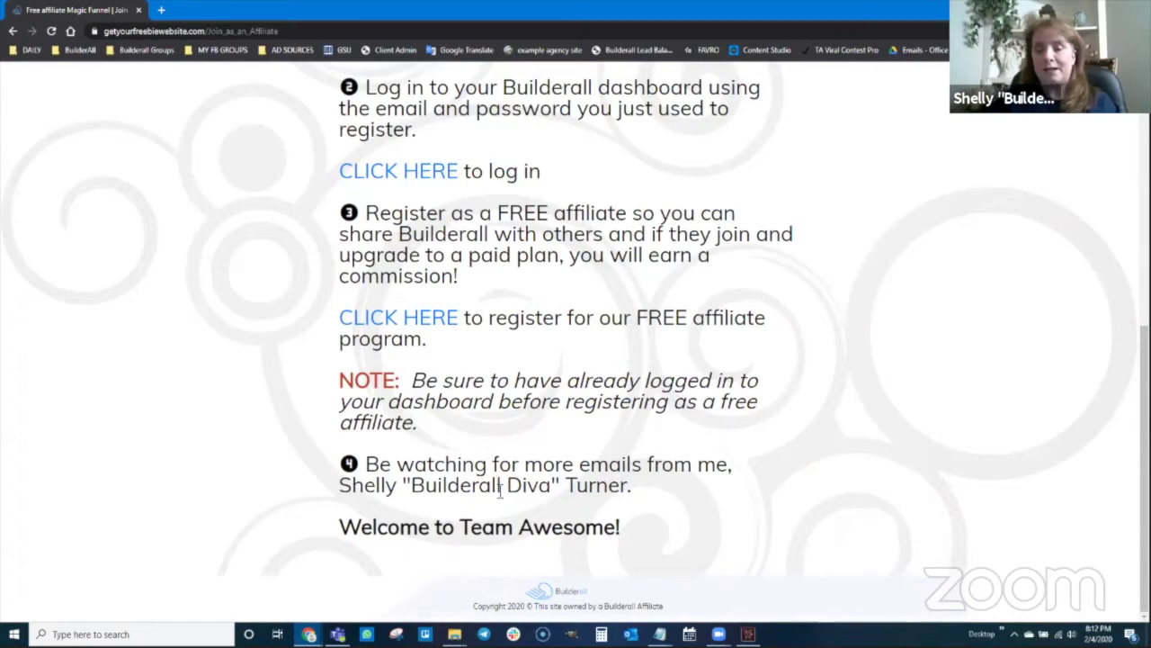
pyautogui.scroll(6, 500, 490)
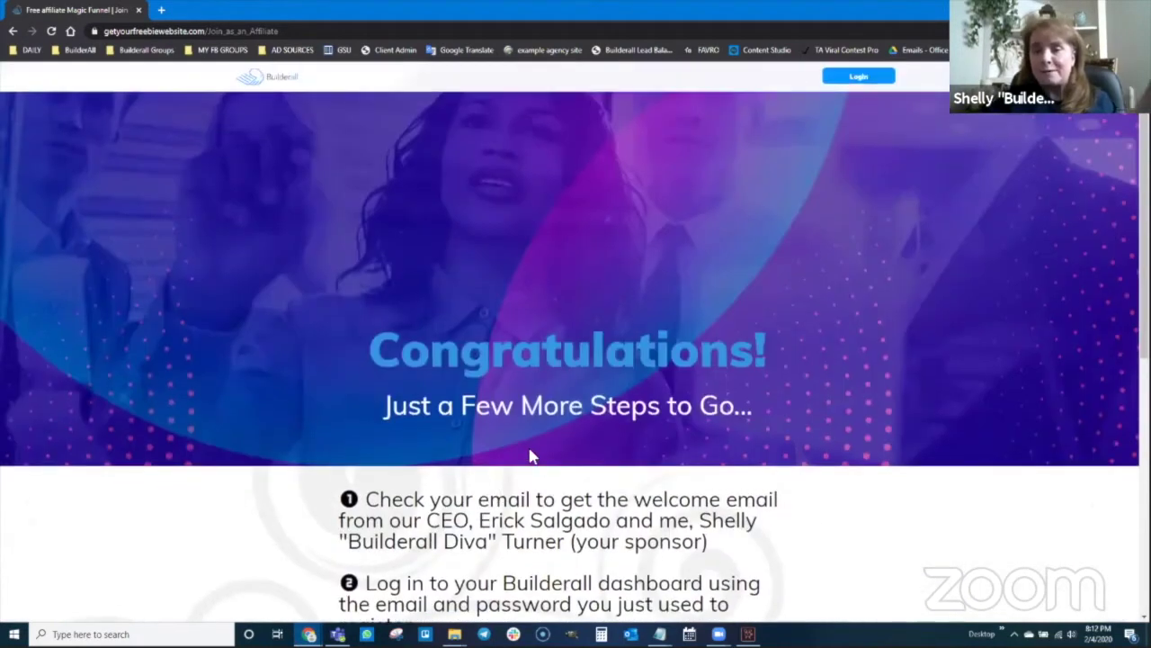
pyautogui.click(297, 32)
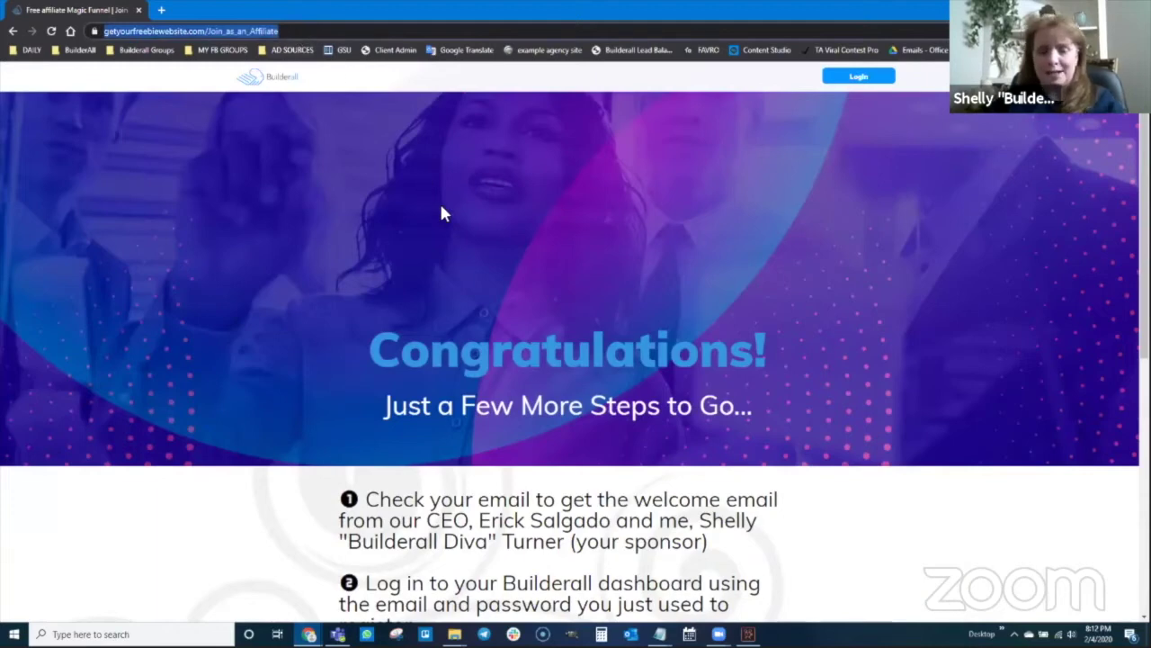
pyautogui.write('travel')
# - Load travel.builderalldiva.com, start the signup, and submit a test first name and email
pyautogui.press('Return')
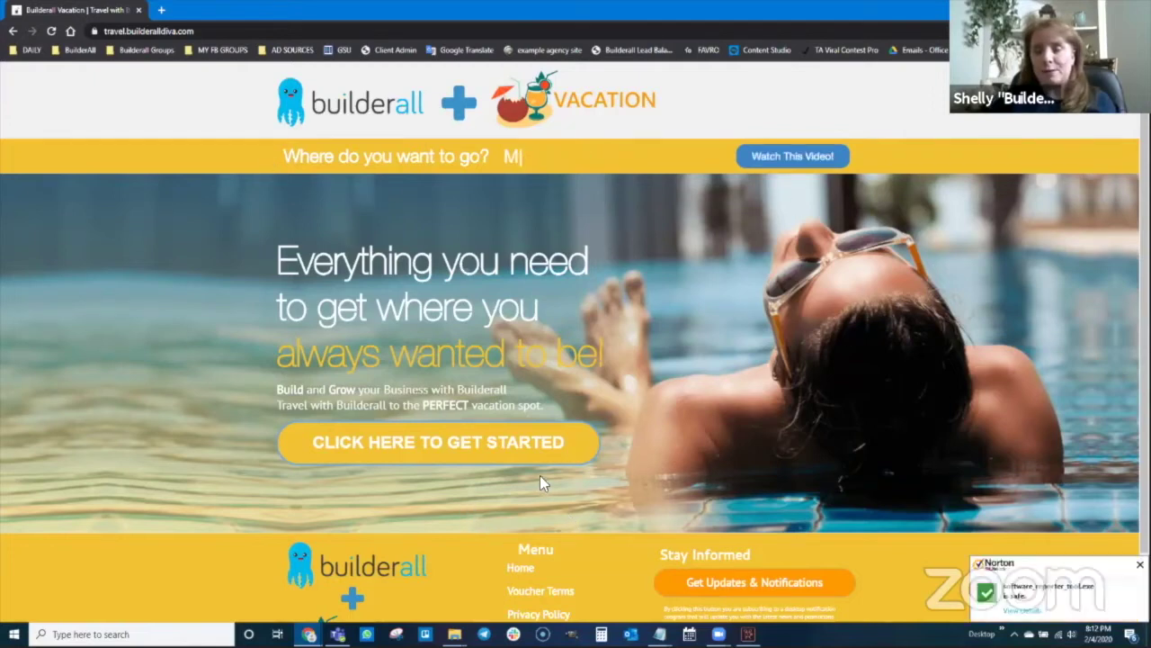
pyautogui.click(425, 465)
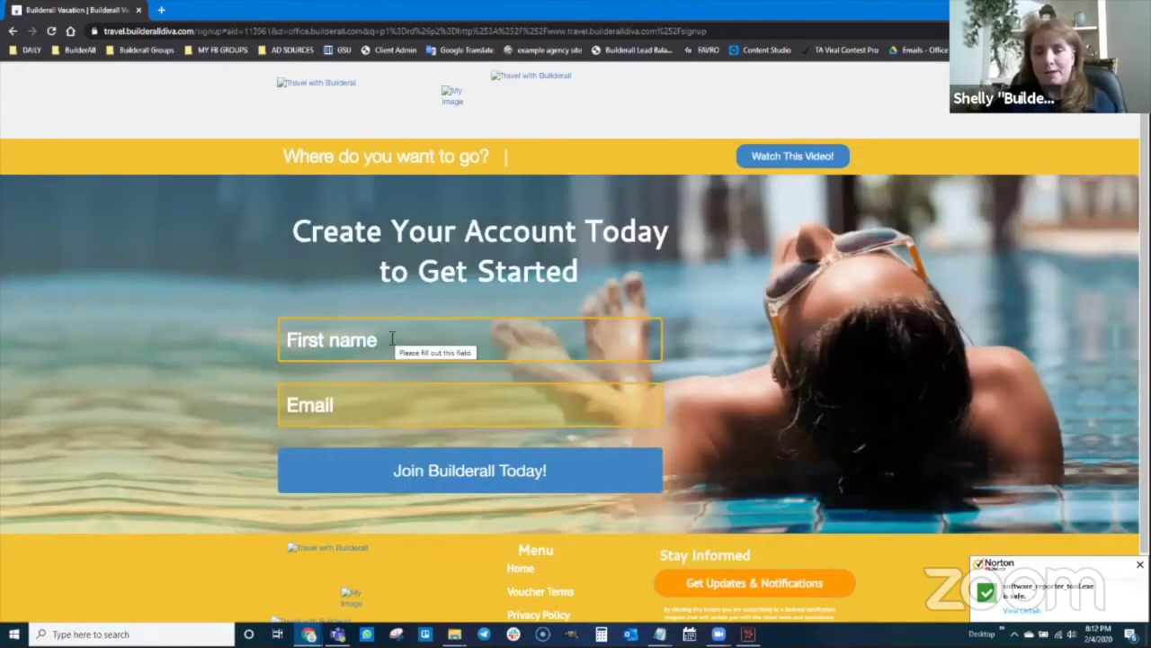
pyautogui.click(395, 341)
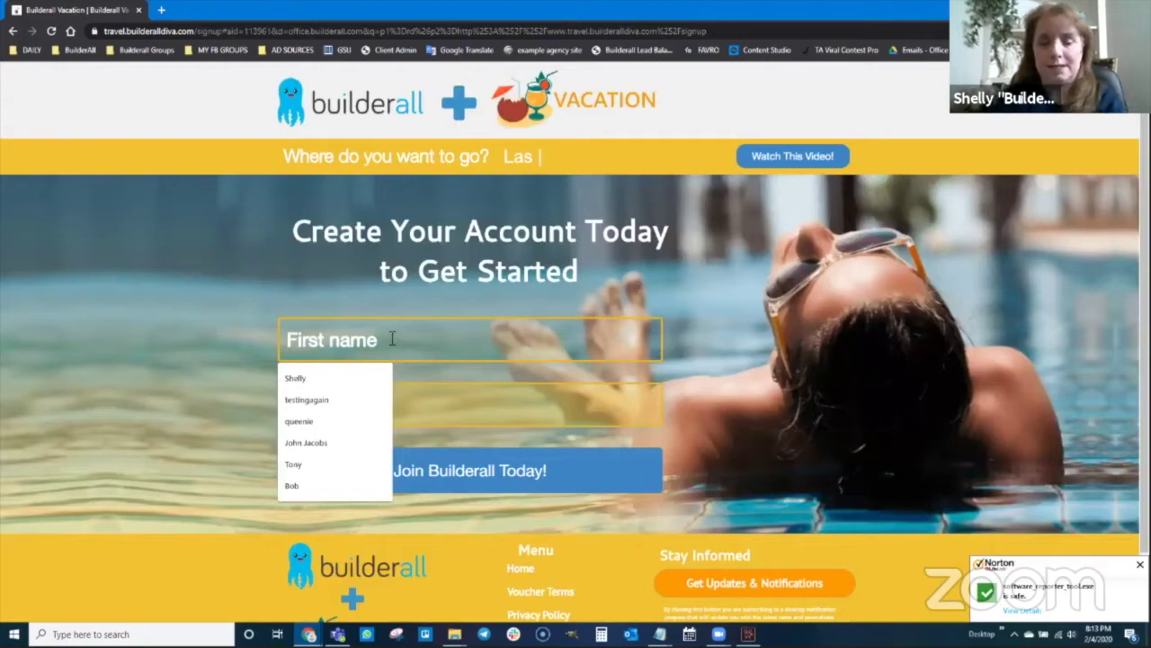
pyautogui.write('Bob')
pyautogui.press('Tab')
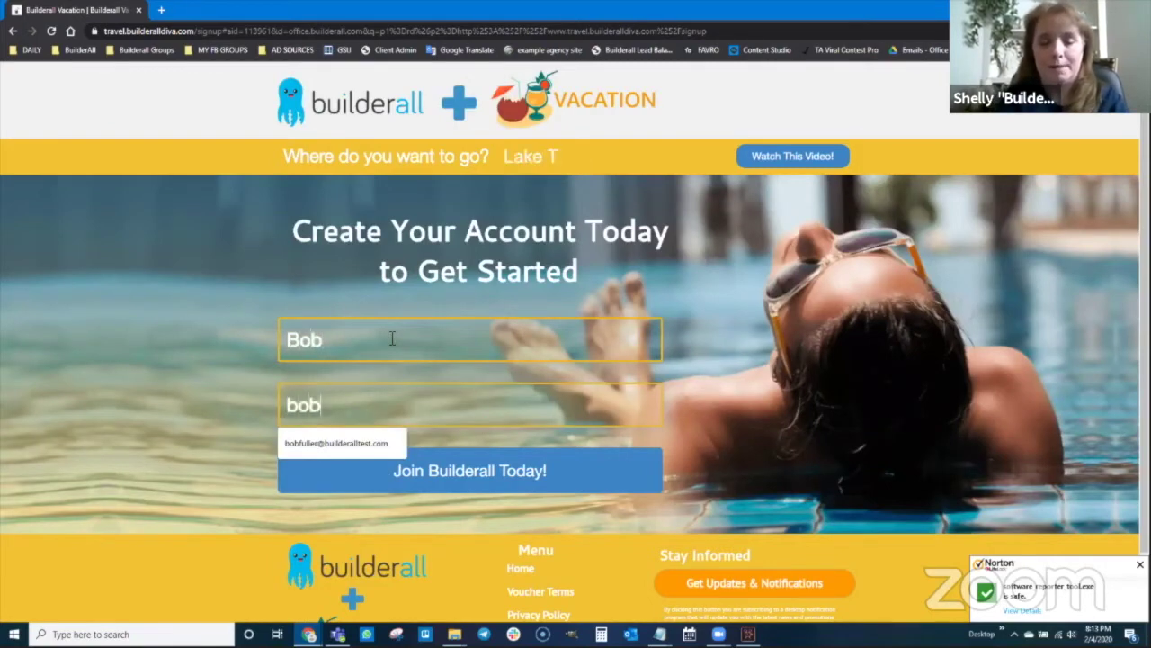
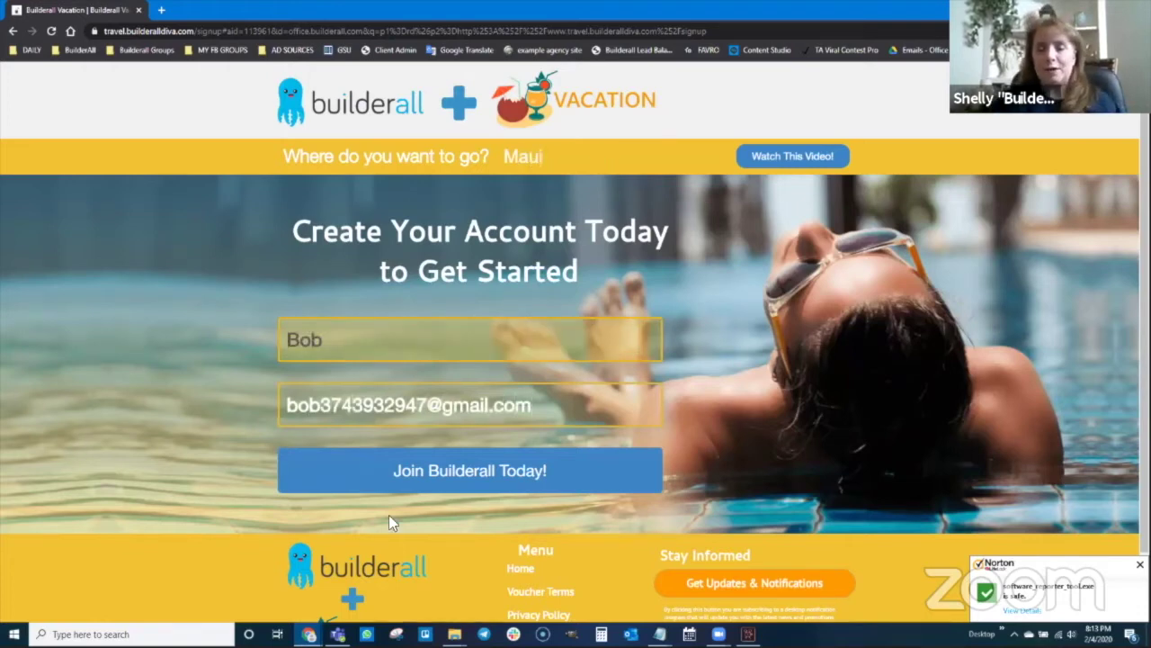
pyautogui.click(462, 477)
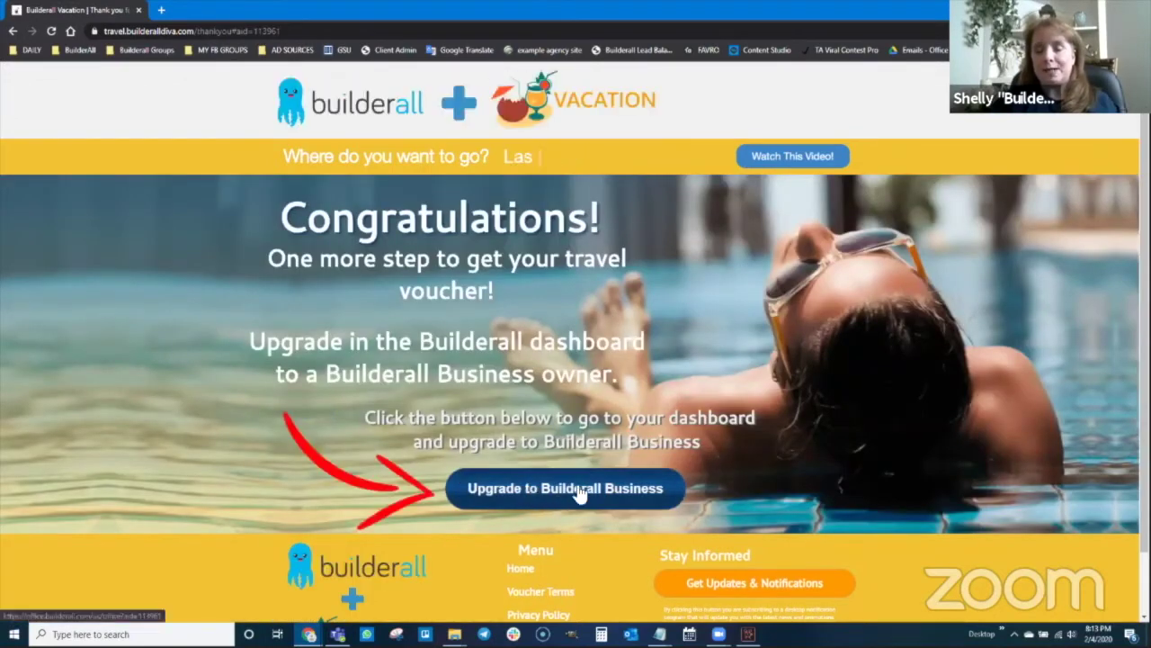
pyautogui.scroll(-1, 531, 459)
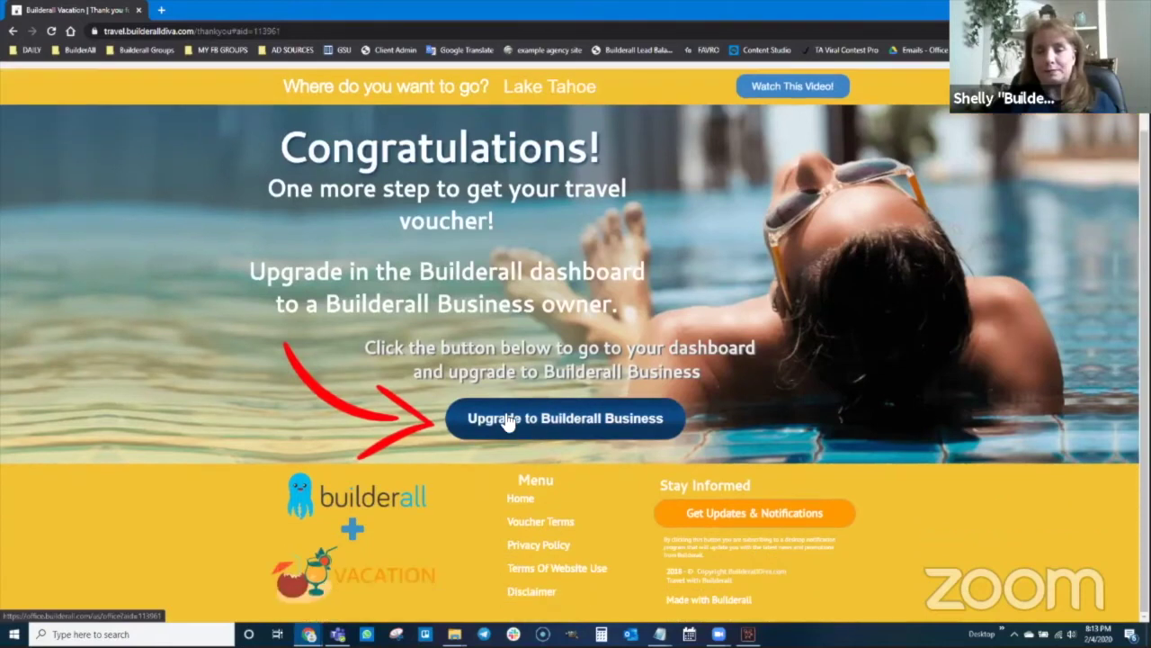
# - Enter the Builderall Business dashboard as United States, pausing the welcome video and skipping the tour
pyautogui.click(556, 420)
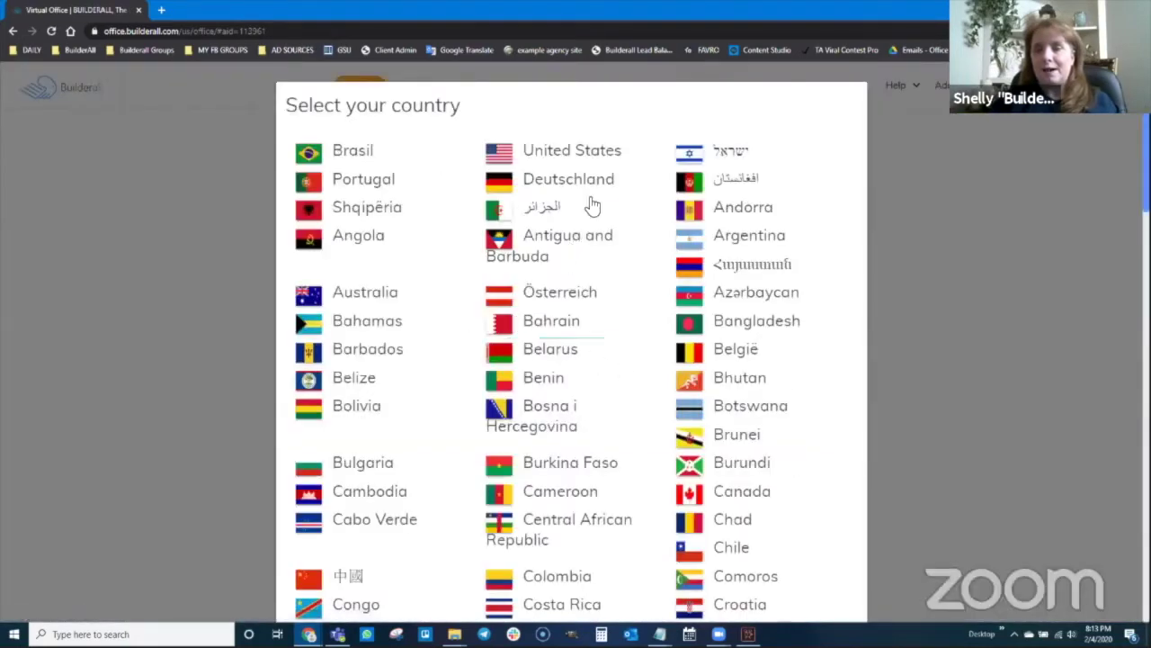
pyautogui.click(610, 166)
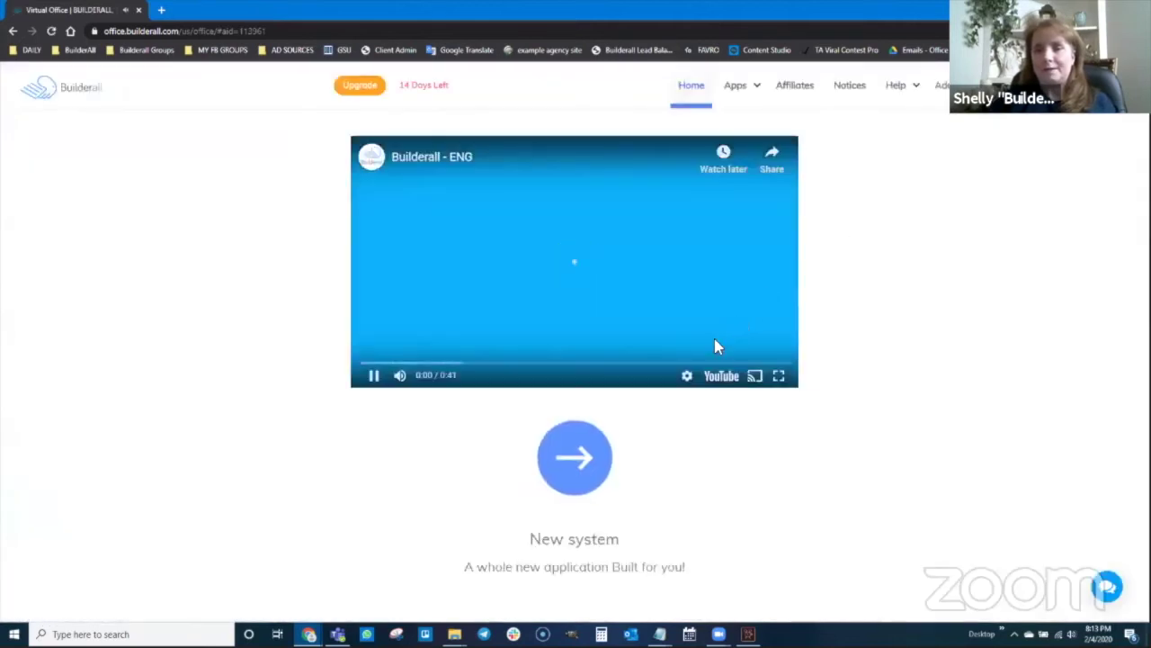
pyautogui.click(374, 375)
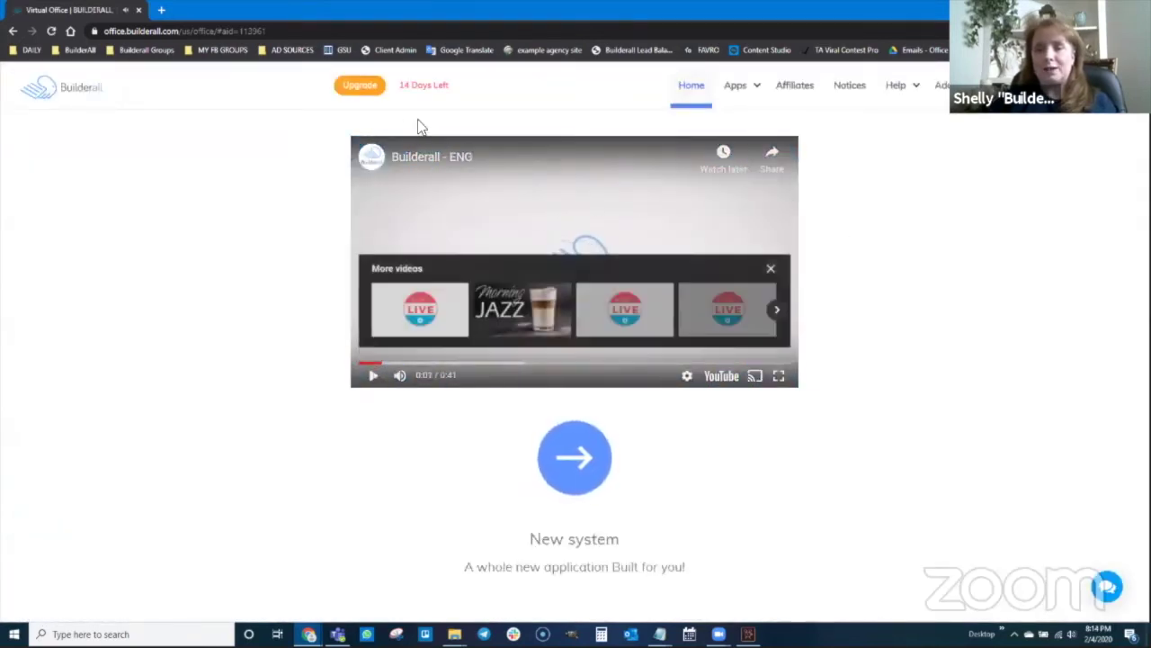
pyautogui.click(582, 443)
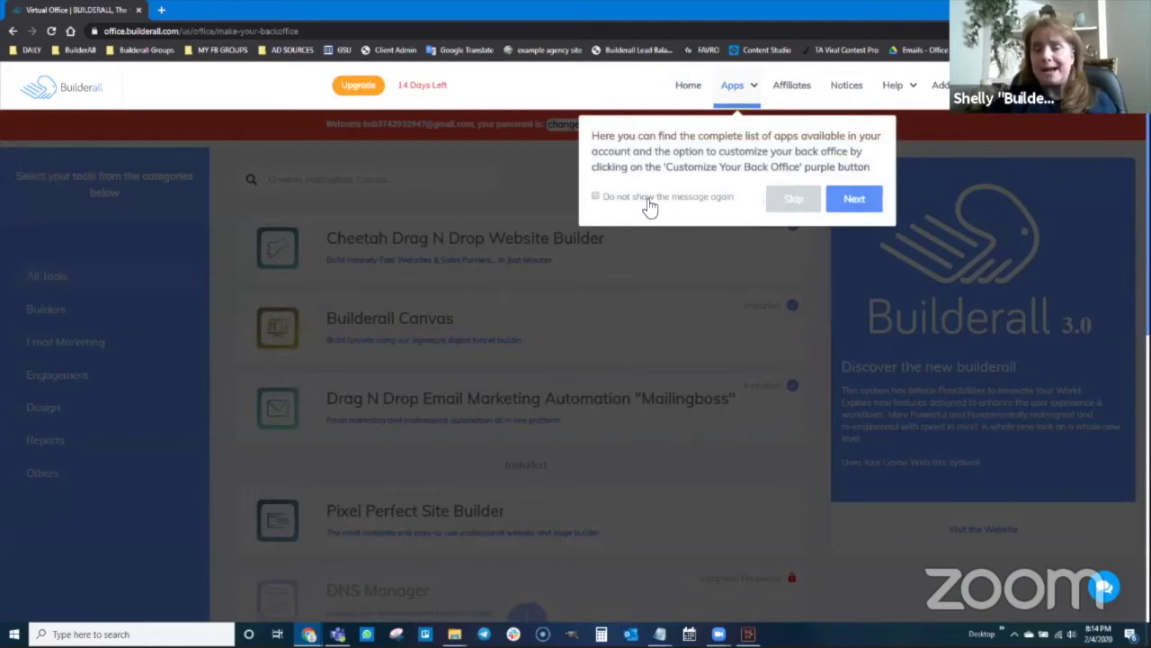
pyautogui.click(790, 199)
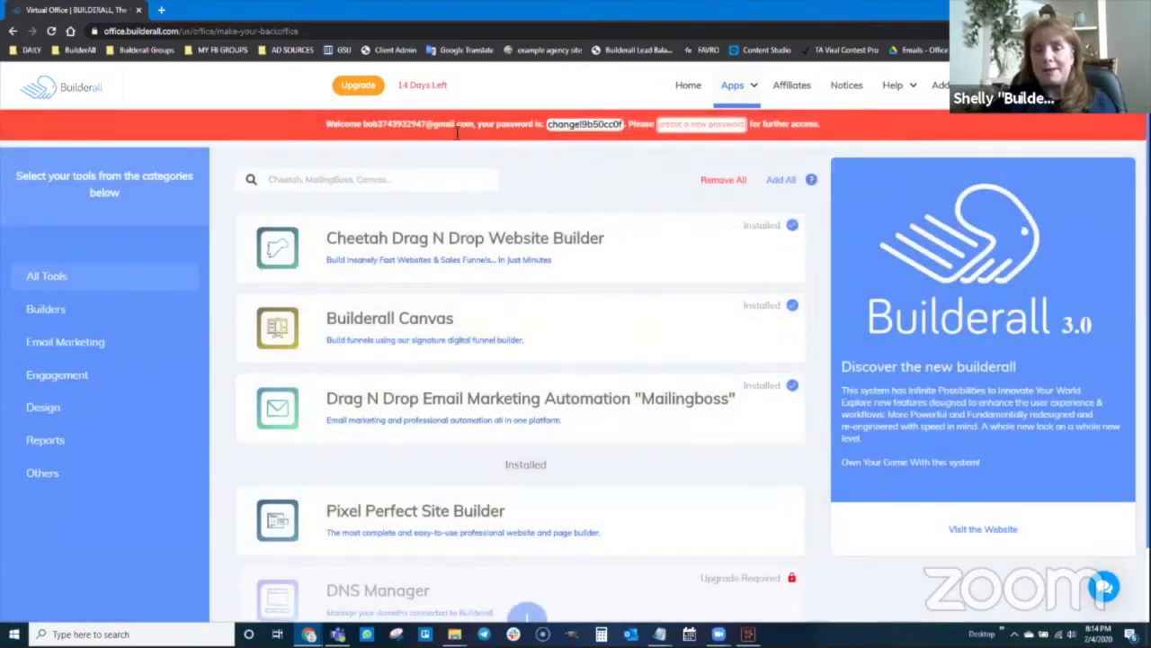